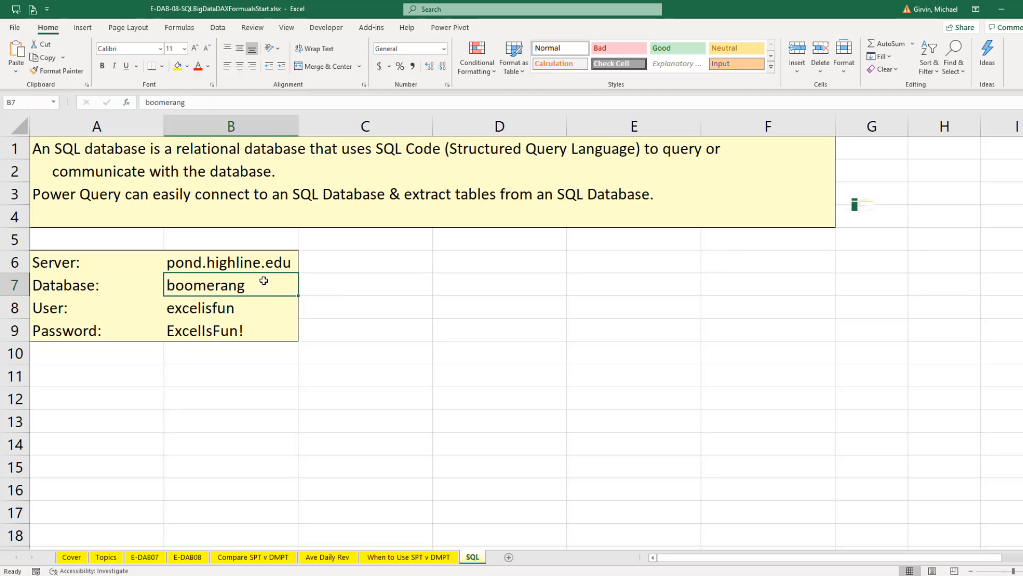
Review the server, user and password entries listed on the SQL sheet for the database connection
{"action": "left_click", "coordinate": [264, 264]}
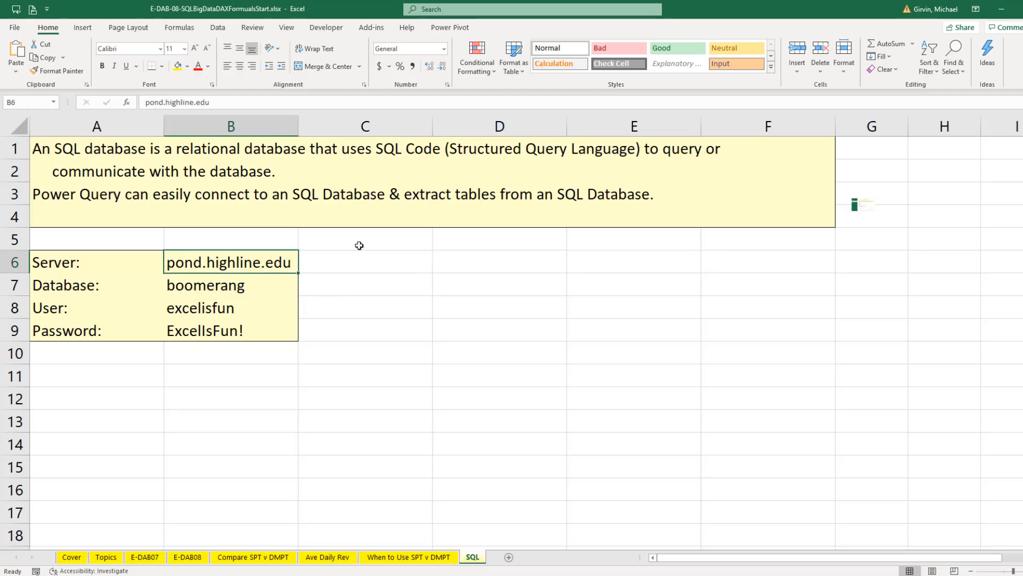
{"action": "left_click", "coordinate": [235, 308]}
{"action": "left_click", "coordinate": [230, 339]}
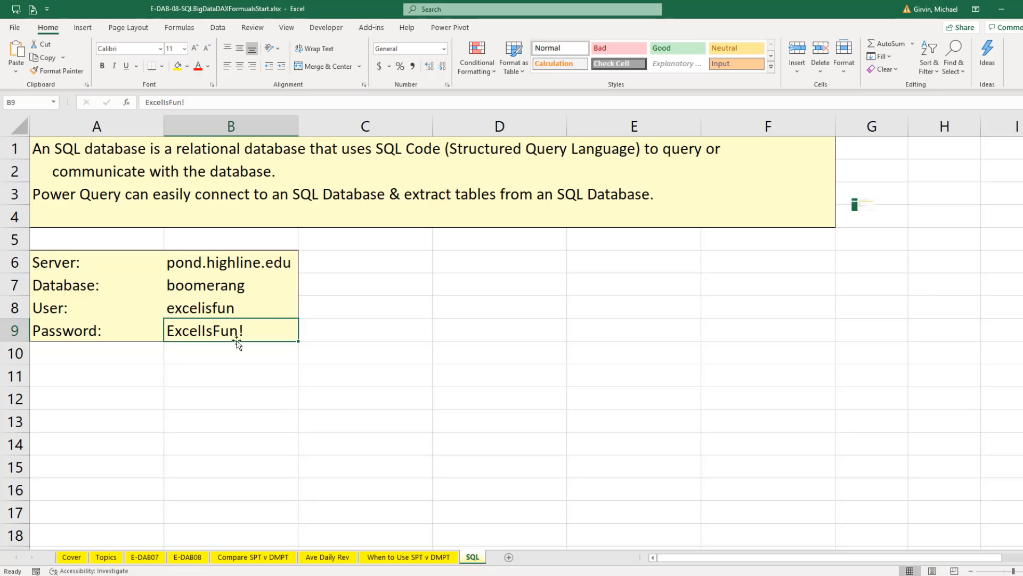
Examine the dProduct and dCountry tables in SQL Server Management Studio and return to the Excel workbook
{"action": "key", "text": "alt+Tab"}
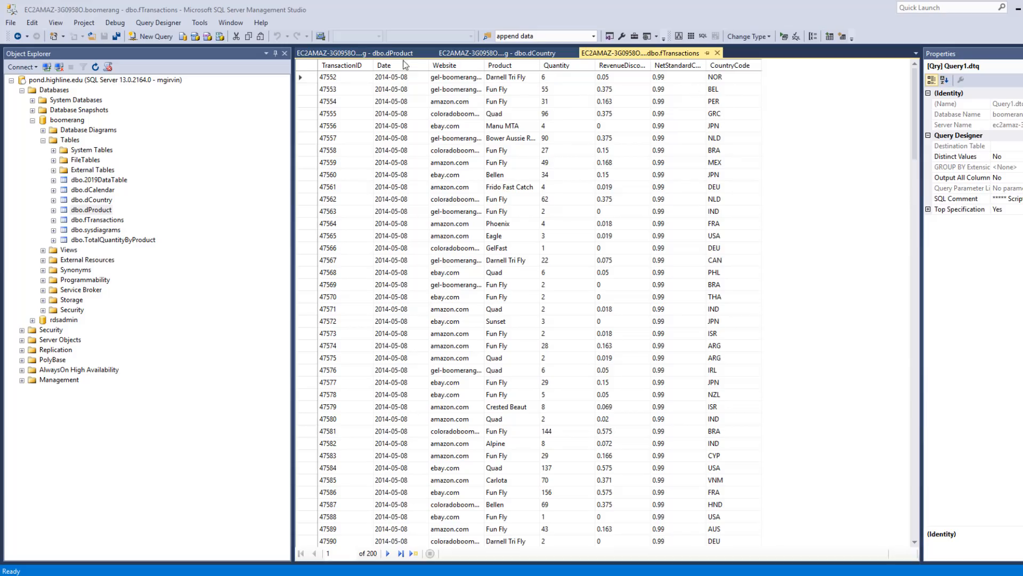
{"action": "left_click", "coordinate": [386, 53]}
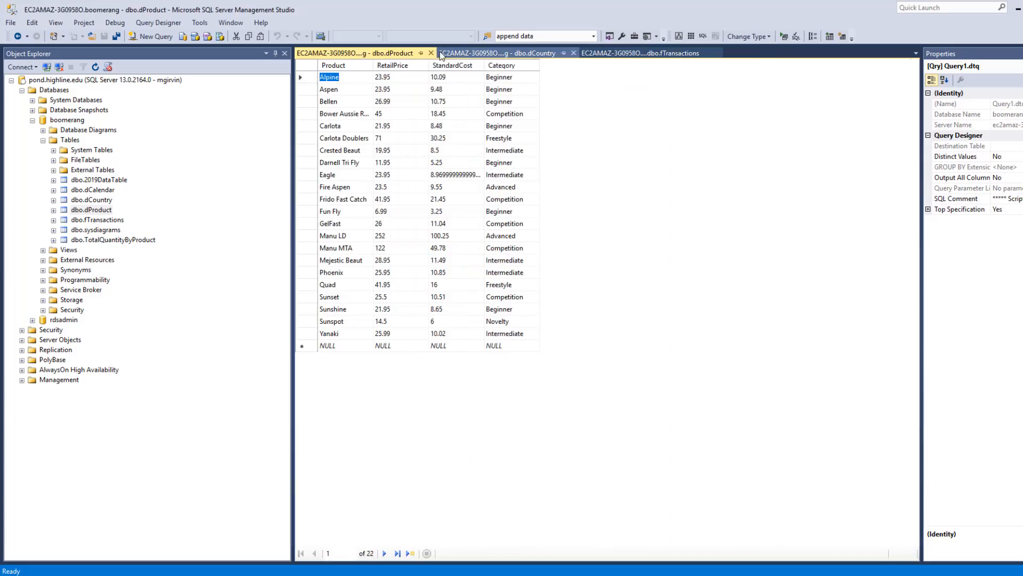
{"action": "left_click", "coordinate": [517, 57]}
{"action": "key", "text": "alt+Tab"}
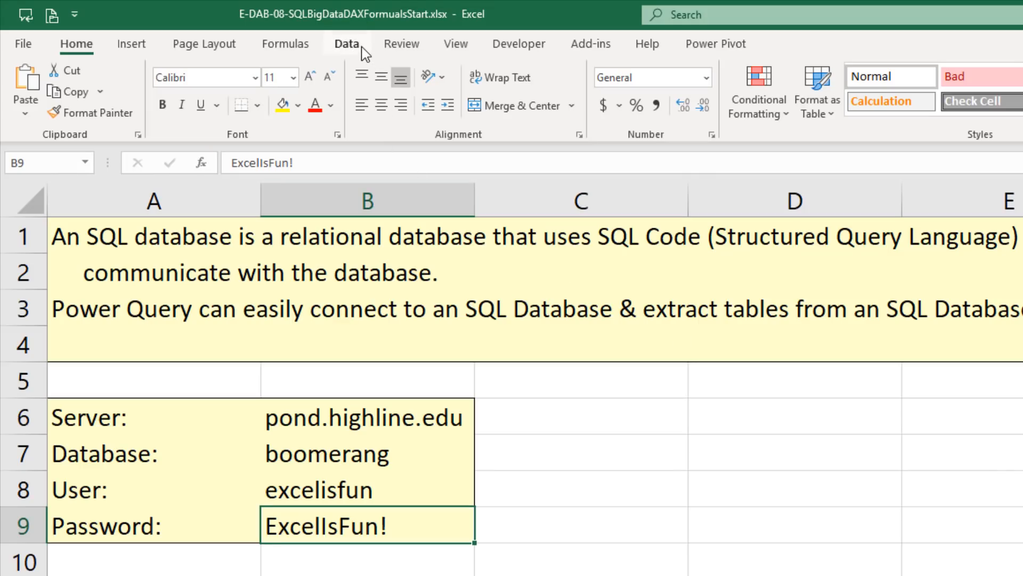
Start importing data from a SQL Server database, using server pond.highline.edu and database boomerang
{"action": "left_click", "coordinate": [225, 30]}
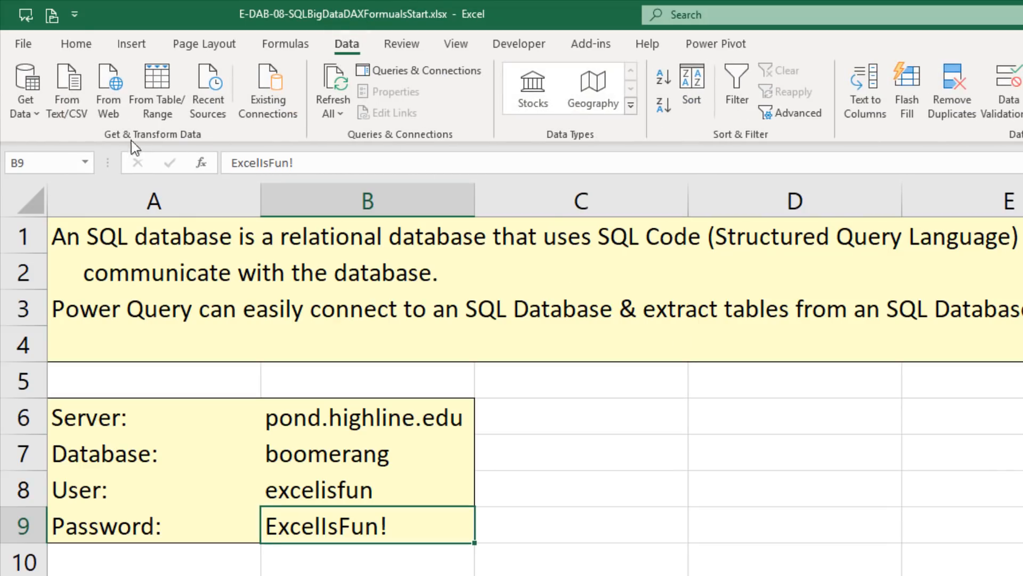
{"action": "left_click", "coordinate": [25, 104]}
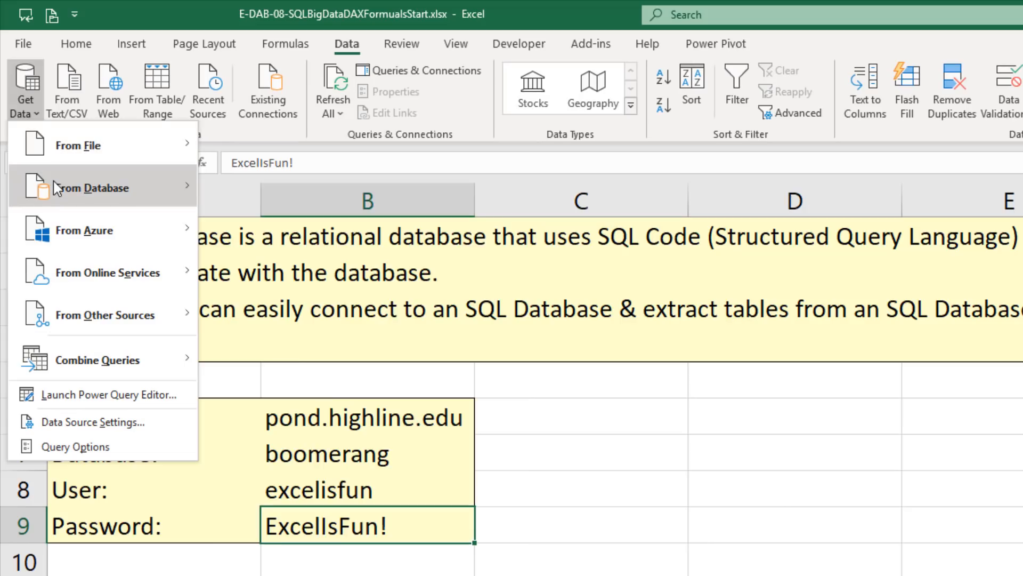
{"action": "mouse_move", "coordinate": [56, 187]}
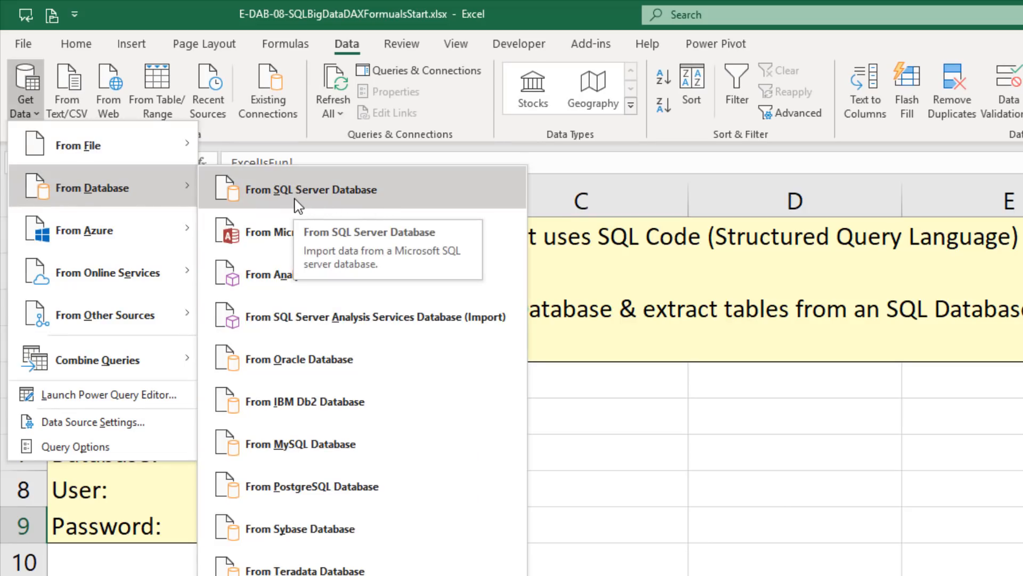
{"action": "left_click", "coordinate": [411, 193]}
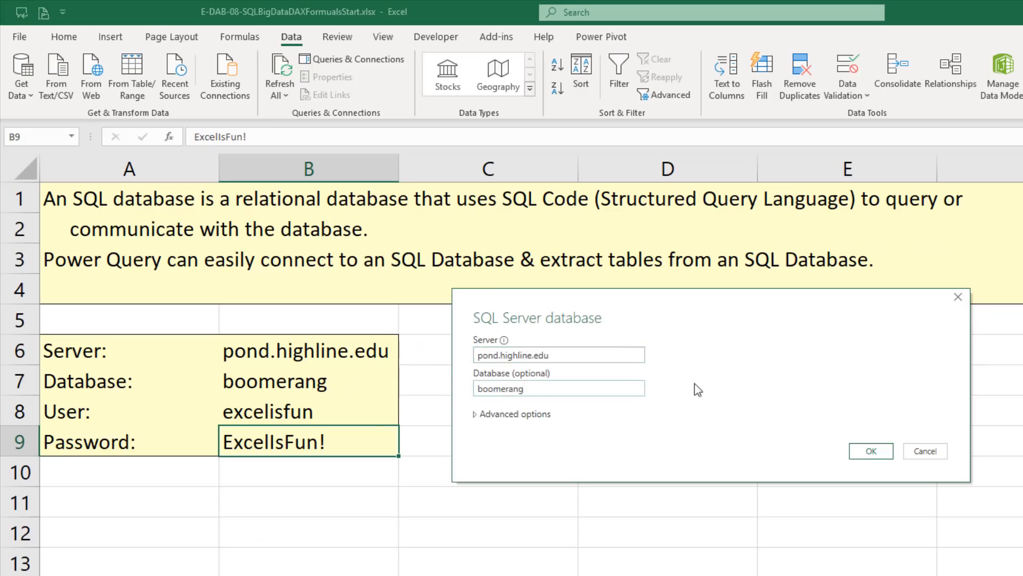
{"action": "left_click", "coordinate": [872, 451]}
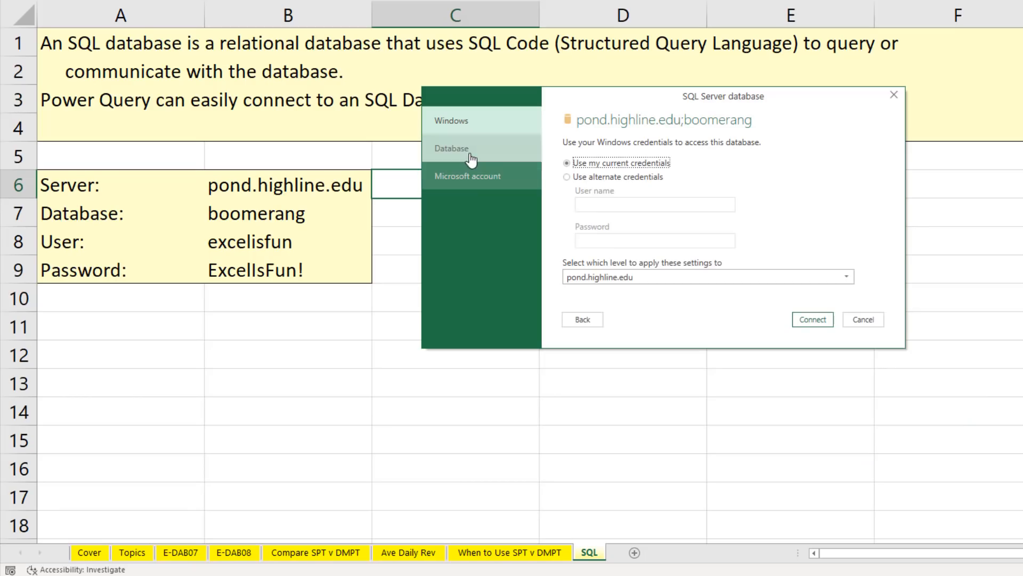
Connect with database credentials, entering the user name and password, applied to pond.highline.edu;boomerang, and accept an unencrypted connection
{"action": "left_click", "coordinate": [471, 154]}
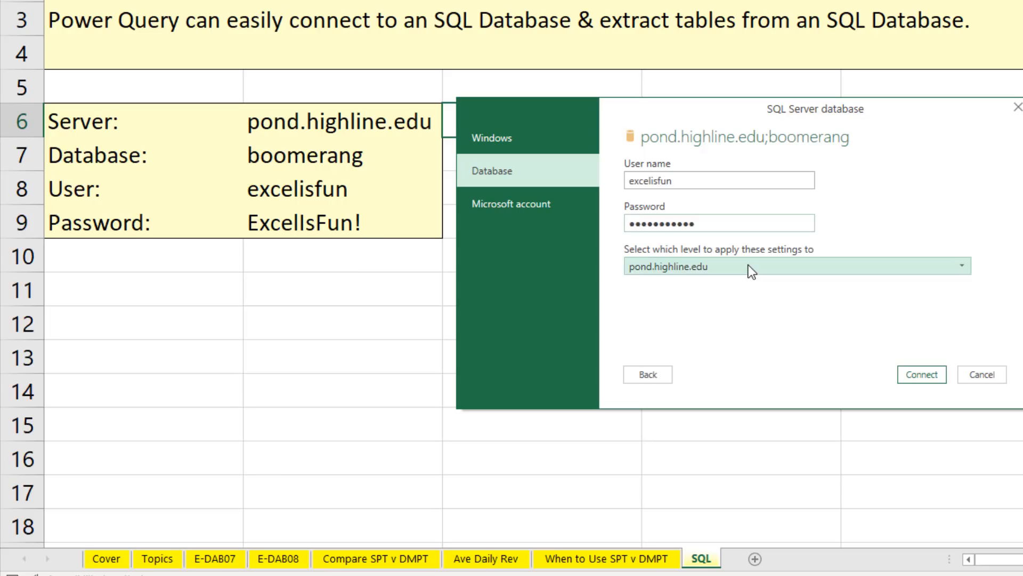
{"action": "left_click", "coordinate": [749, 264]}
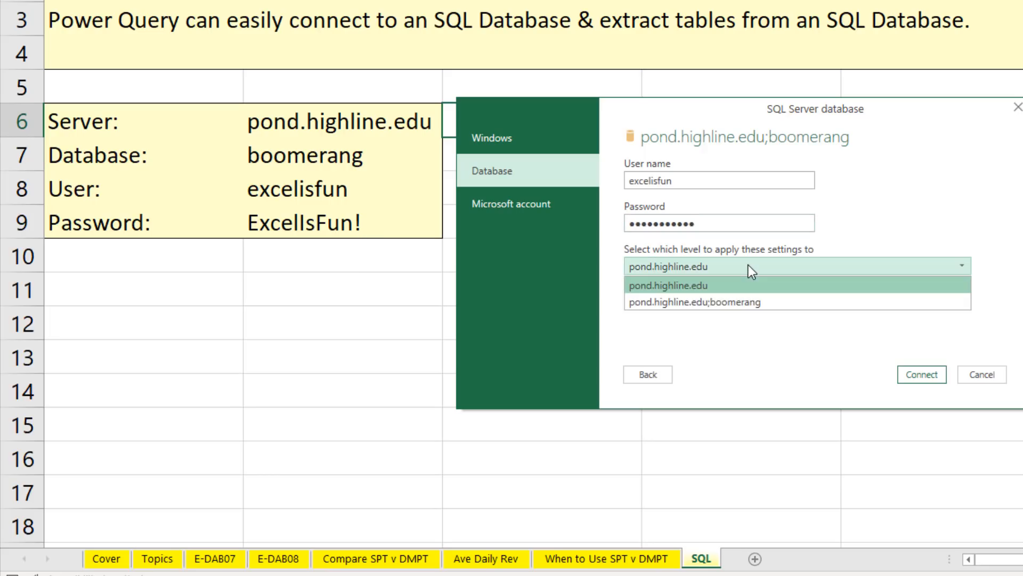
{"action": "left_click", "coordinate": [708, 302]}
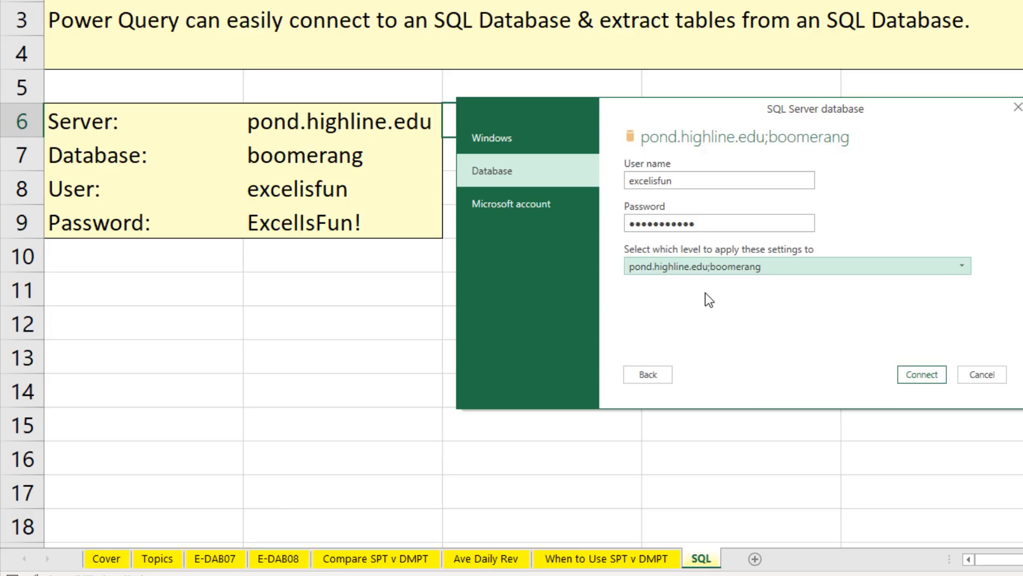
{"action": "left_click", "coordinate": [931, 380]}
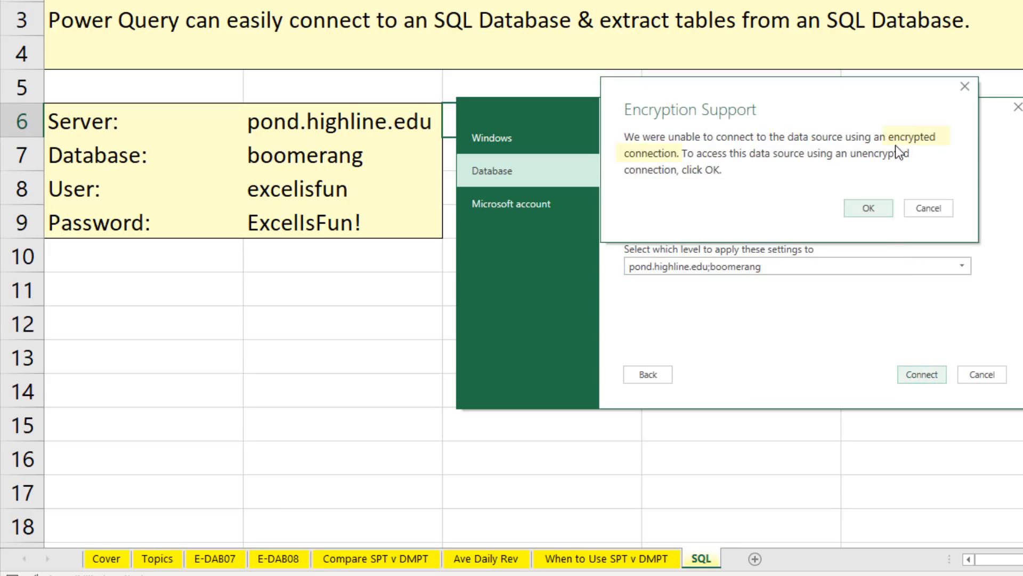
{"action": "left_click", "coordinate": [868, 209]}
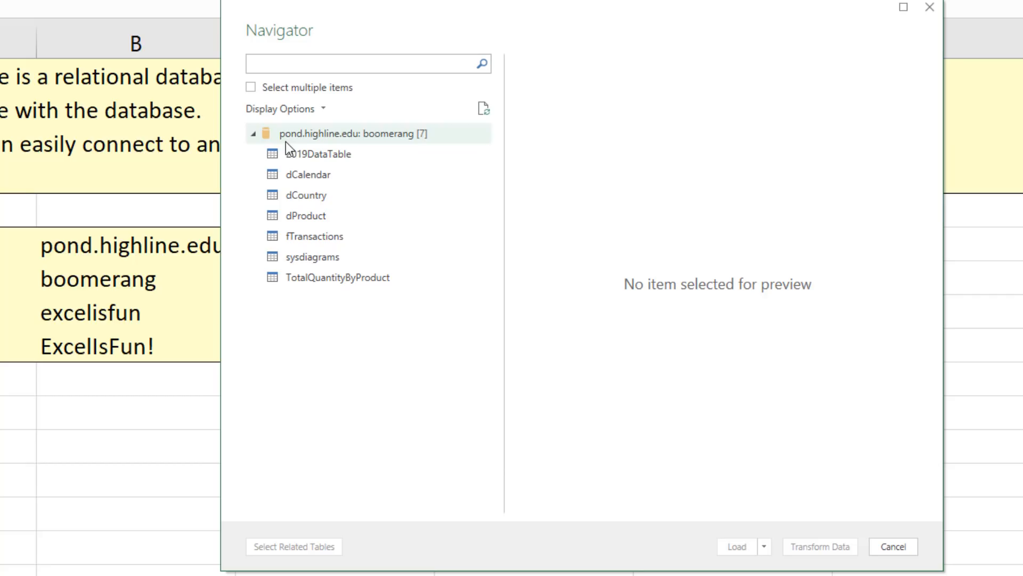
Select the dCountry, dProduct and fTransactions tables together and open them for transformation in Power Query Editor
{"action": "left_click", "coordinate": [251, 88]}
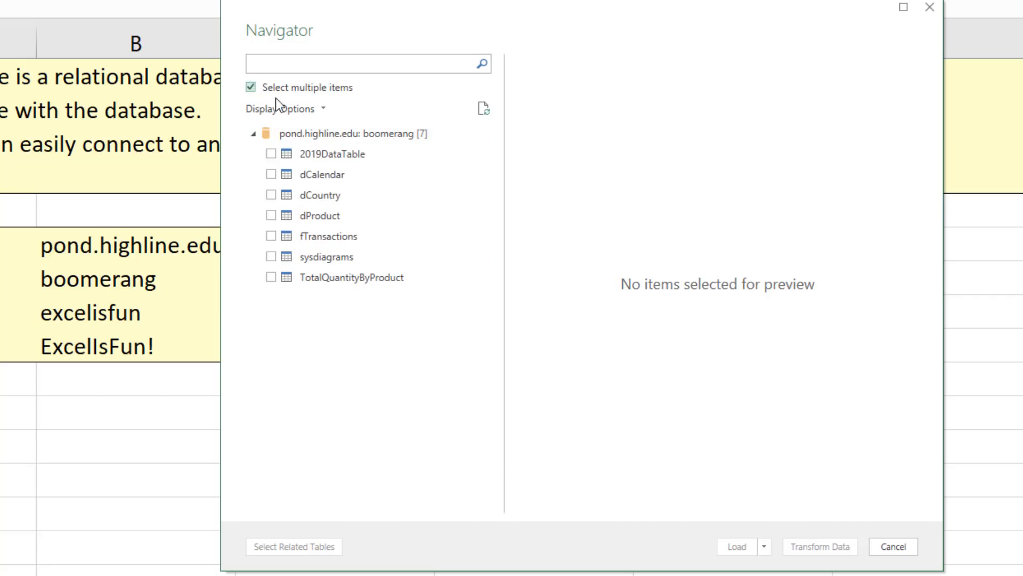
{"action": "left_click", "coordinate": [288, 174]}
{"action": "left_click", "coordinate": [271, 196]}
{"action": "left_click", "coordinate": [272, 215]}
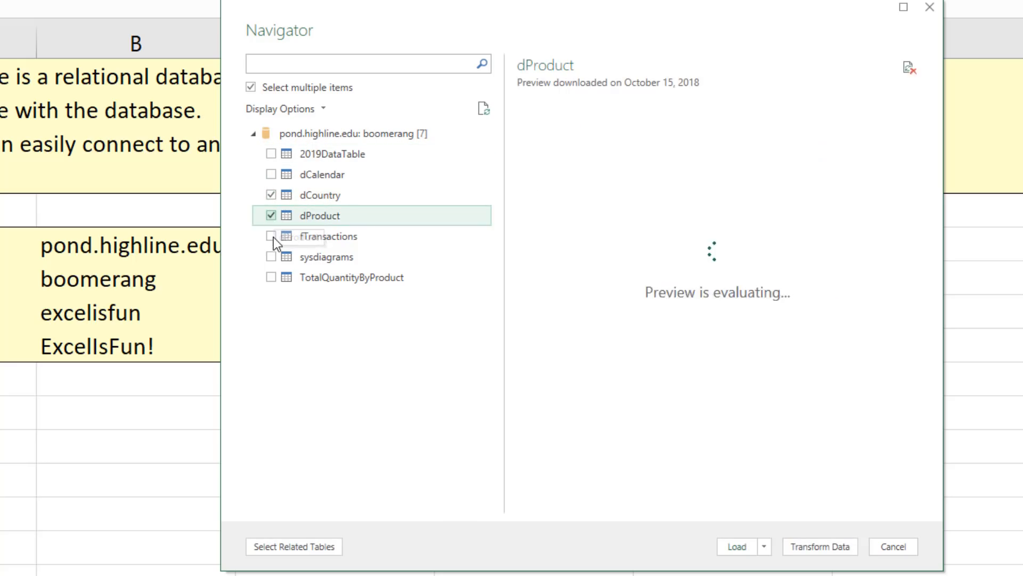
{"action": "left_click", "coordinate": [273, 241]}
{"action": "left_click", "coordinate": [273, 241]}
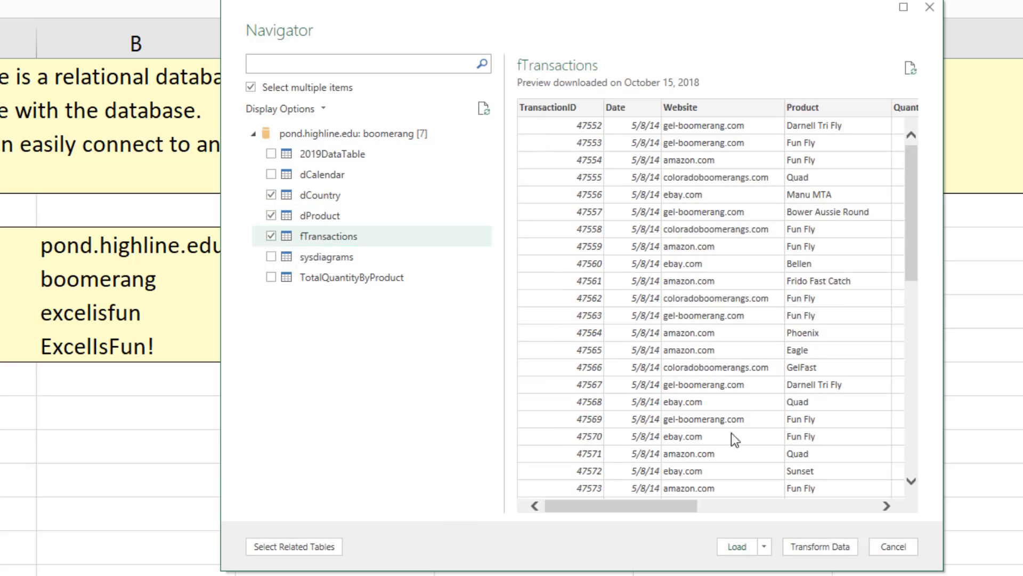
{"action": "left_click", "coordinate": [827, 545]}
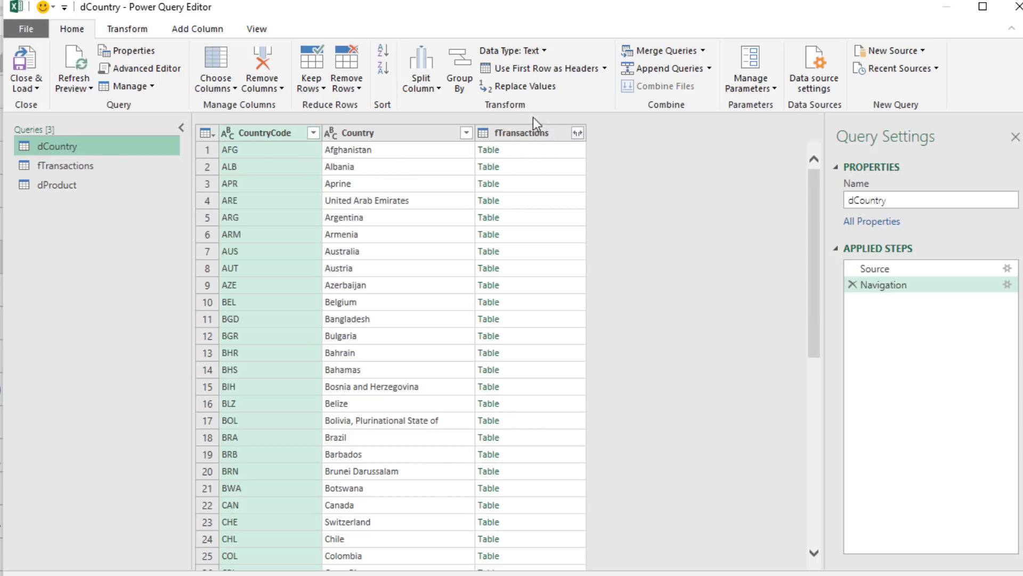
Preview the related transactions table for Afghanistan and remove the fTransactions column from the dCountry query
{"action": "left_click", "coordinate": [551, 152]}
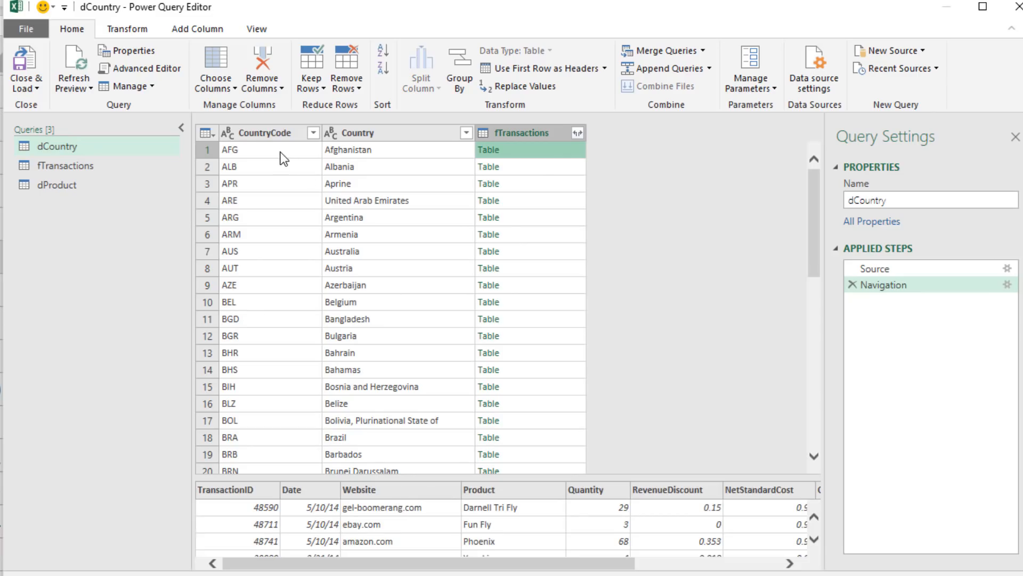
{"action": "right_click", "coordinate": [520, 137]}
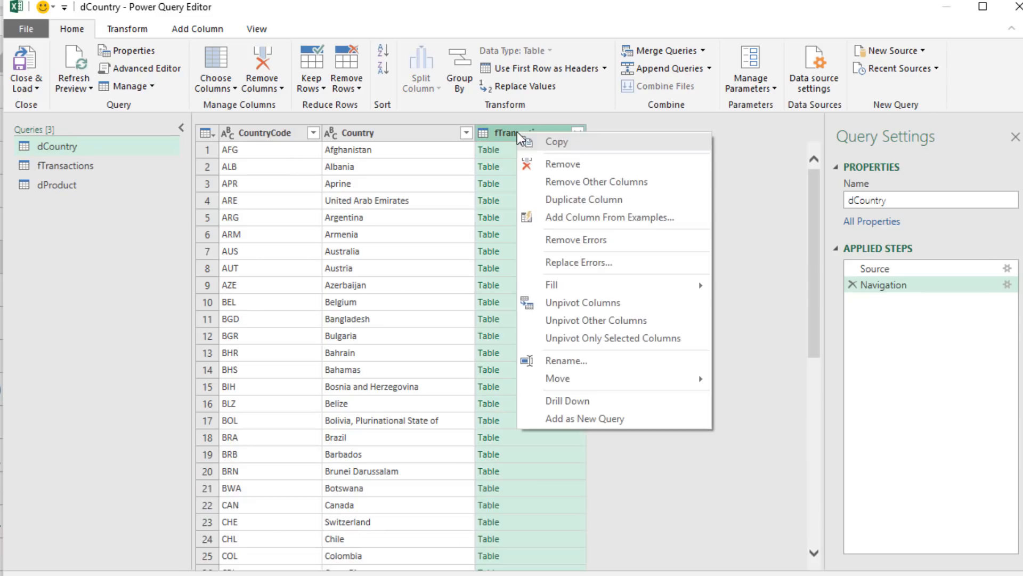
{"action": "left_click", "coordinate": [564, 166]}
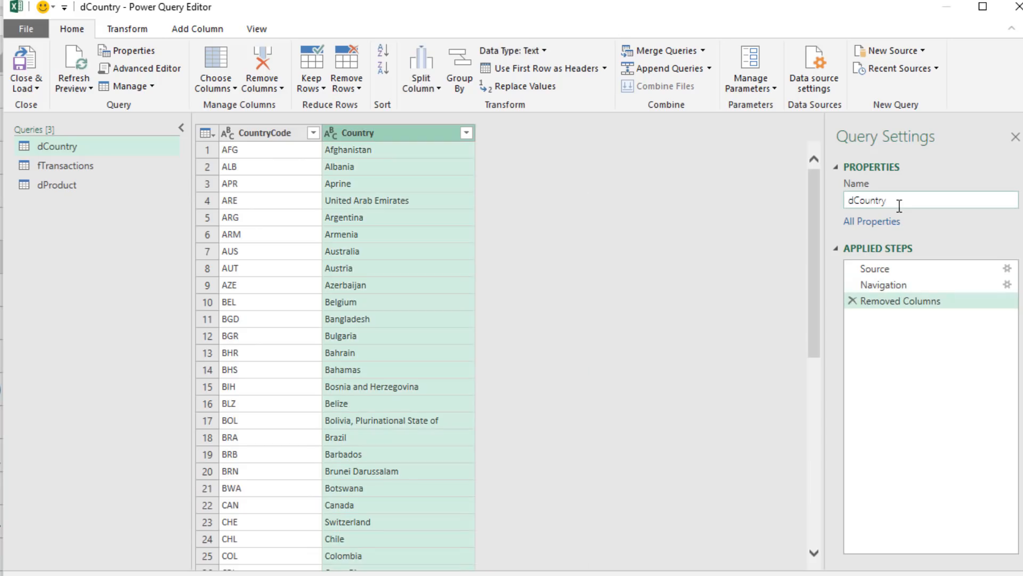
In the fTransactions query, keep only the columns from Date through CountryCode by removing all other columns
{"action": "left_click", "coordinate": [72, 170]}
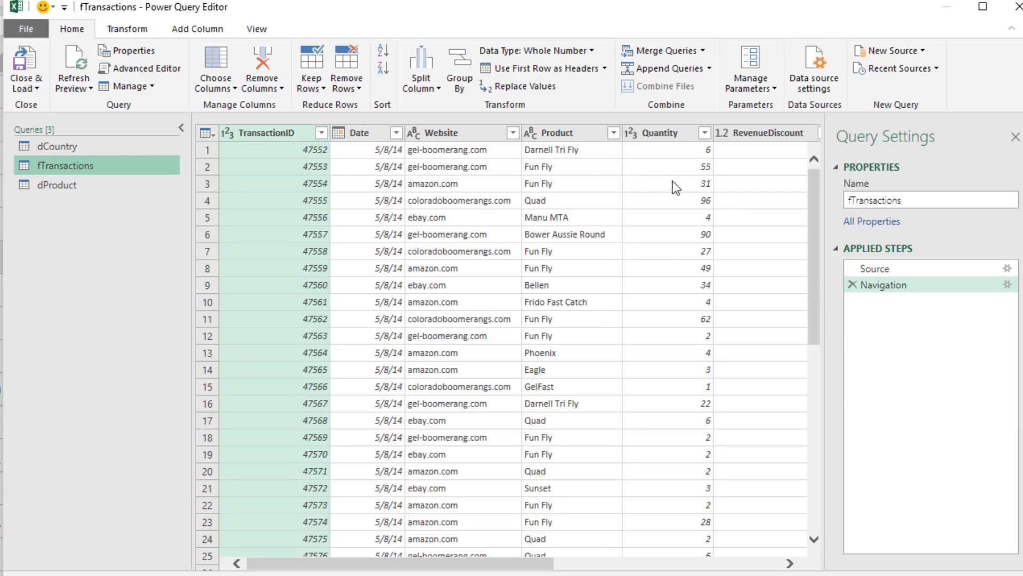
{"action": "left_click_drag", "start_coordinate": [549, 564], "coordinate": [783, 566]}
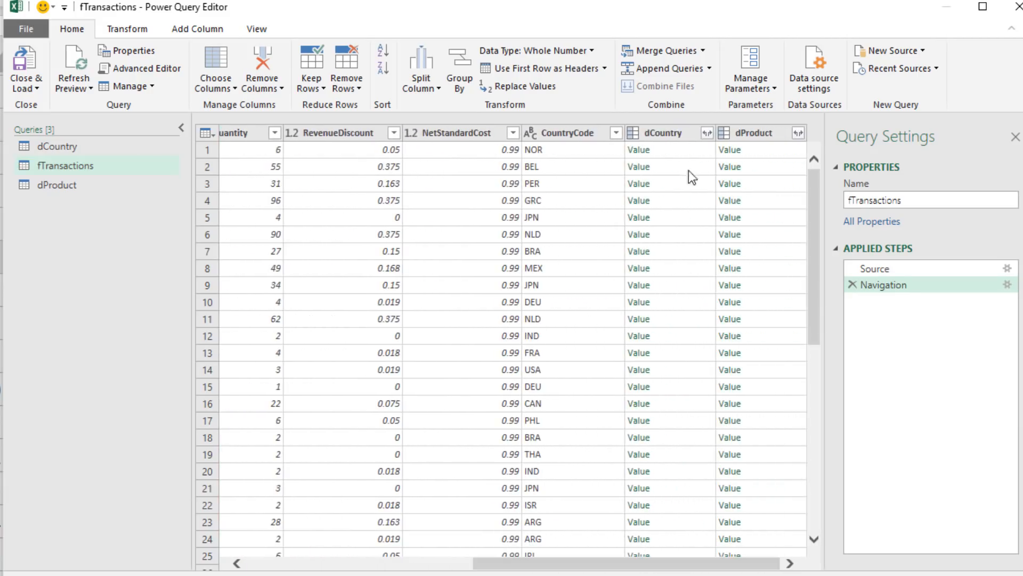
{"action": "left_click", "coordinate": [571, 132]}
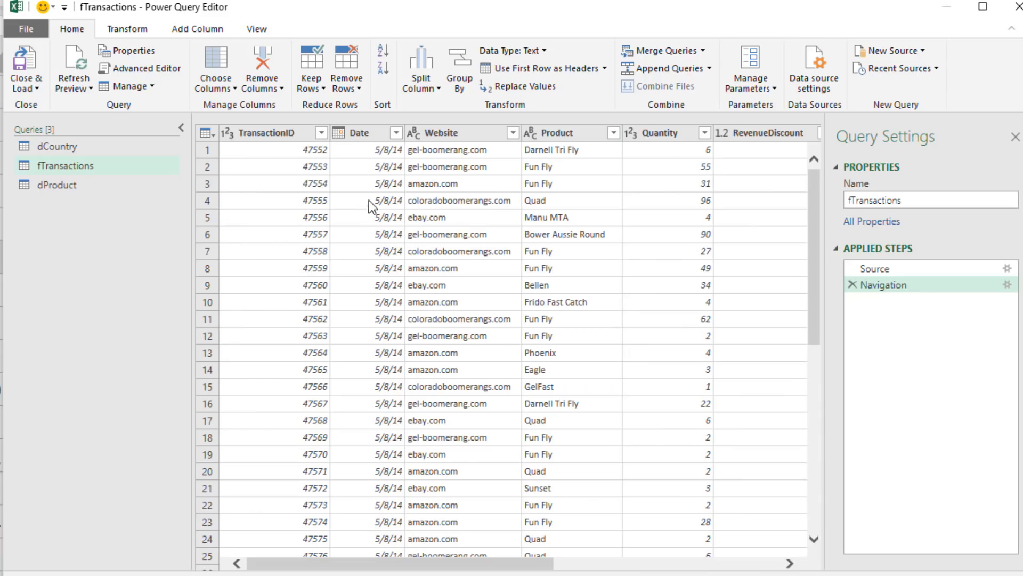
{"action": "left_click", "coordinate": [362, 132]}
{"action": "left_click_drag", "start_coordinate": [396, 563], "coordinate": [617, 567]}
{"action": "key", "text": "shift"}
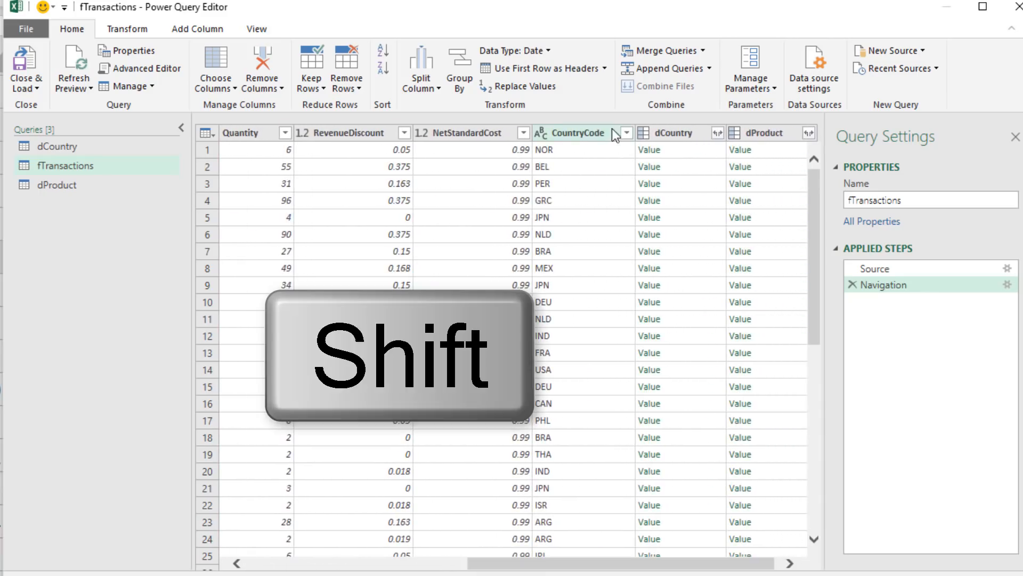
{"action": "left_click", "coordinate": [581, 134], "text": "shift"}
{"action": "right_click", "coordinate": [581, 133]}
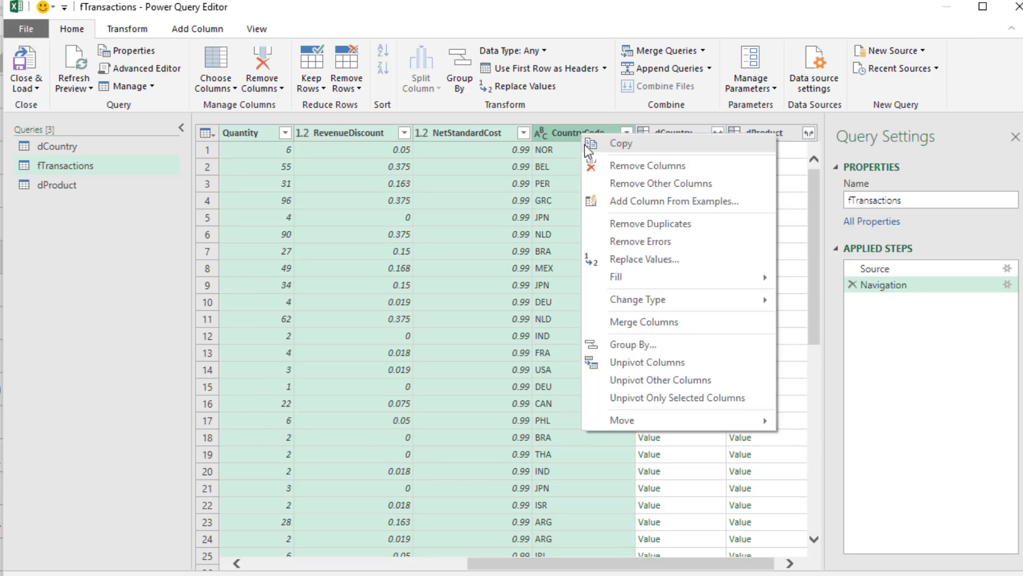
{"action": "left_click", "coordinate": [619, 183]}
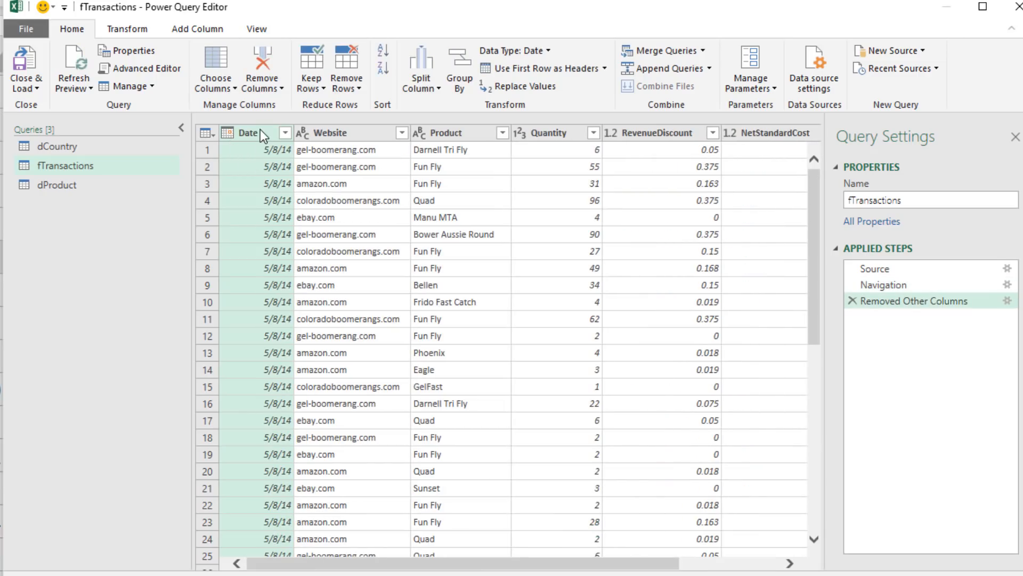
{"action": "left_click", "coordinate": [691, 564]}
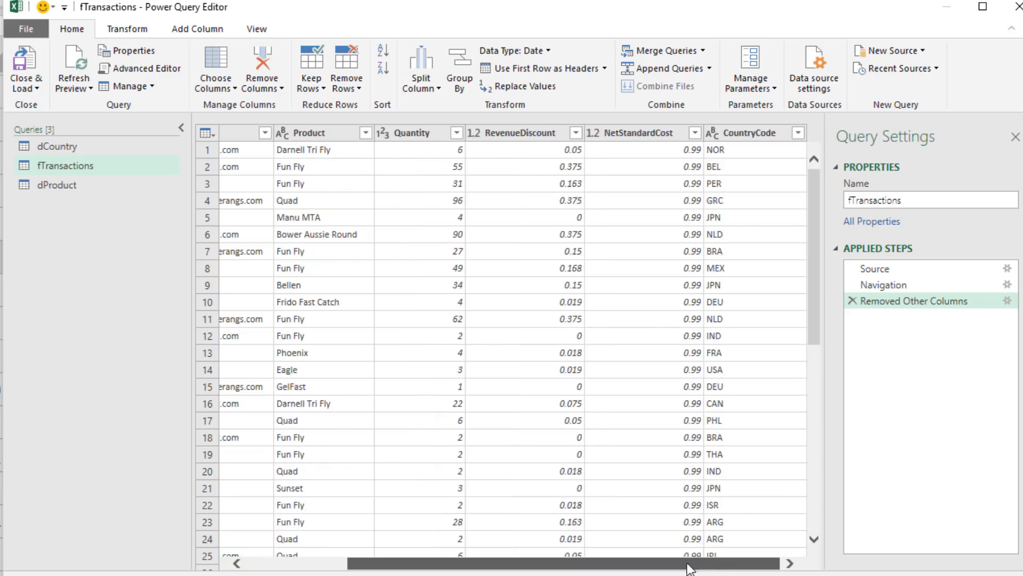
{"action": "left_click_drag", "start_coordinate": [690, 564], "coordinate": [516, 544]}
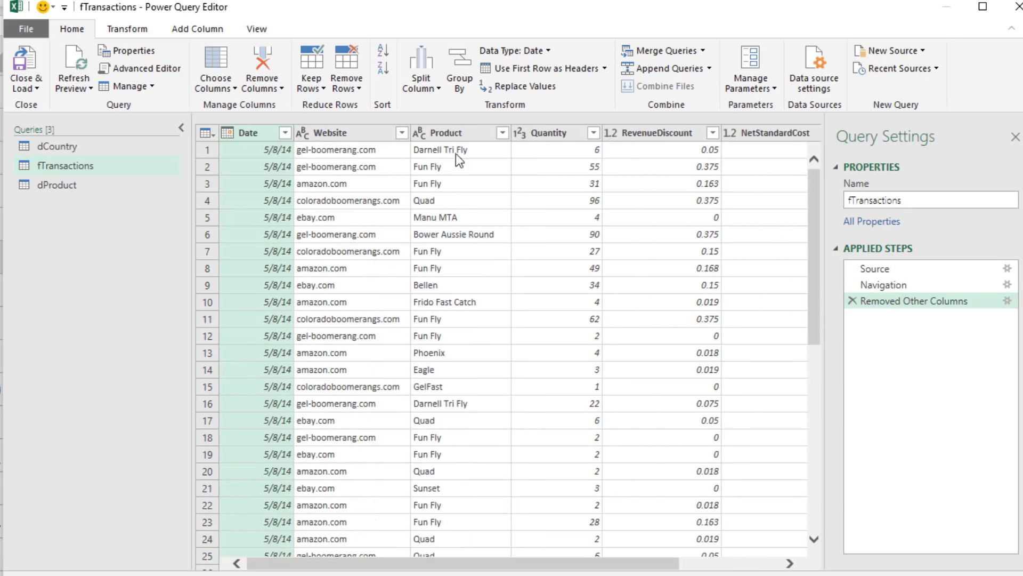
Remove the related fTransactions column from the dProduct query
{"action": "left_click", "coordinate": [78, 185]}
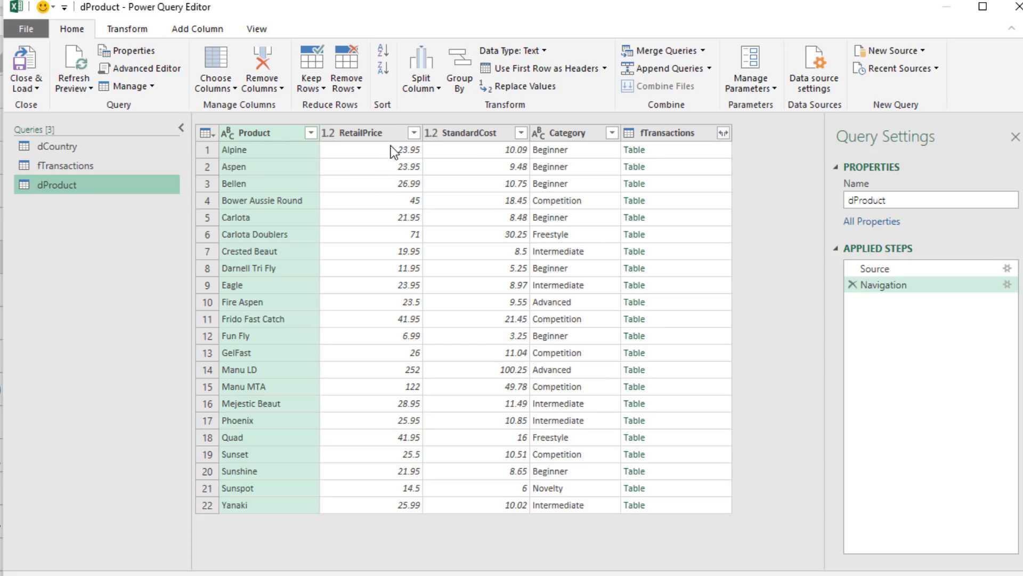
{"action": "right_click", "coordinate": [651, 134]}
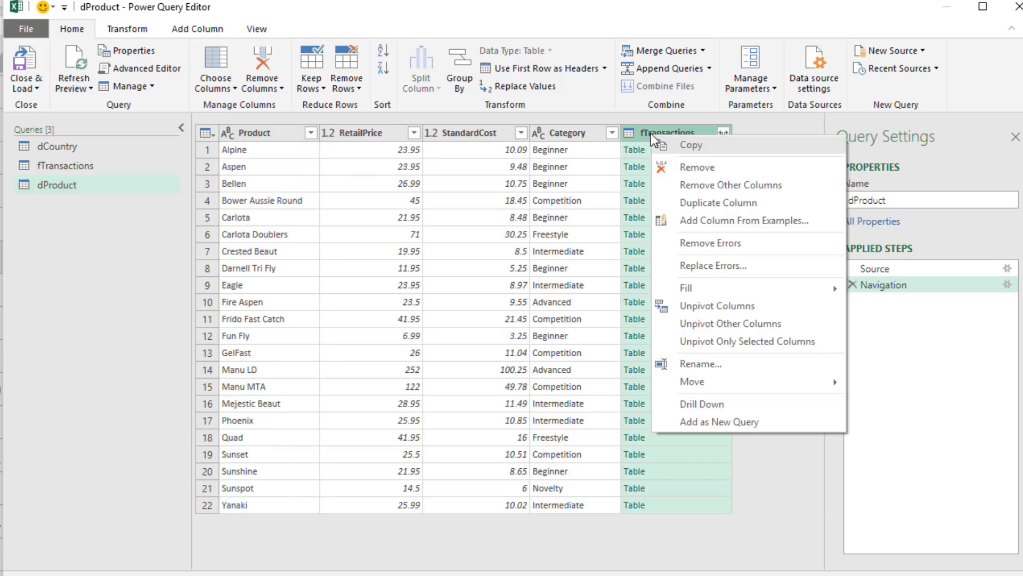
{"action": "left_click", "coordinate": [675, 169]}
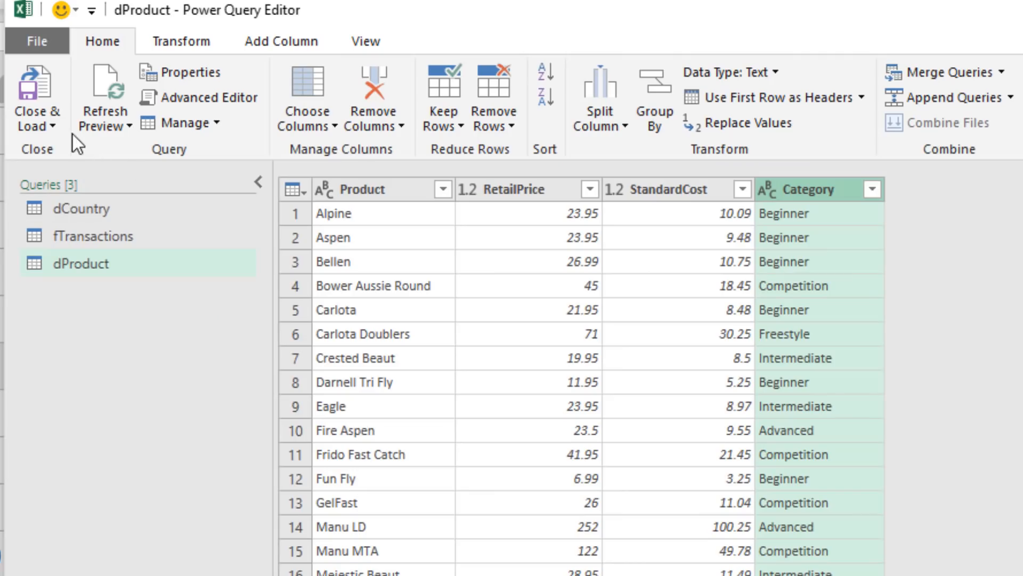
Load the three queries as connections only and add their data to the Data Model
{"action": "left_click", "coordinate": [42, 126]}
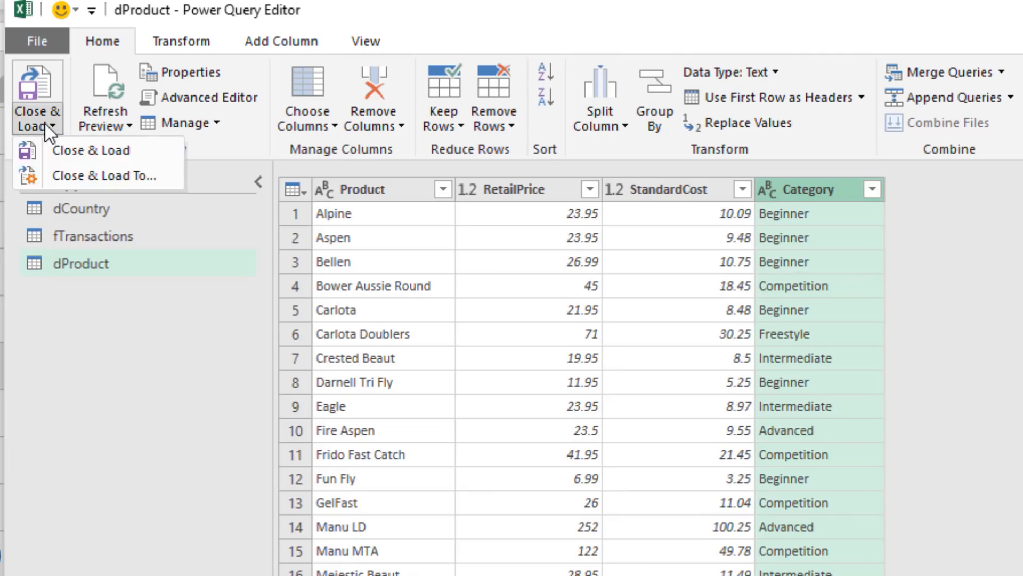
{"action": "left_click", "coordinate": [77, 172]}
{"action": "left_click", "coordinate": [589, 309]}
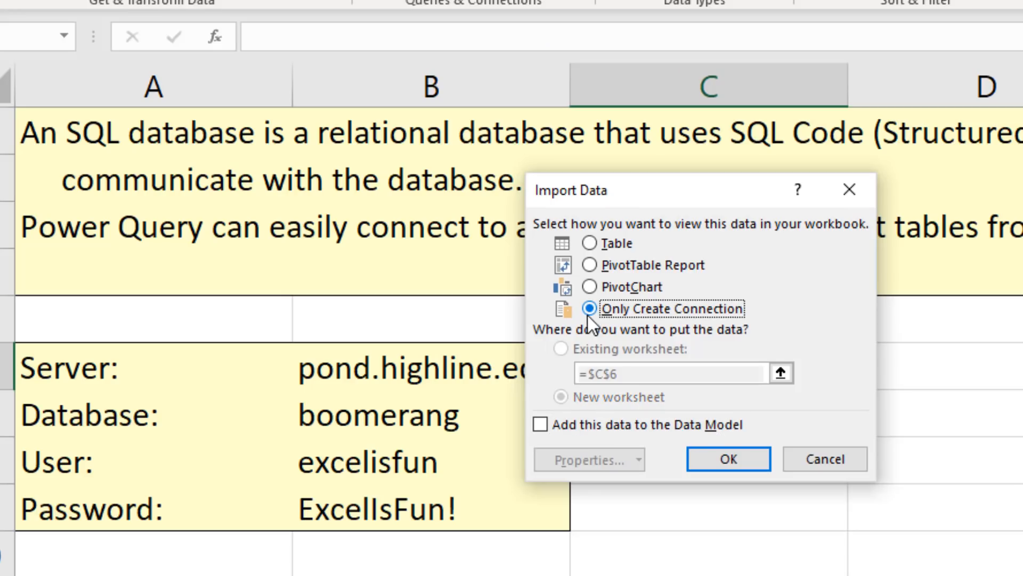
{"action": "left_click", "coordinate": [545, 422]}
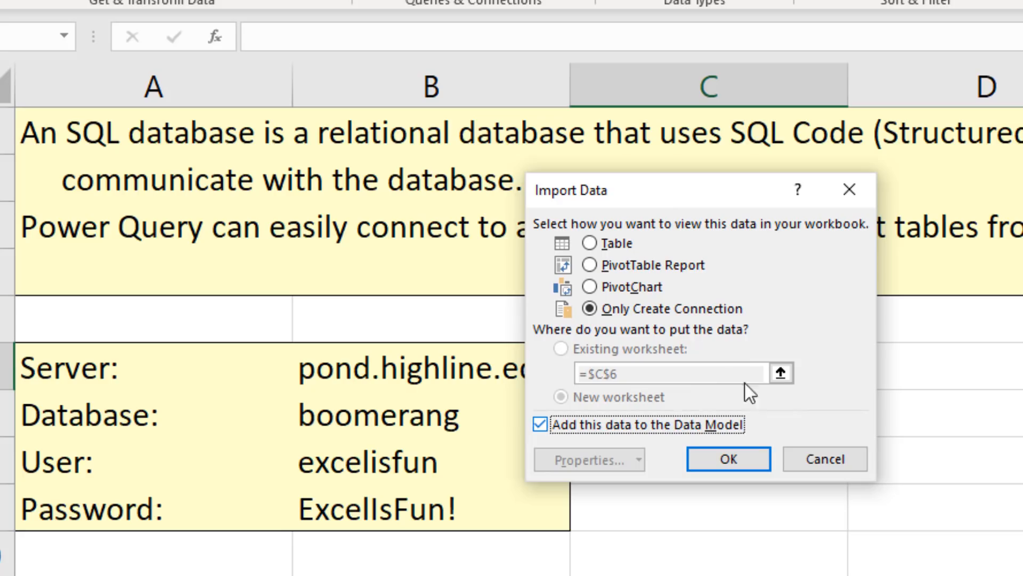
{"action": "left_click", "coordinate": [727, 459]}
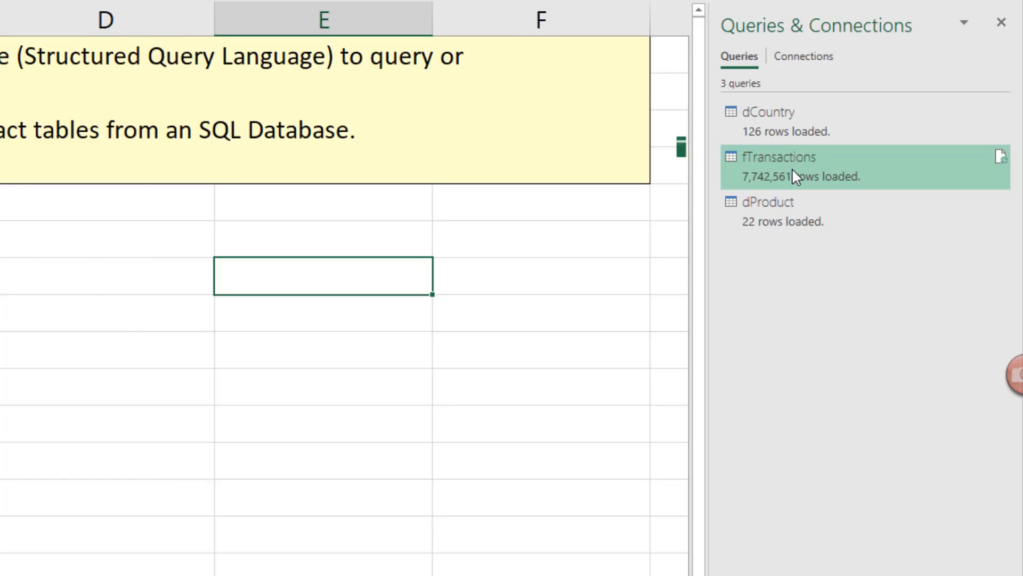
Open the data model in Power Pivot and check the loaded dCountry and dProduct tables, finishing on fTransactions
{"action": "mouse_move", "coordinate": [793, 170]}
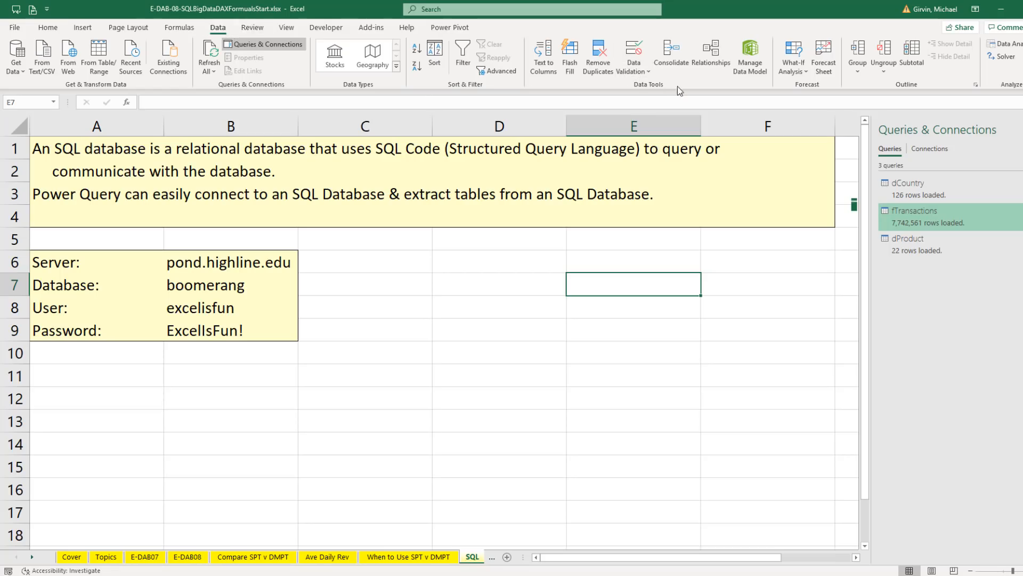
{"action": "left_click", "coordinate": [442, 30]}
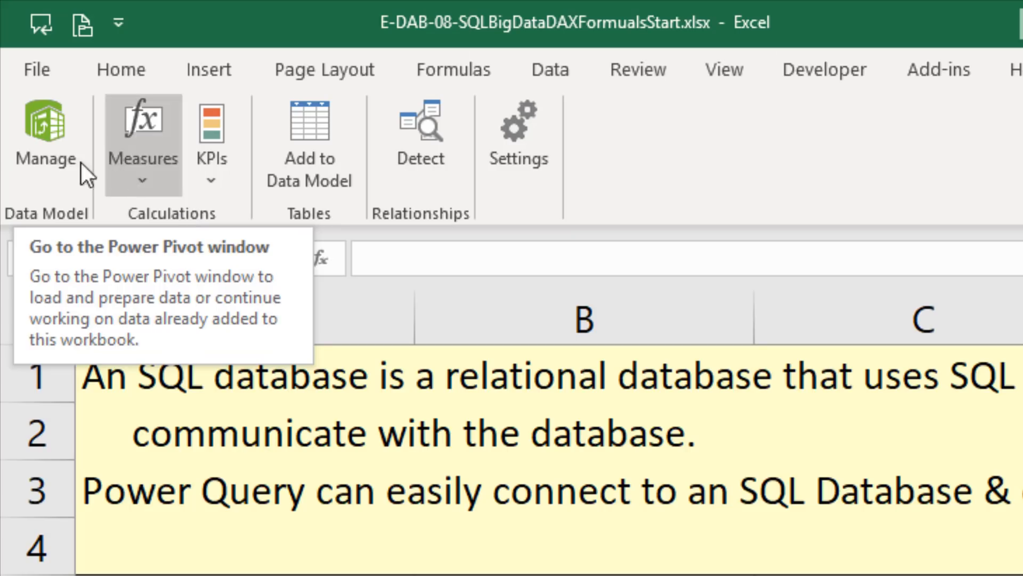
{"action": "left_click", "coordinate": [23, 64]}
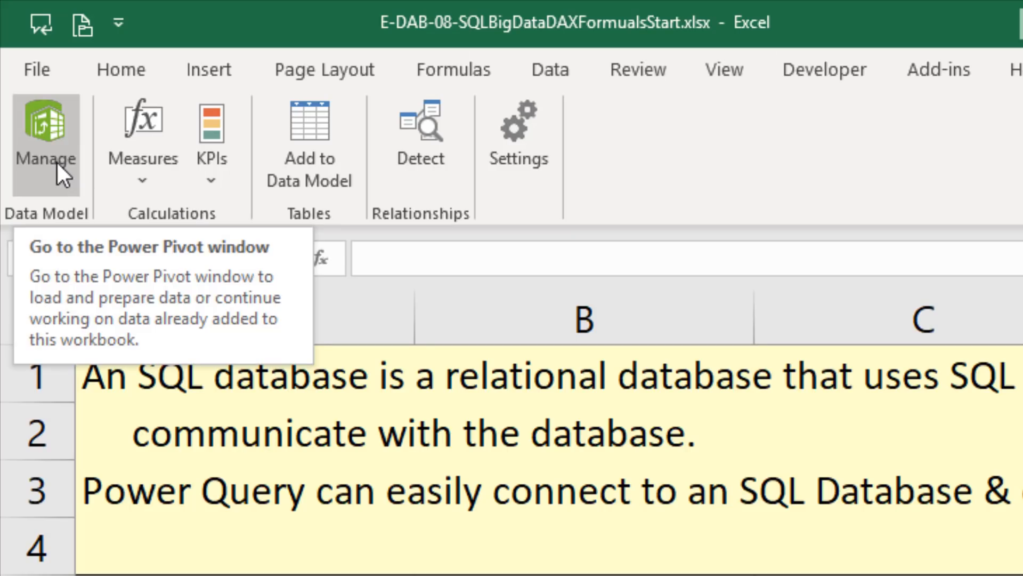
{"action": "left_click", "coordinate": [56, 161]}
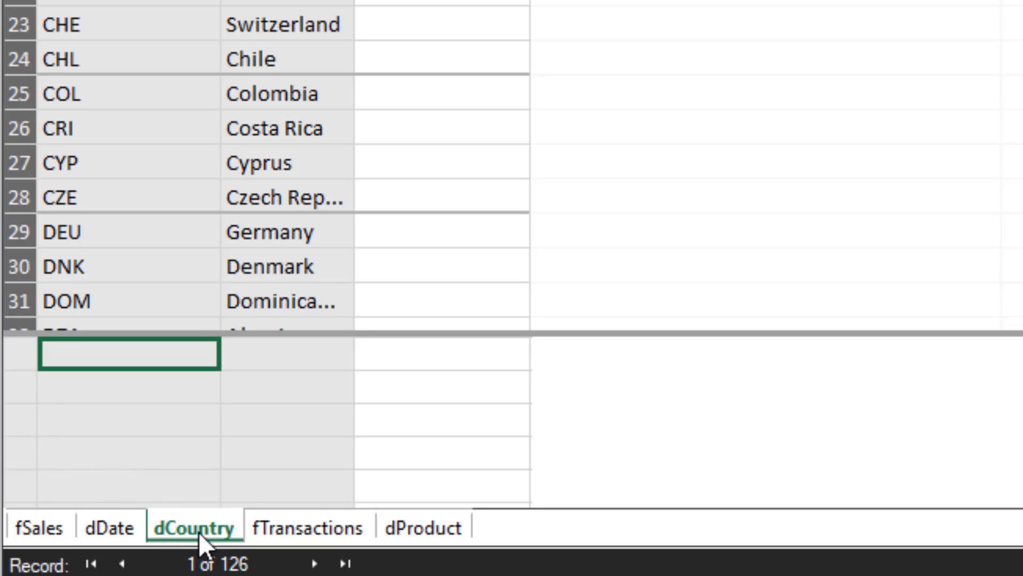
{"action": "left_click", "coordinate": [304, 532]}
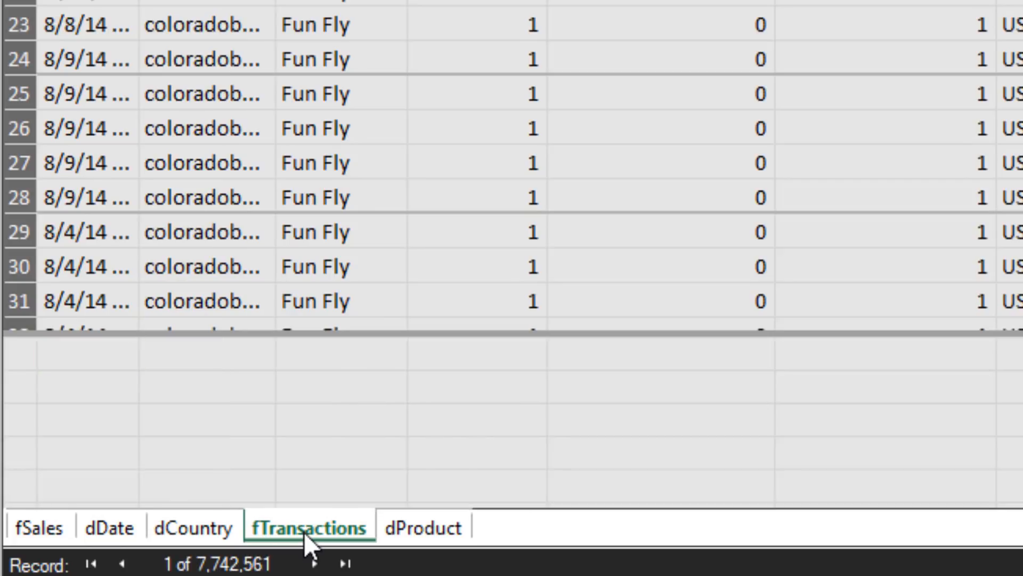
{"action": "left_click", "coordinate": [421, 534]}
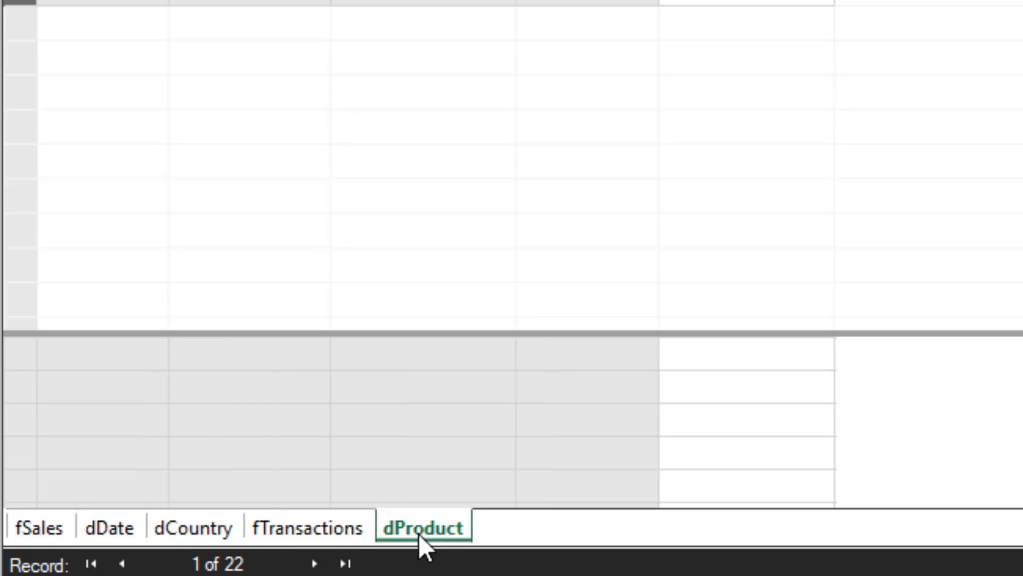
{"action": "left_click", "coordinate": [306, 530]}
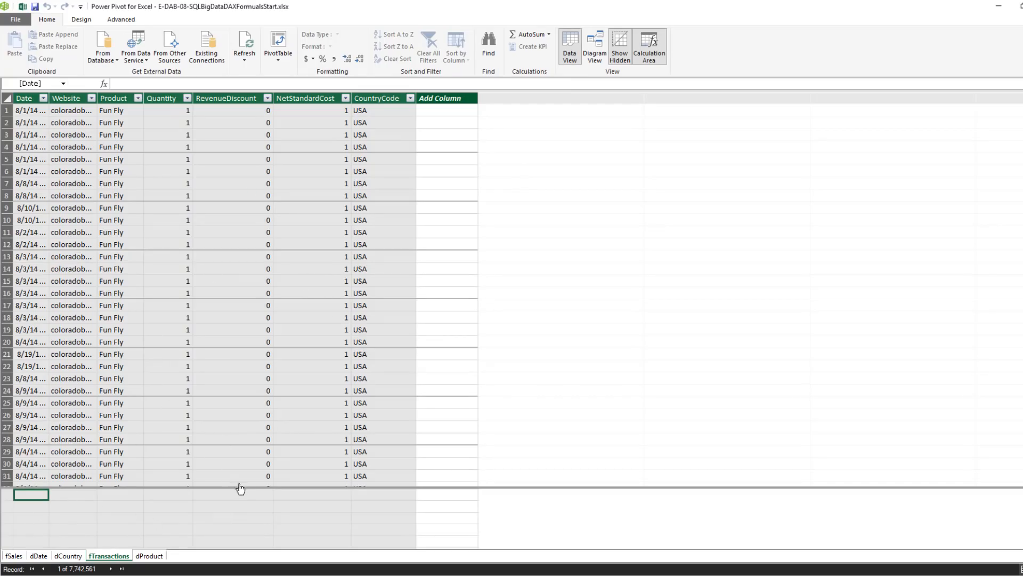
Enlarge the calculation area of the fTransactions table and turn on the display of implicit measures
{"action": "mouse_move", "coordinate": [247, 487]}
{"action": "left_mouse_down"}
{"action": "mouse_move", "coordinate": [251, 279]}
{"action": "mouse_move", "coordinate": [263, 233]}
{"action": "left_mouse_up"}
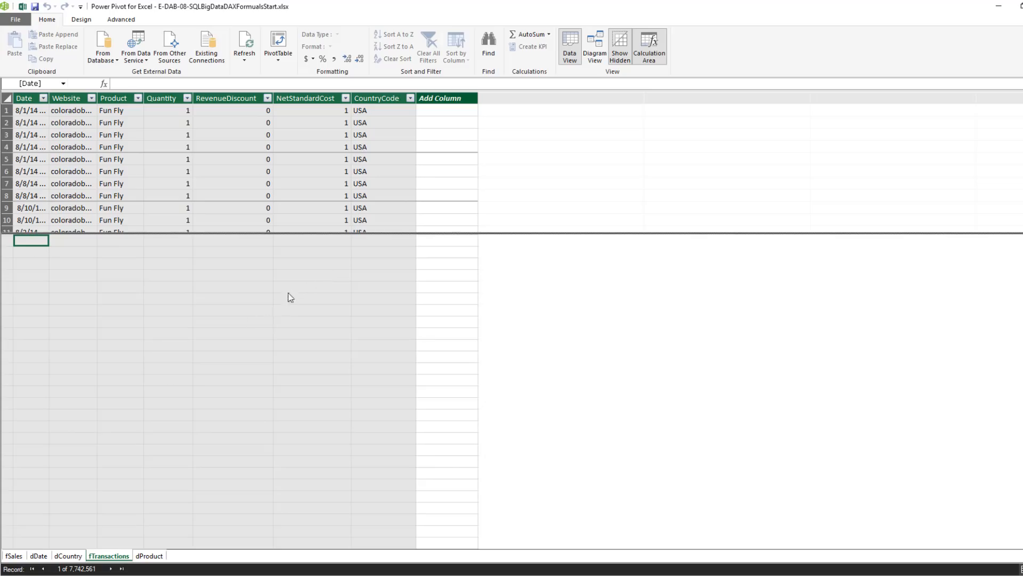
{"action": "left_click", "coordinate": [257, 314]}
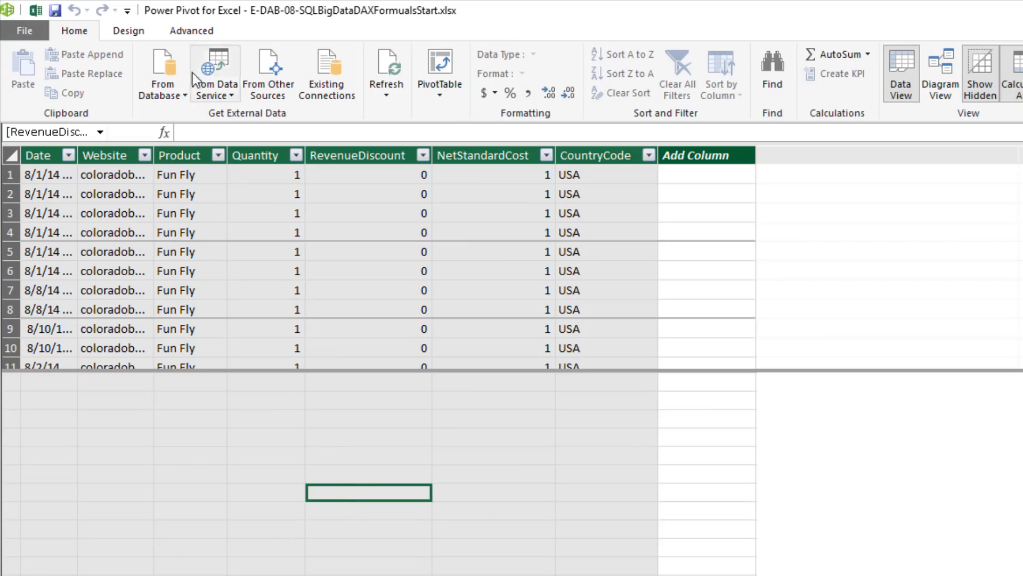
{"action": "left_click", "coordinate": [194, 32]}
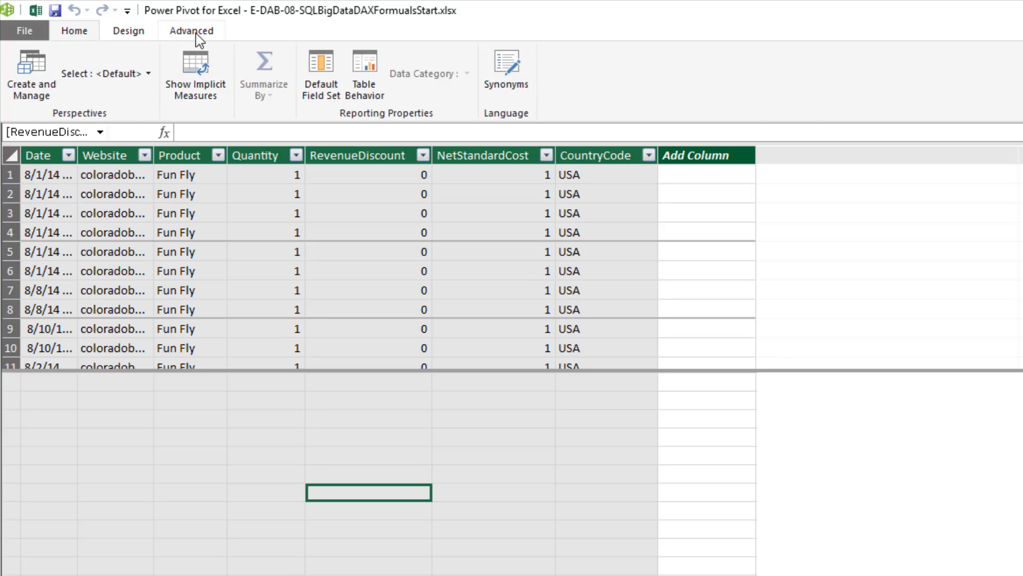
{"action": "left_click", "coordinate": [196, 81]}
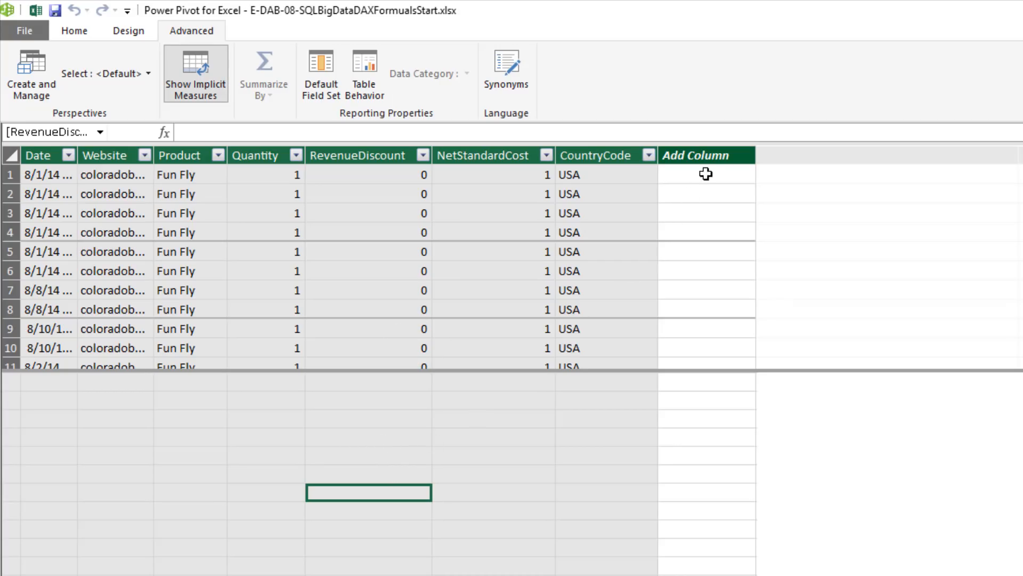
In the model diagram, relate dProduct to fTransactions by Product and dCountry to fTransactions by CountryCode
{"action": "left_click", "coordinate": [76, 32]}
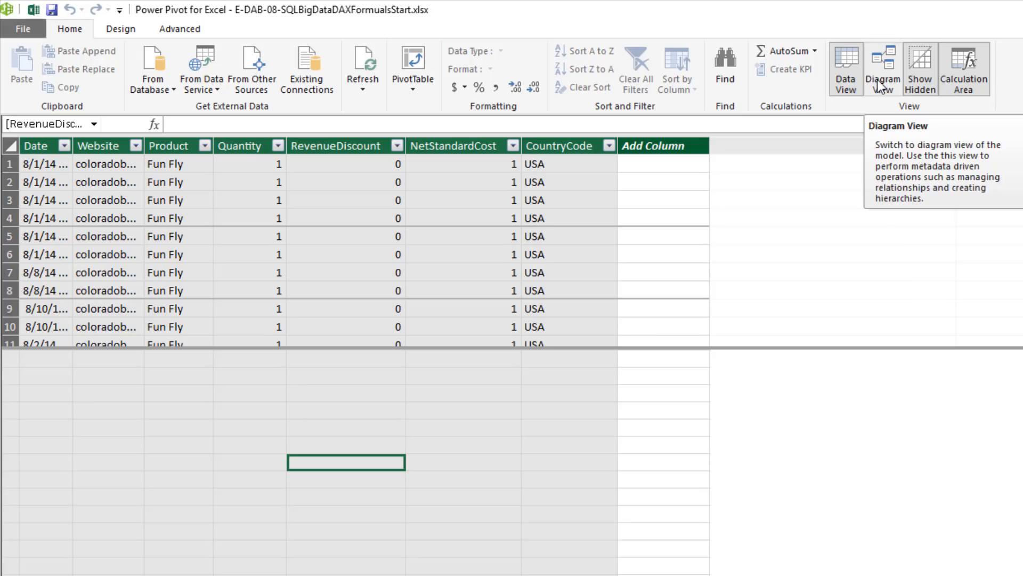
{"action": "left_click", "coordinate": [880, 80]}
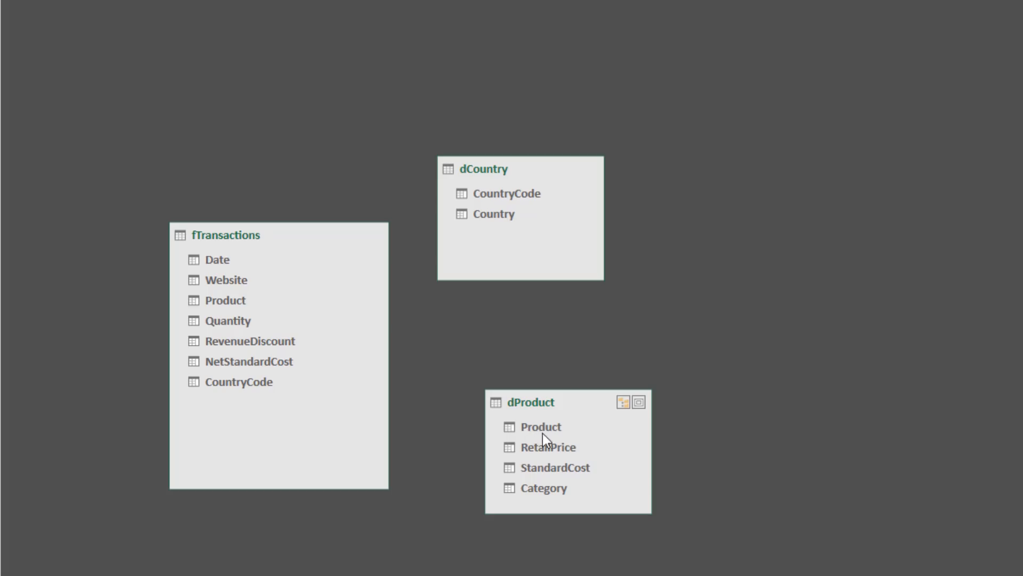
{"action": "left_click_drag", "start_coordinate": [538, 431], "coordinate": [240, 298]}
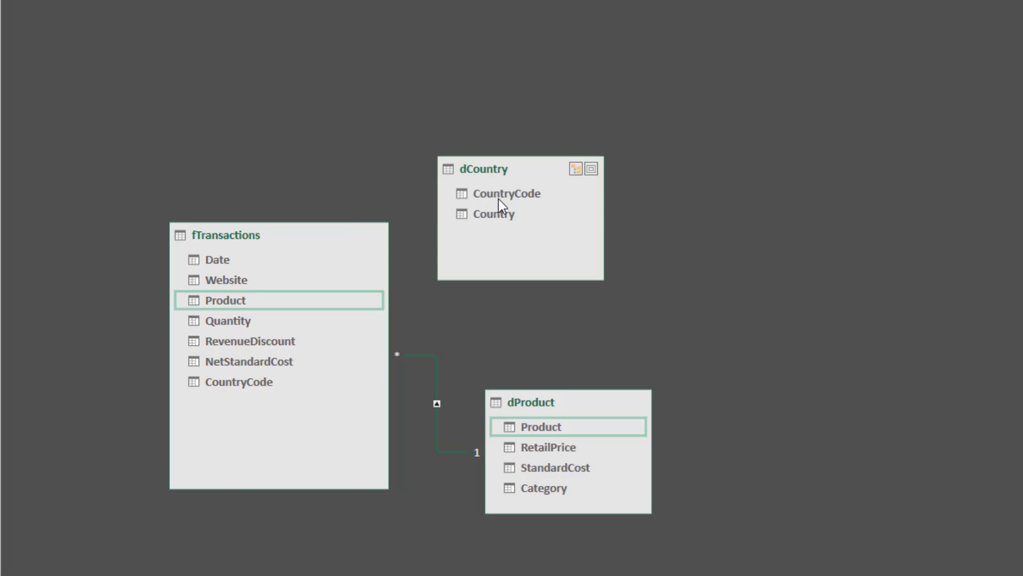
{"action": "left_click_drag", "start_coordinate": [518, 195], "coordinate": [271, 382]}
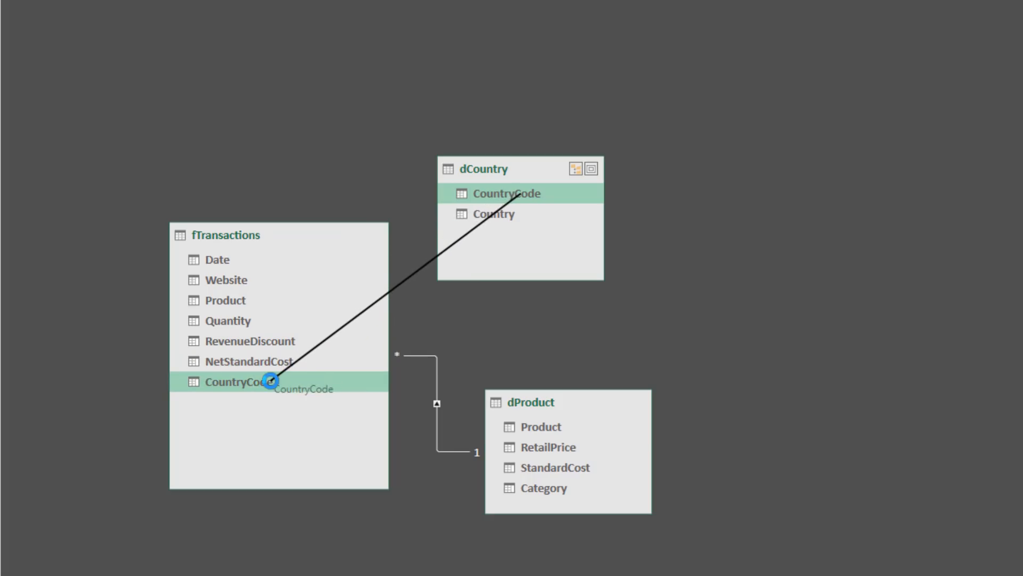
Rearrange the diagram so dCountry and dProduct are stacked on one side of fTransactions
{"action": "left_click_drag", "start_coordinate": [524, 171], "coordinate": [564, 198]}
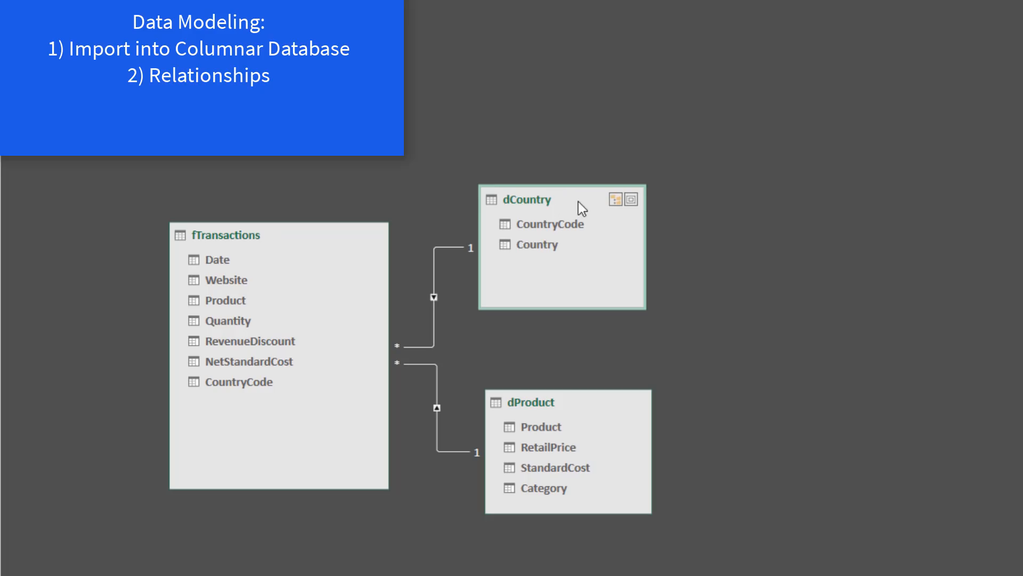
{"action": "left_click_drag", "start_coordinate": [580, 208], "coordinate": [682, 200]}
{"action": "left_click_drag", "start_coordinate": [582, 412], "coordinate": [681, 414]}
{"action": "left_click_drag", "start_coordinate": [312, 240], "coordinate": [407, 251]}
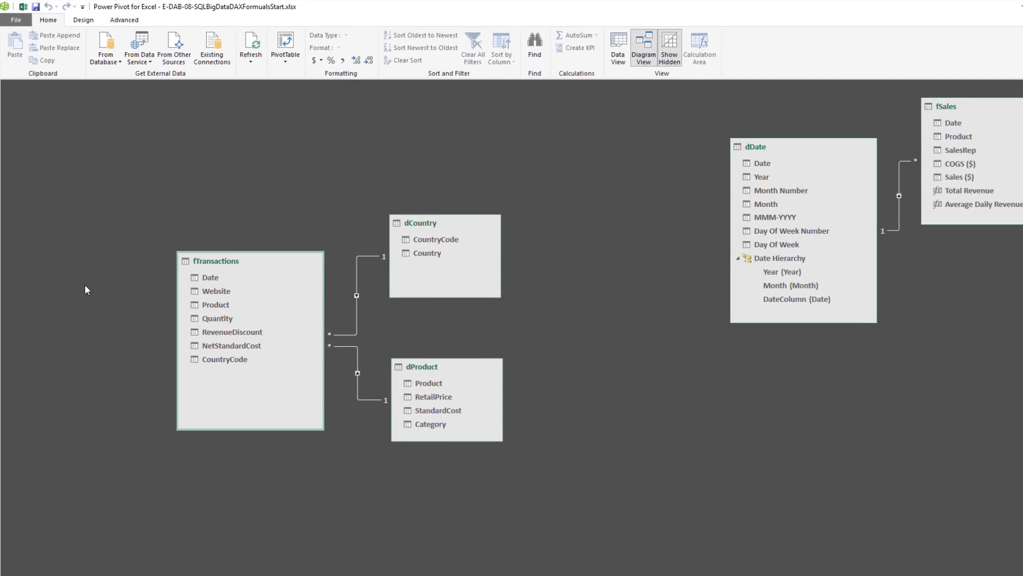
Return to the fTransactions data grid and generate a new automatic date table for the model
{"action": "left_click", "coordinate": [617, 56]}
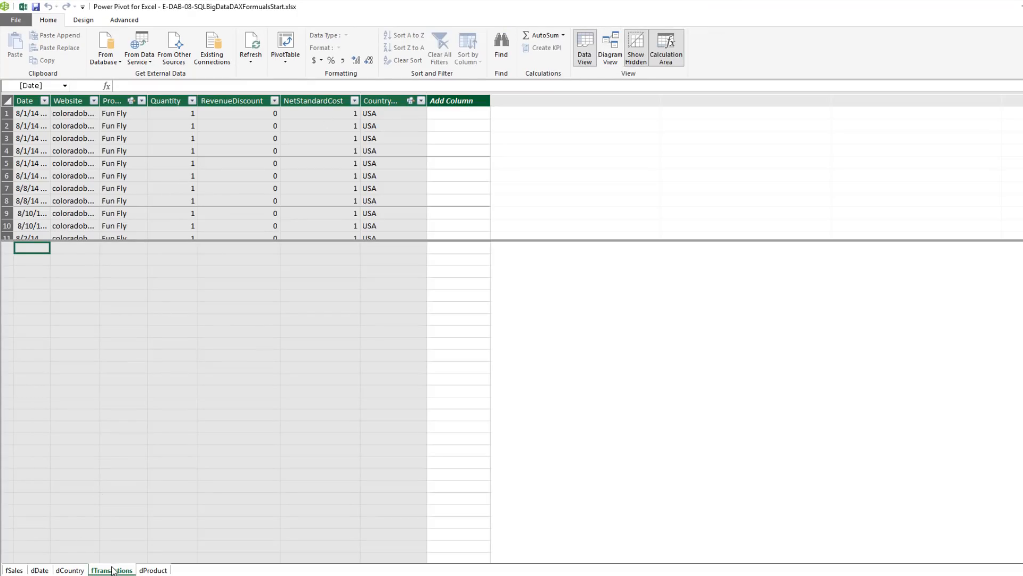
{"action": "left_click", "coordinate": [40, 163]}
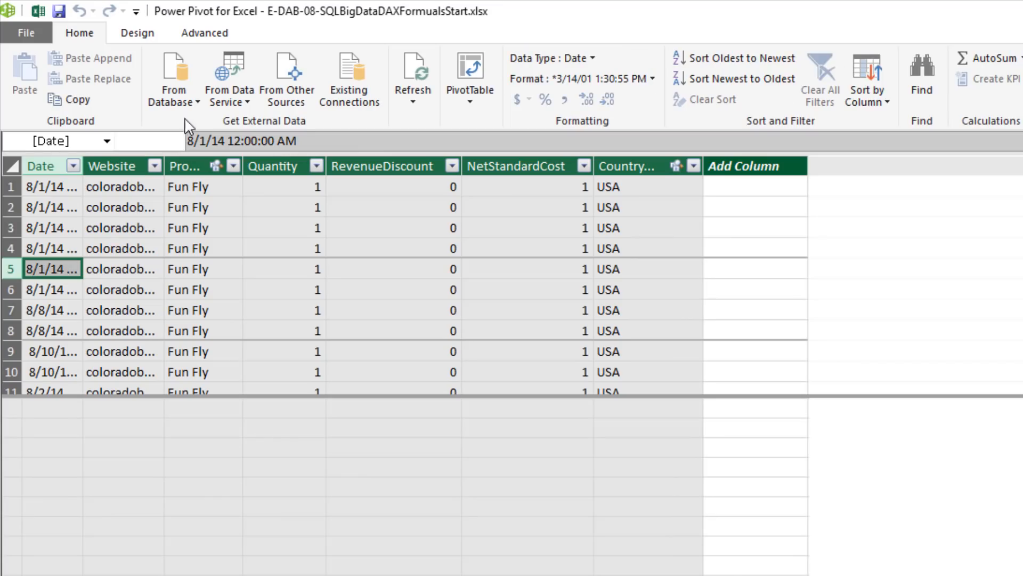
{"action": "left_click", "coordinate": [137, 33]}
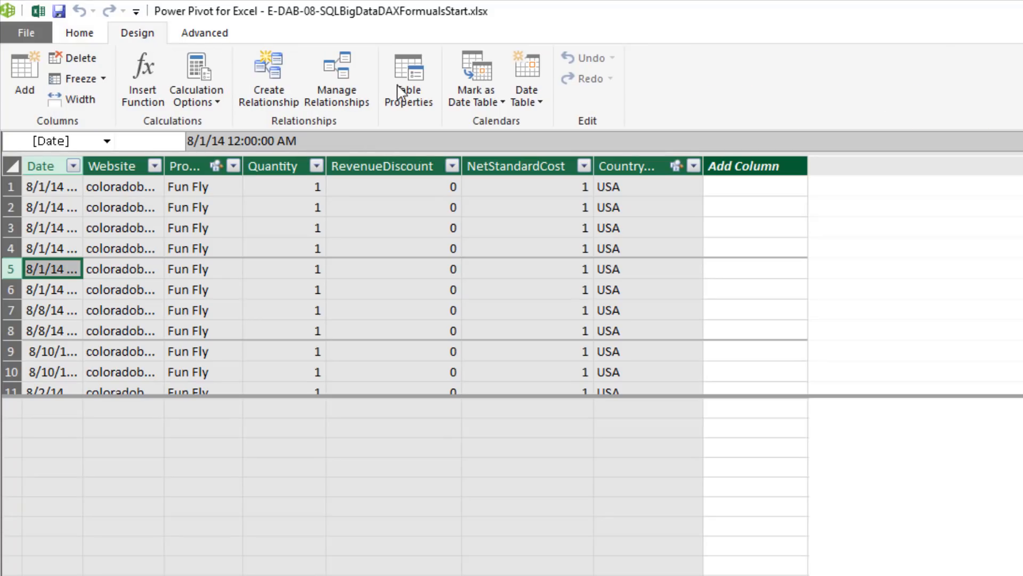
{"action": "left_click", "coordinate": [539, 102]}
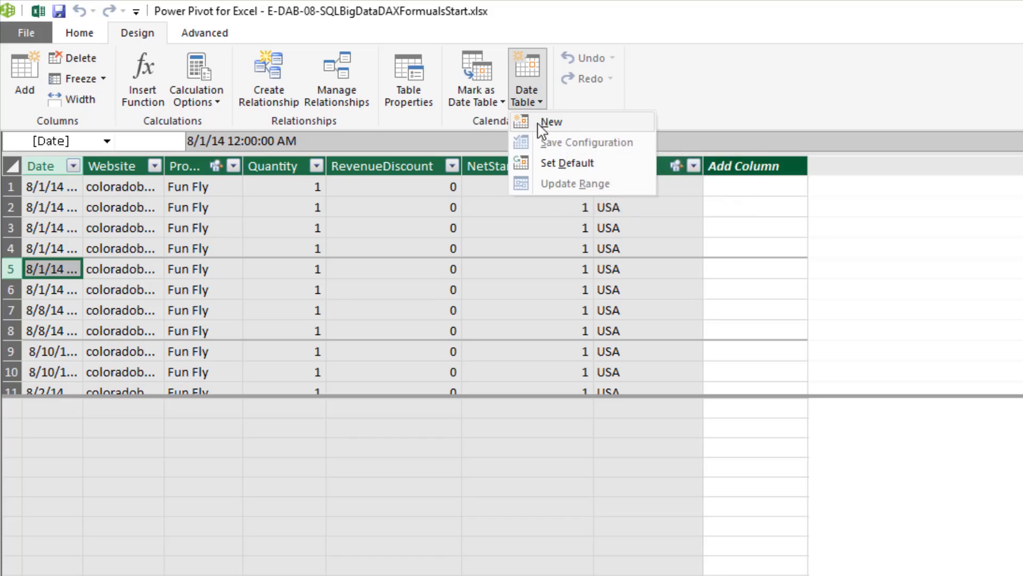
{"action": "left_click", "coordinate": [561, 124]}
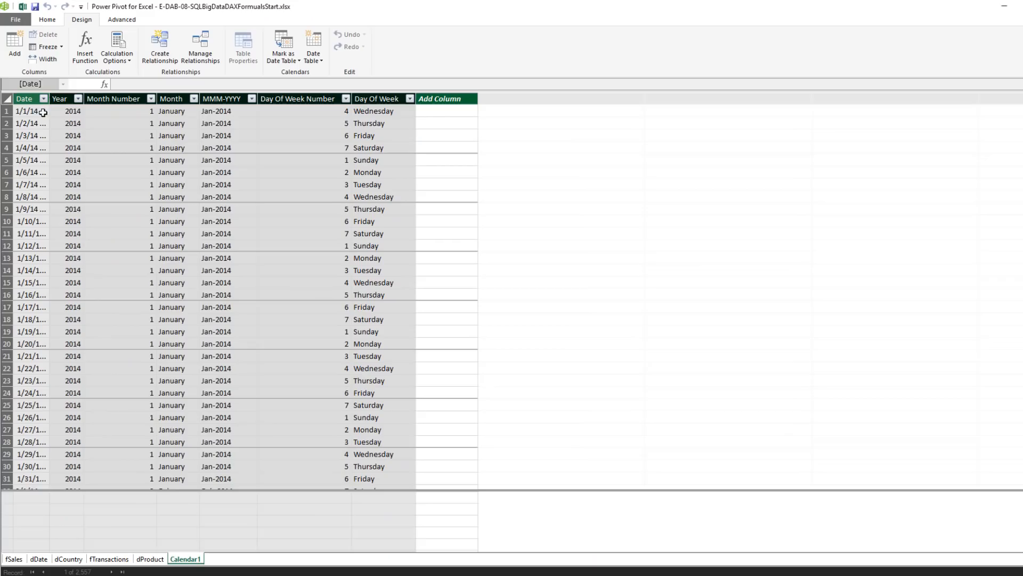
Compare the fTransactions dates with the Date column of the new calendar table
{"action": "left_click", "coordinate": [109, 558]}
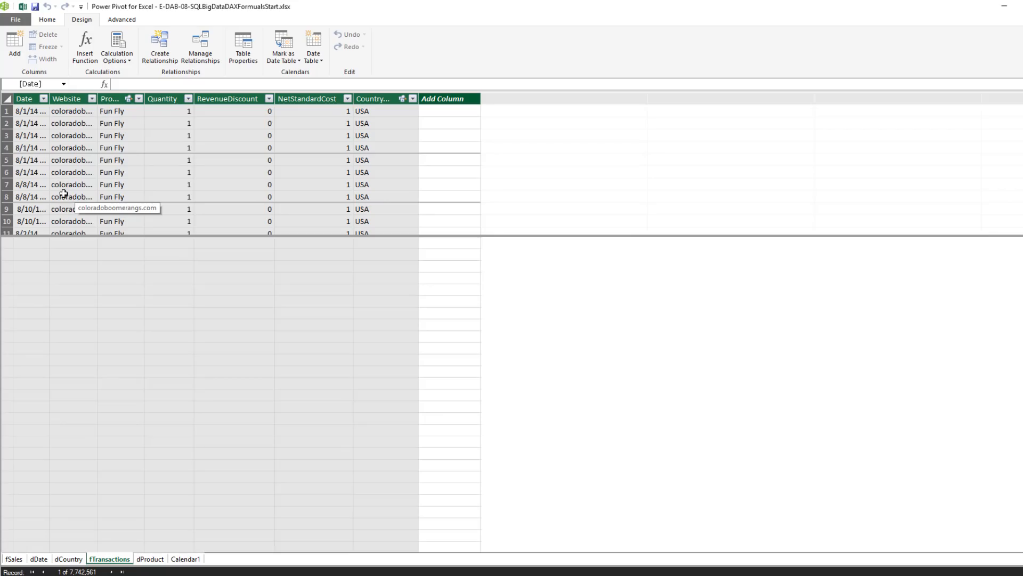
{"action": "left_click", "coordinate": [185, 559]}
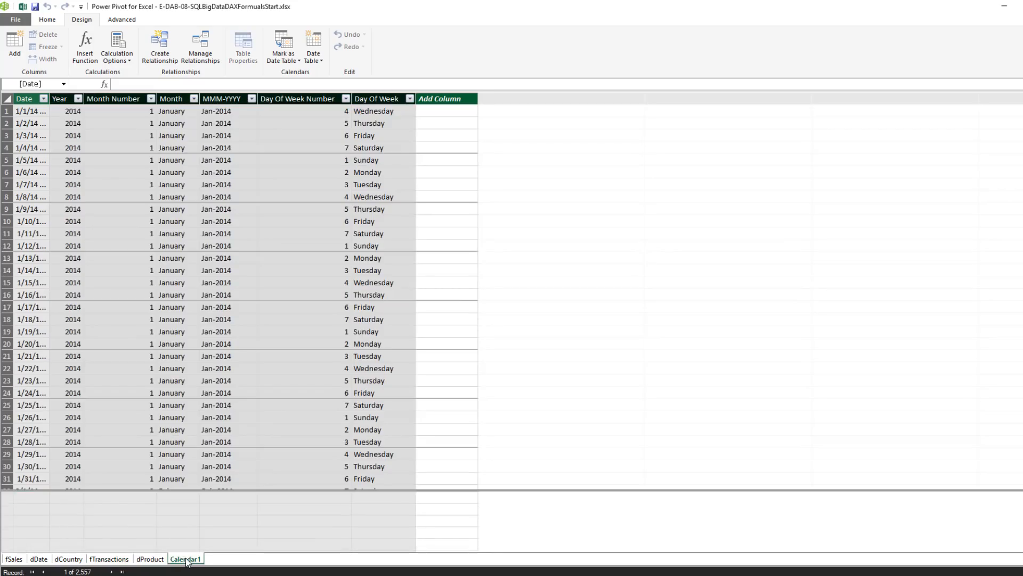
{"action": "left_click", "coordinate": [40, 113]}
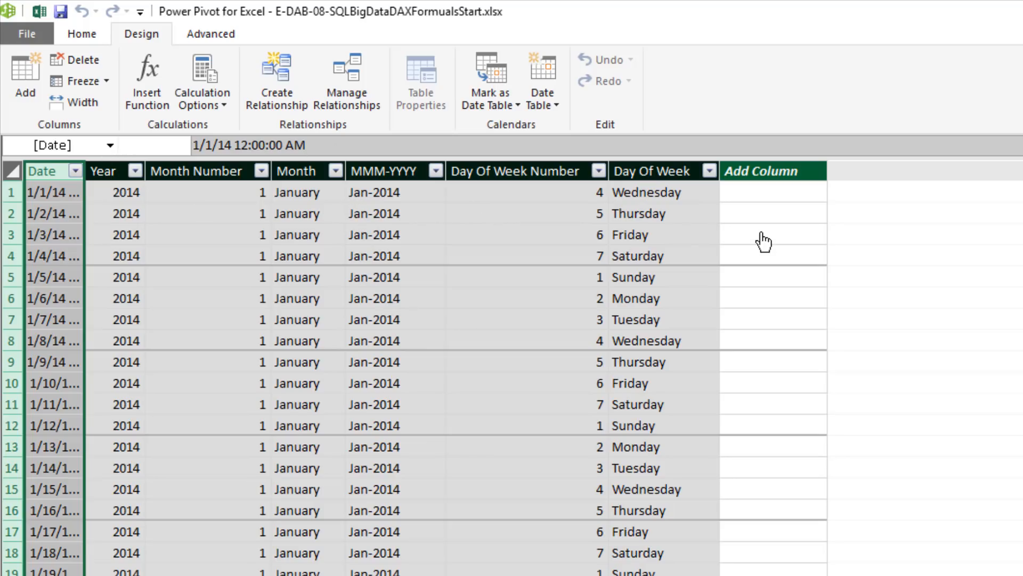
Delete the MMM-YYYY, Day Of Week Number and Day Of Week columns from the Calendar1 table
{"action": "left_click", "coordinate": [391, 170]}
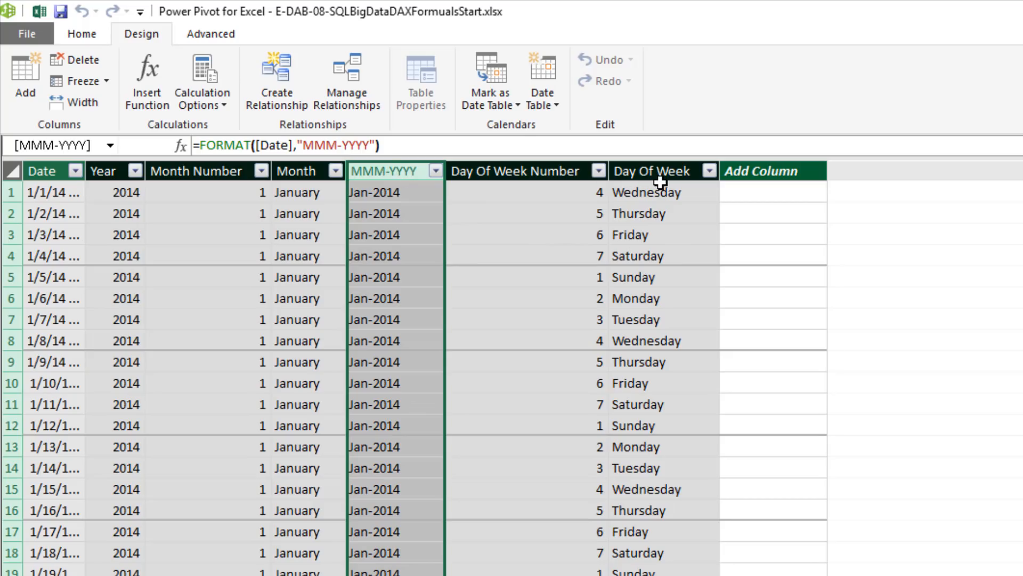
{"action": "left_click", "coordinate": [673, 169], "text": "shift"}
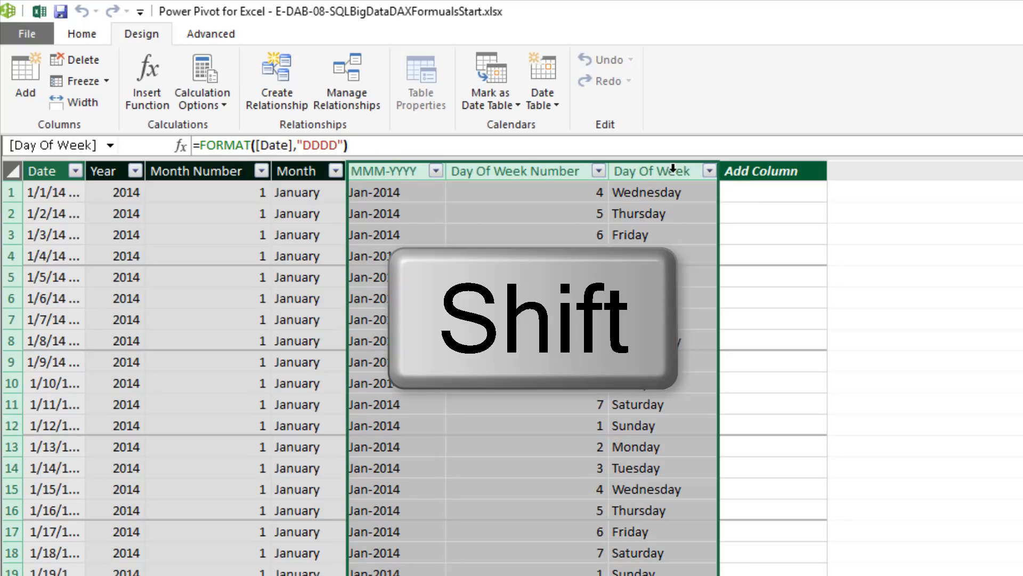
{"action": "right_click", "coordinate": [673, 169]}
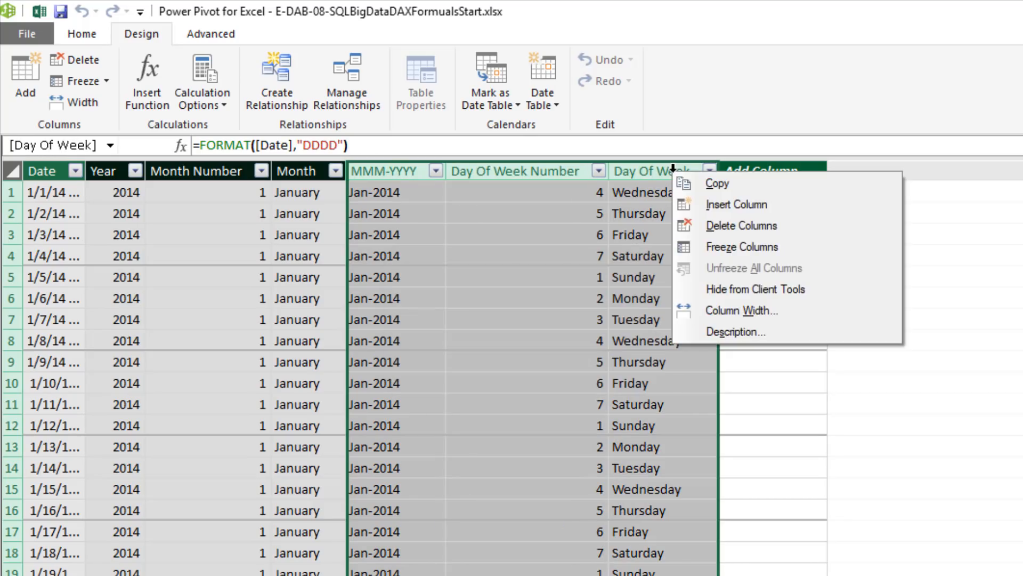
{"action": "left_click", "coordinate": [734, 227]}
{"action": "left_click", "coordinate": [488, 357]}
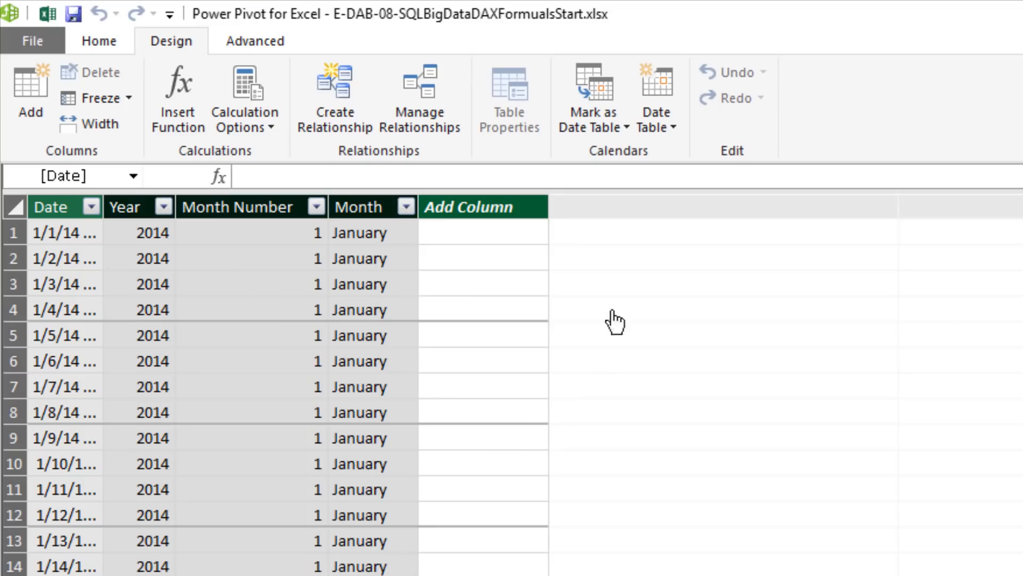
{"action": "left_click", "coordinate": [670, 133]}
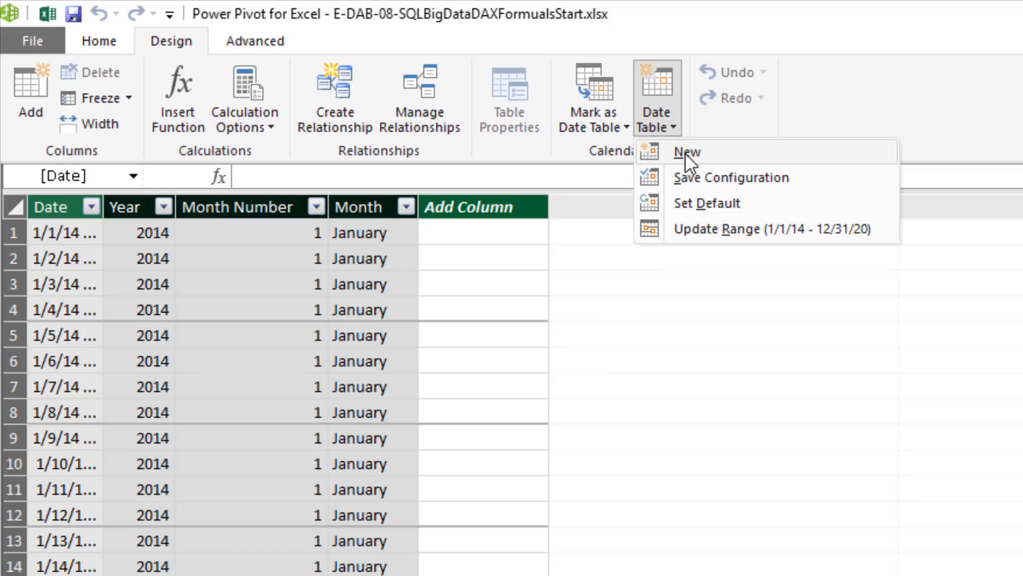
{"action": "key", "text": "Escape"}
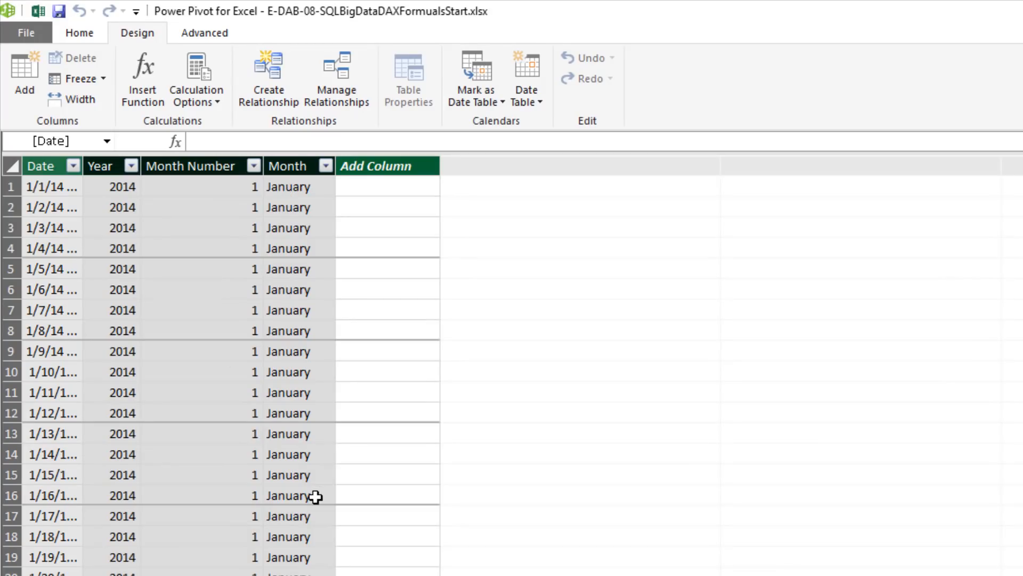
Check which column the calendar table's Month column is sorted by in the Sort by Column settings, then dismiss them
{"action": "left_click", "coordinate": [321, 207]}
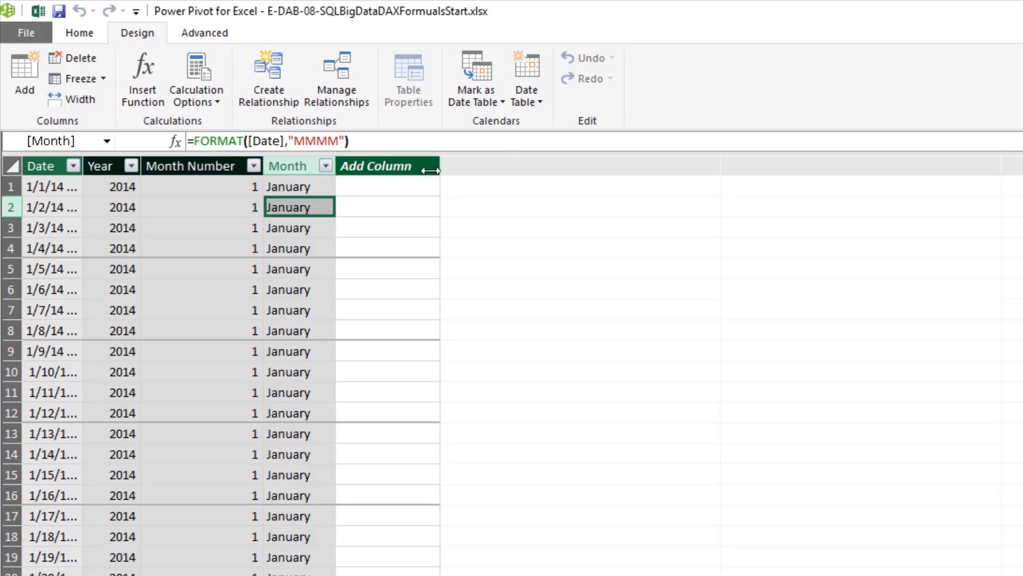
{"action": "left_click", "coordinate": [78, 35]}
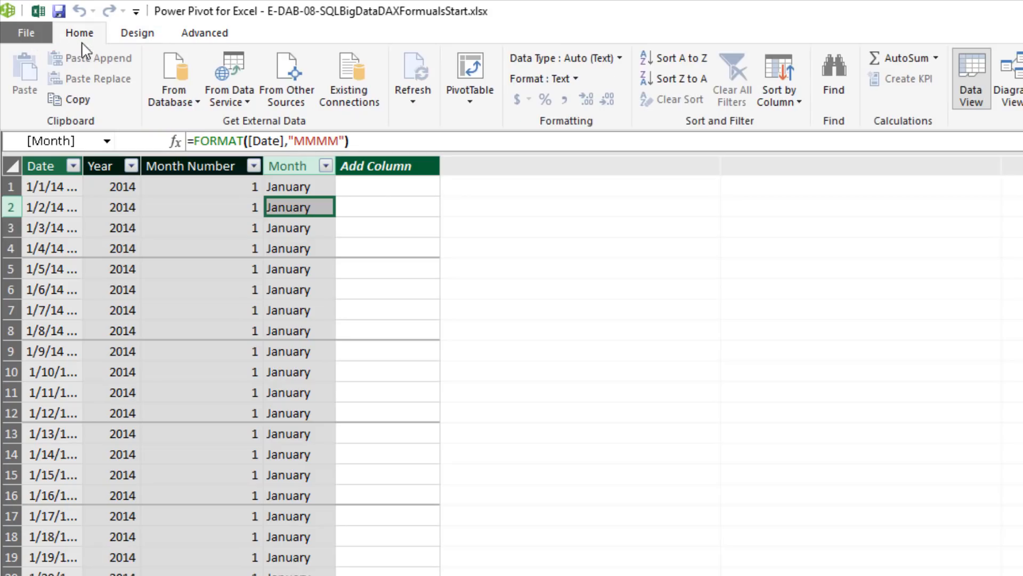
{"action": "left_click", "coordinate": [798, 102]}
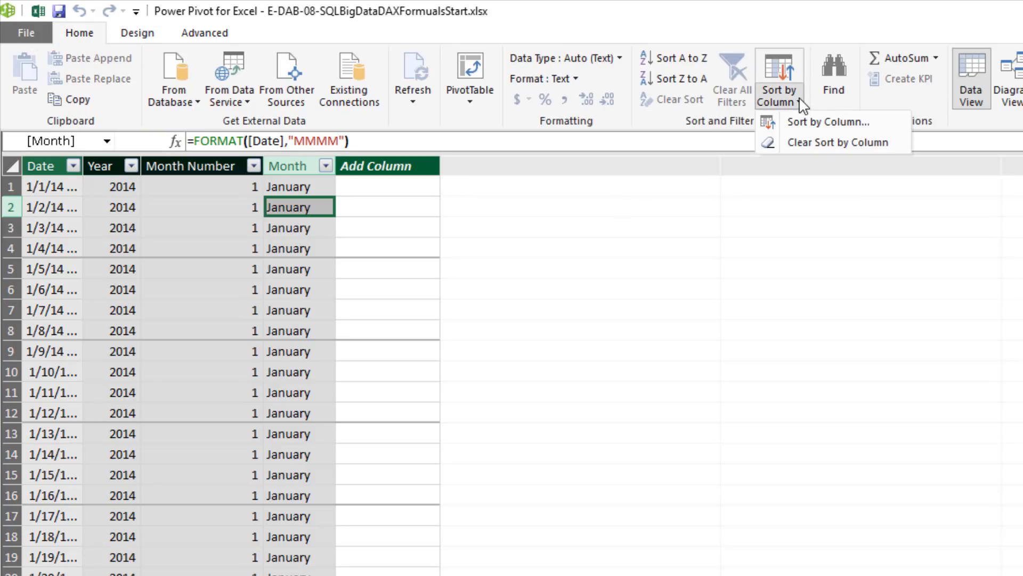
{"action": "left_click", "coordinate": [822, 124]}
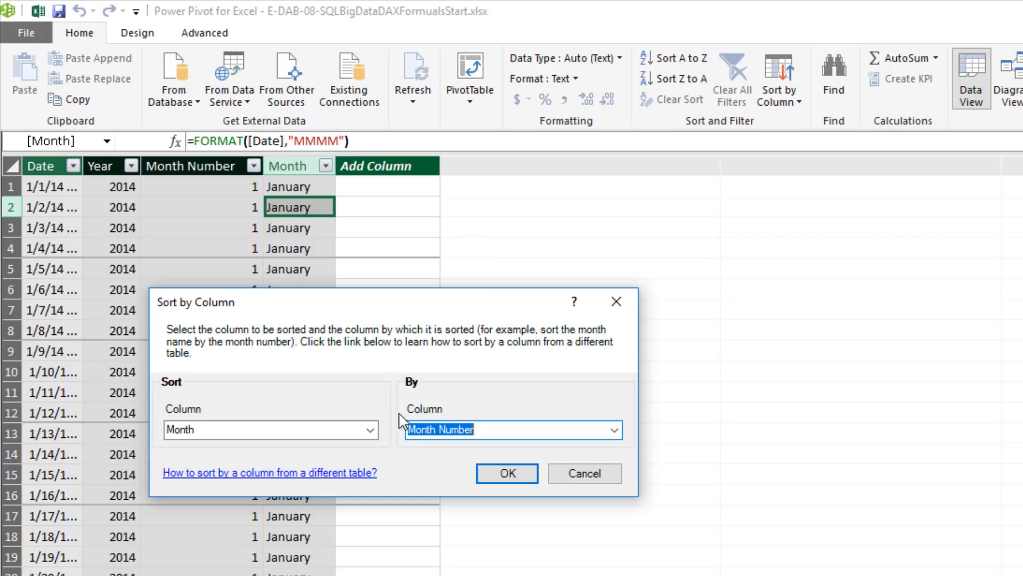
{"action": "left_click", "coordinate": [589, 476]}
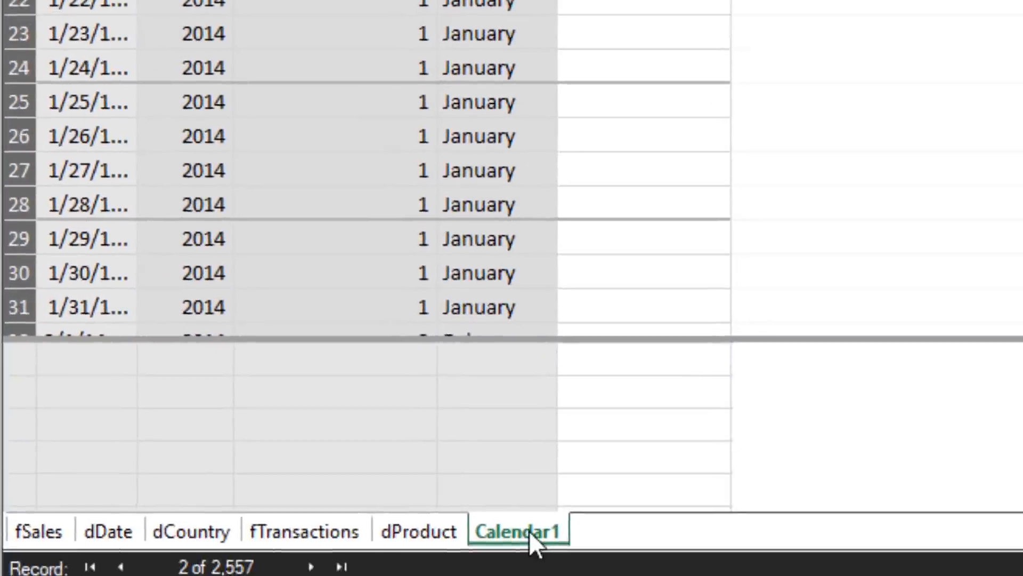
Rename the Calendar1 table as Calendar
{"action": "double_click", "coordinate": [531, 532]}
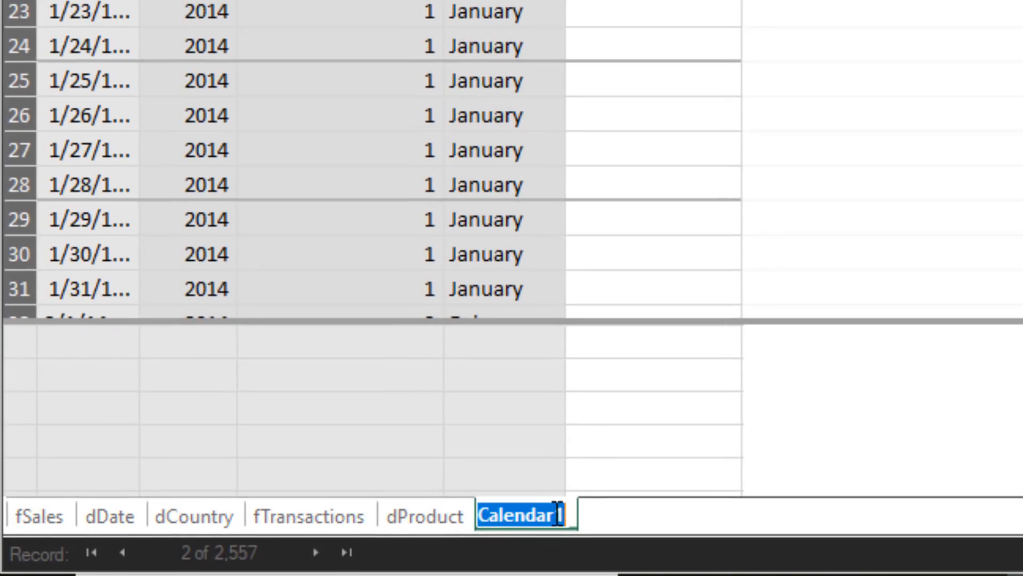
{"action": "left_click", "coordinate": [559, 525]}
{"action": "key", "text": "Delete"}
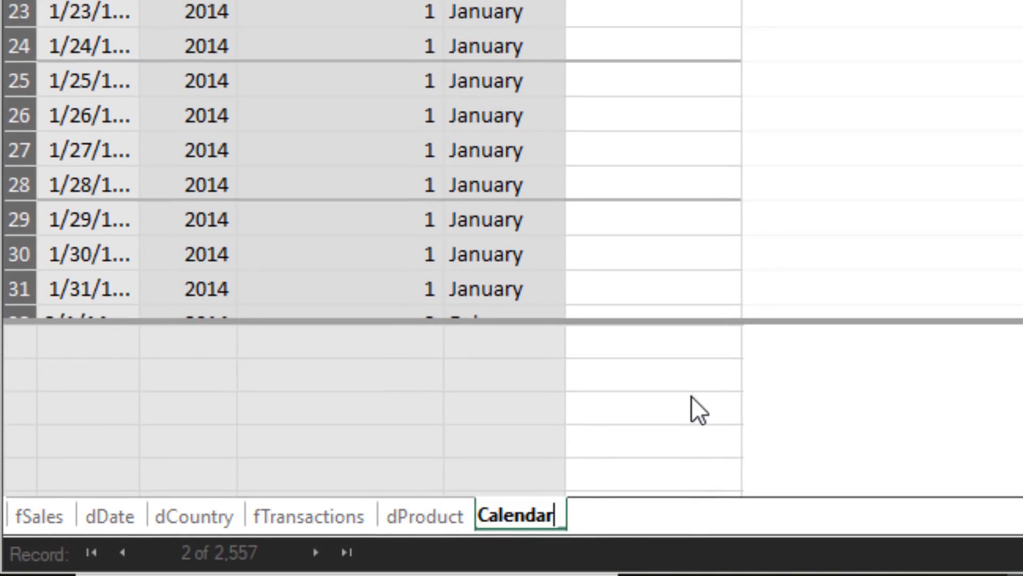
{"action": "key", "text": "Return"}
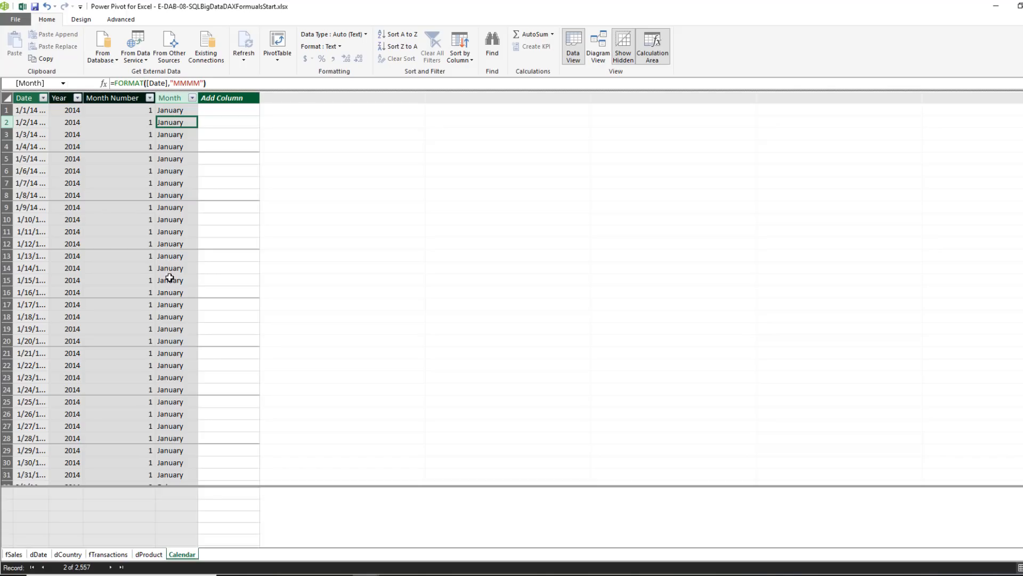
Show the model as a diagram and place the Calendar table beside fTransactions, on the side opposite dCountry and dProduct
{"action": "left_click", "coordinate": [599, 56]}
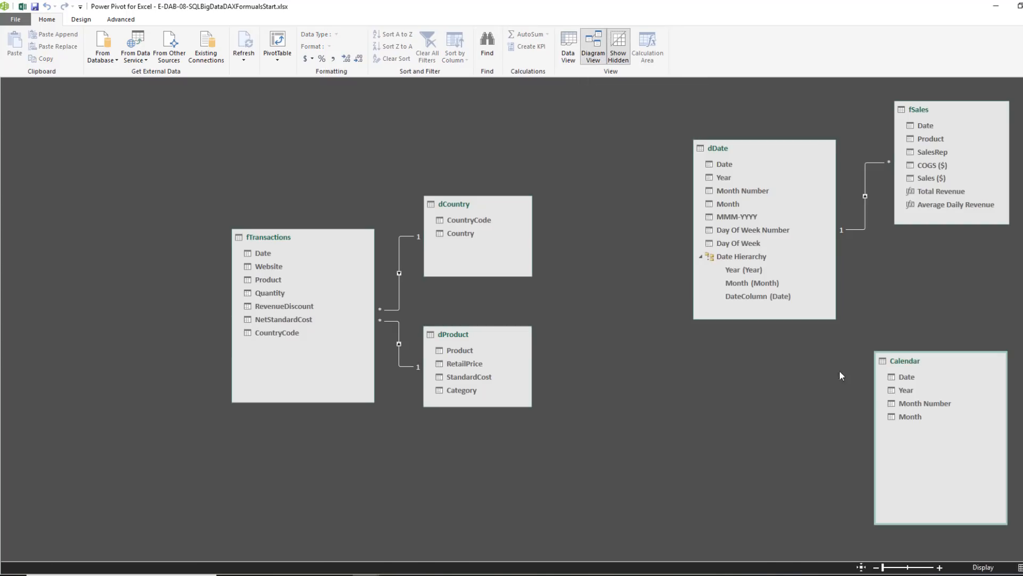
{"action": "left_click_drag", "start_coordinate": [911, 368], "coordinate": [68, 270]}
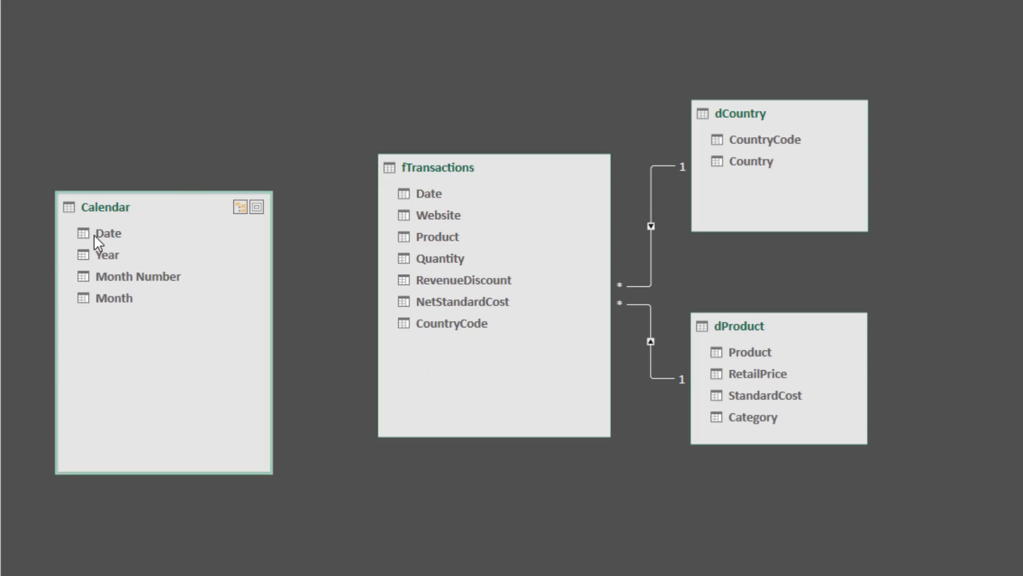
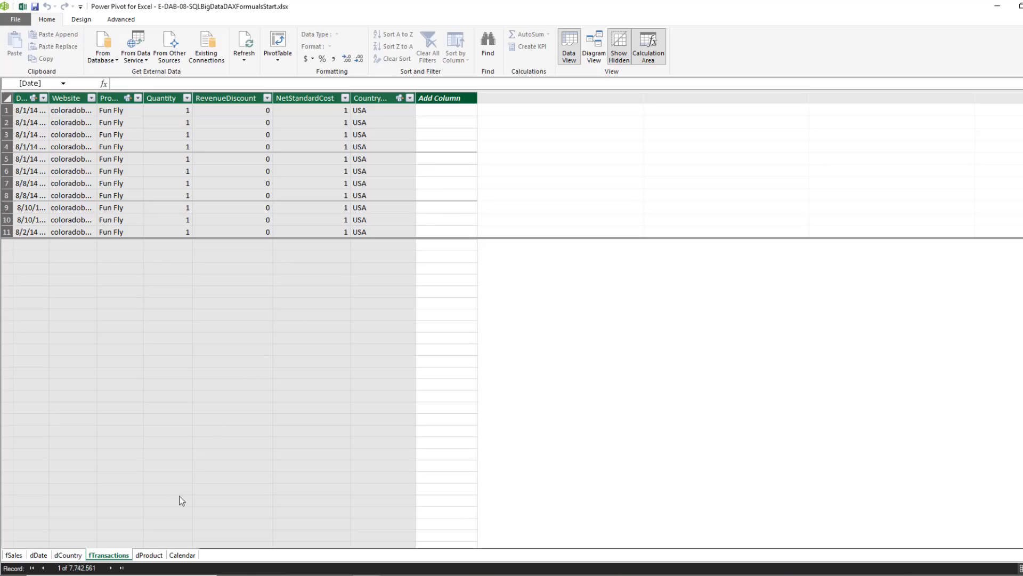
Examine the formulas behind the Year, Month Number and Month calculated columns in the Calendar table
{"action": "left_click", "coordinate": [182, 555]}
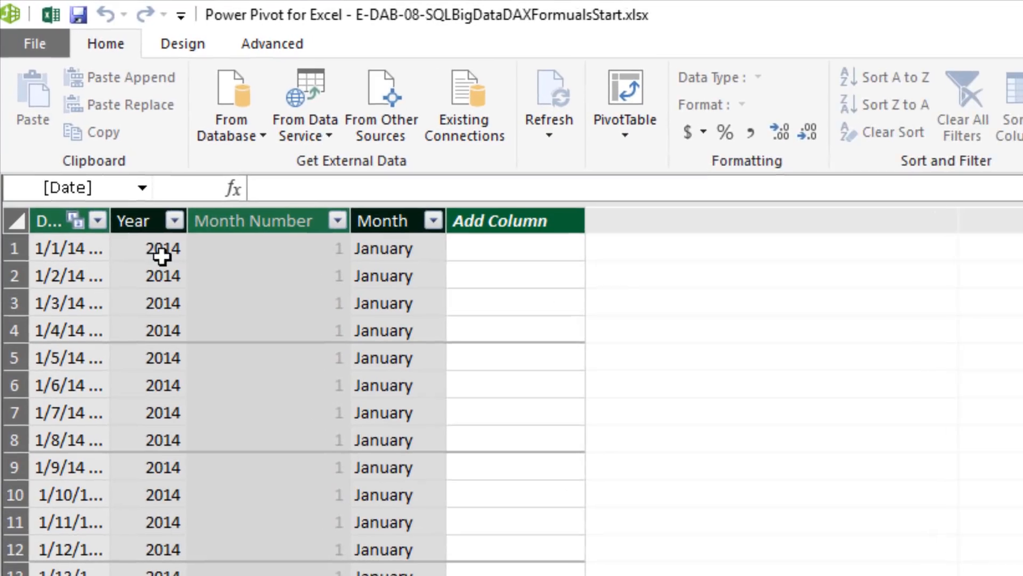
{"action": "left_click", "coordinate": [71, 111]}
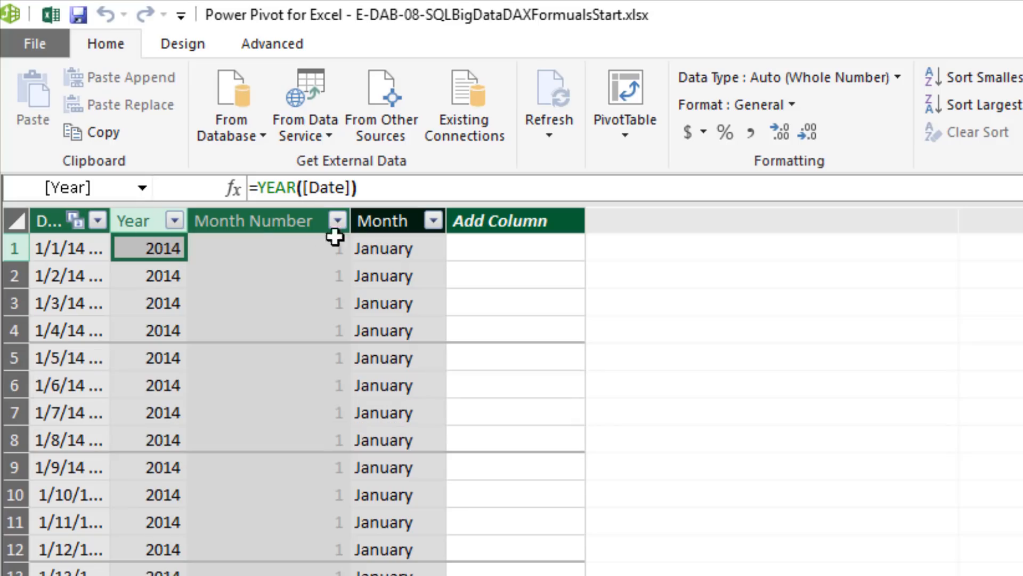
{"action": "left_click", "coordinate": [315, 249]}
{"action": "left_click", "coordinate": [392, 248]}
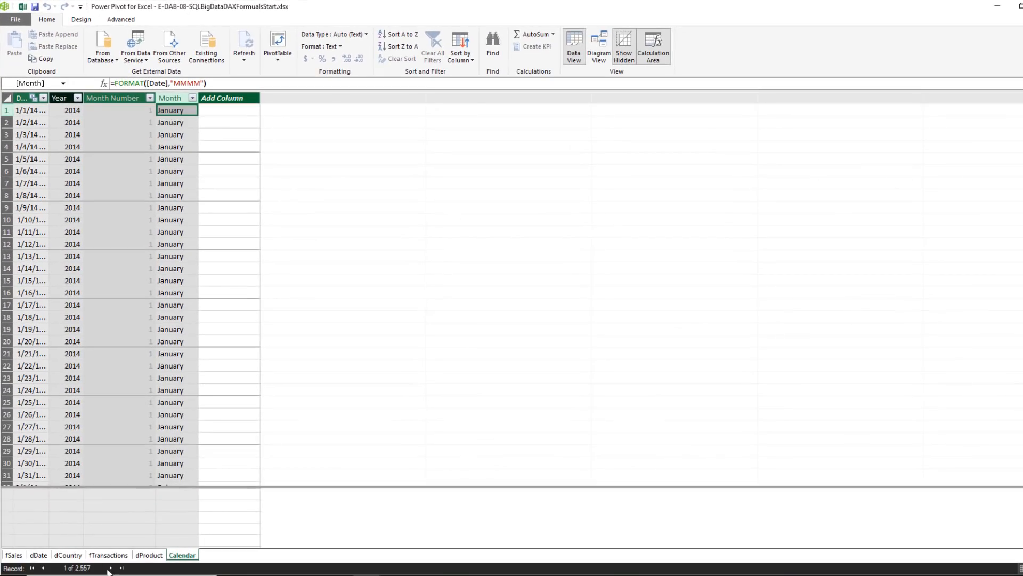
{"action": "left_click", "coordinate": [108, 555]}
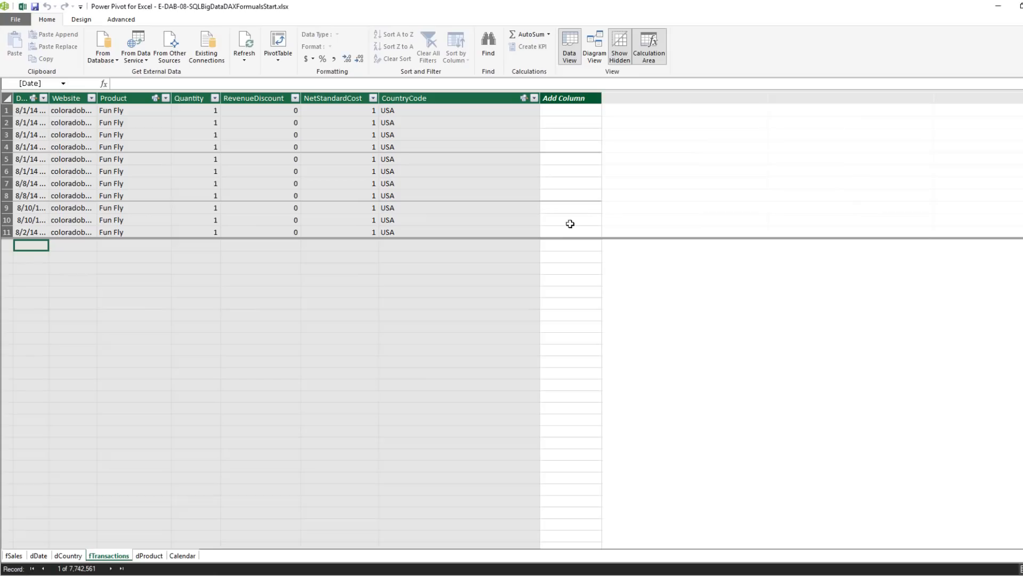
{"action": "left_click", "coordinate": [184, 556]}
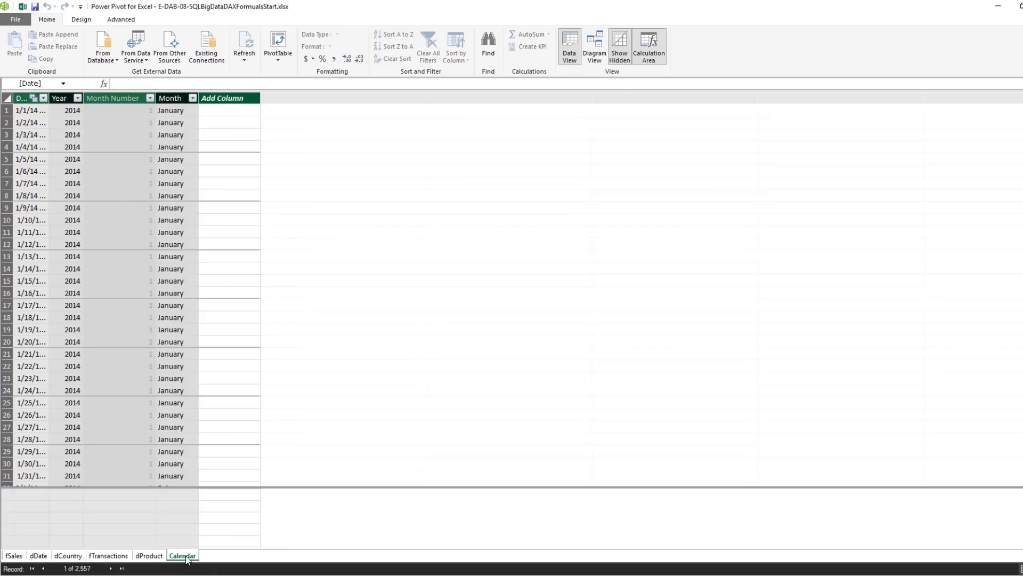
{"action": "left_click", "coordinate": [168, 113]}
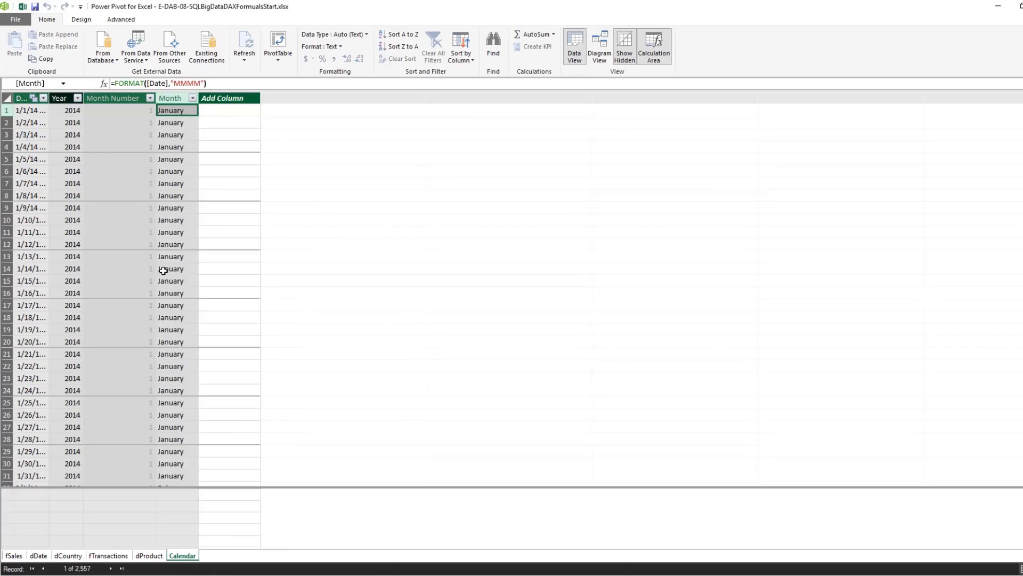
Look through the fTransactions rows where a calculated column could go, and check the retail prices in the dProduct table
{"action": "left_click", "coordinate": [123, 557]}
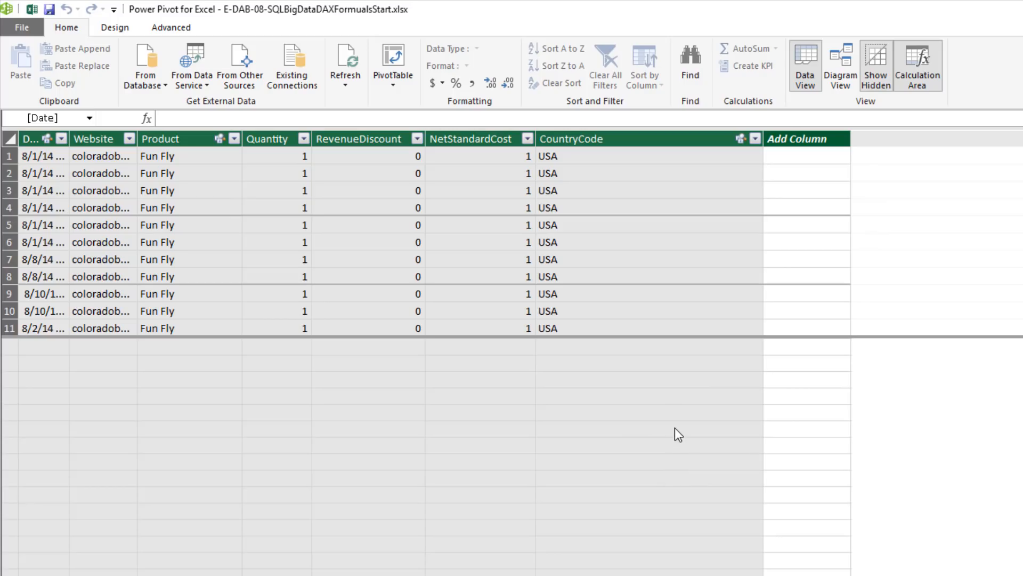
{"action": "left_click", "coordinate": [797, 139]}
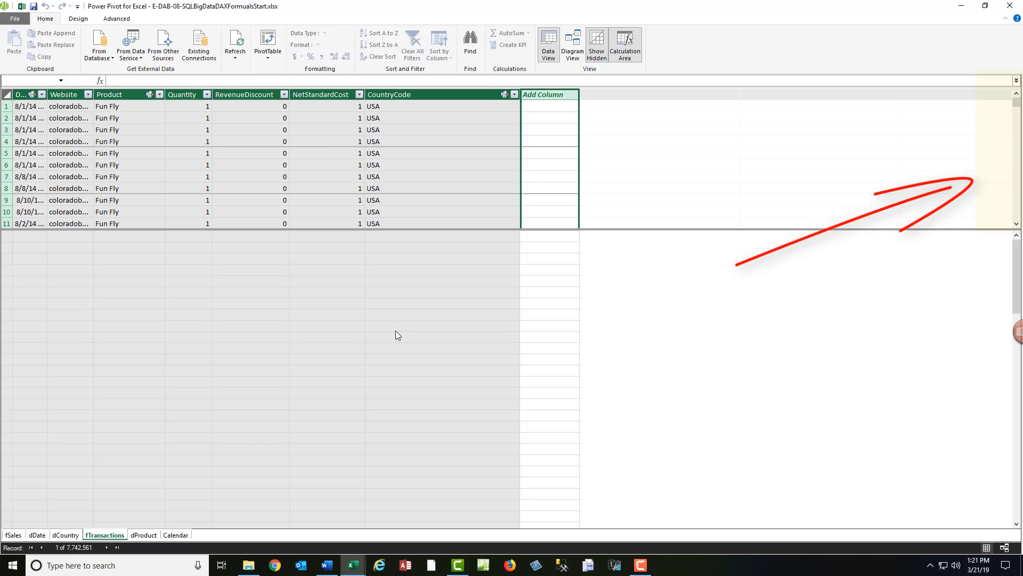
{"action": "left_click_drag", "start_coordinate": [1017, 105], "coordinate": [1017, 140]}
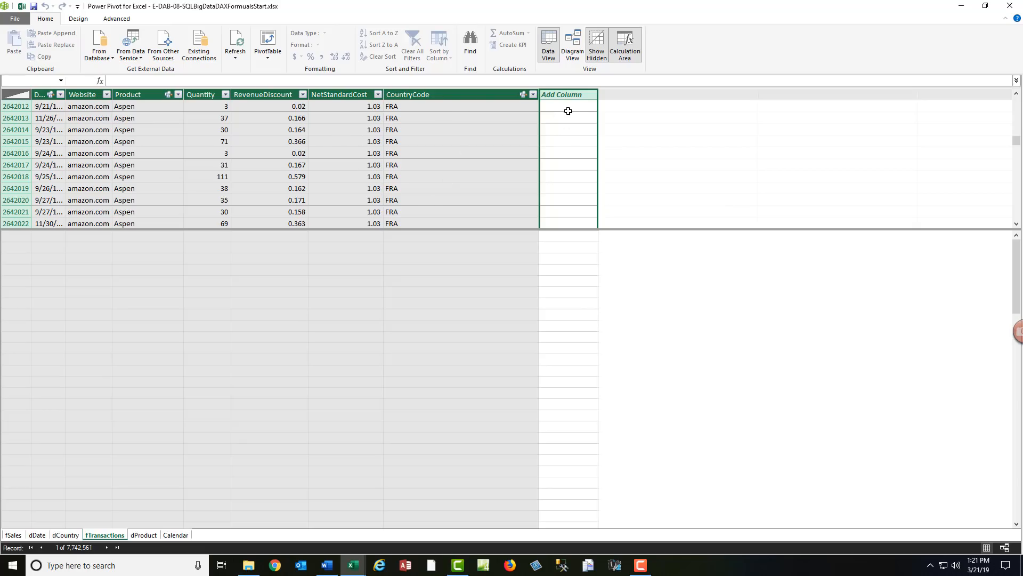
{"action": "left_click", "coordinate": [144, 535]}
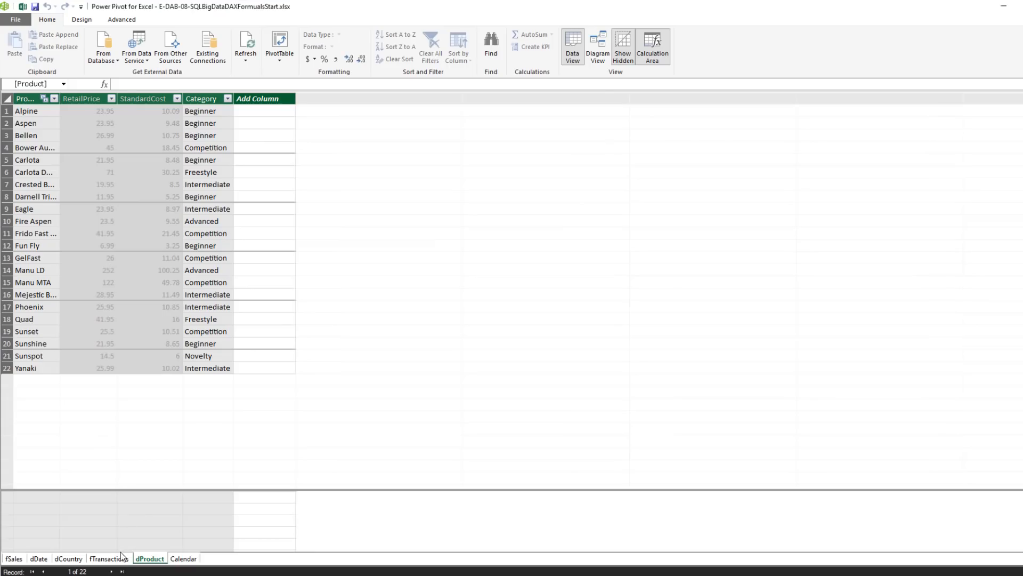
Add a new column named Line Revenue to the fTransactions table
{"action": "left_click", "coordinate": [121, 558]}
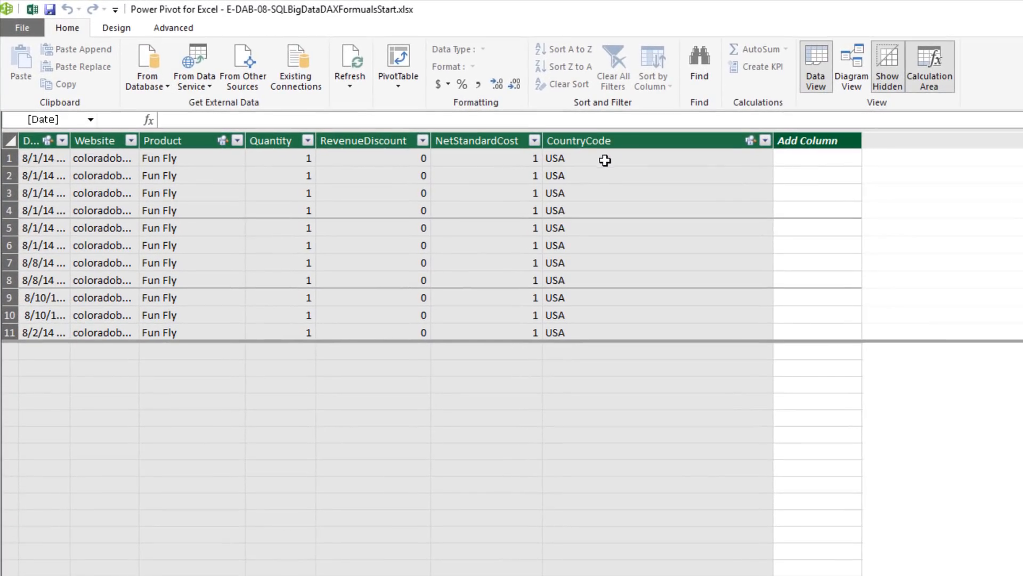
{"action": "left_click", "coordinate": [809, 141]}
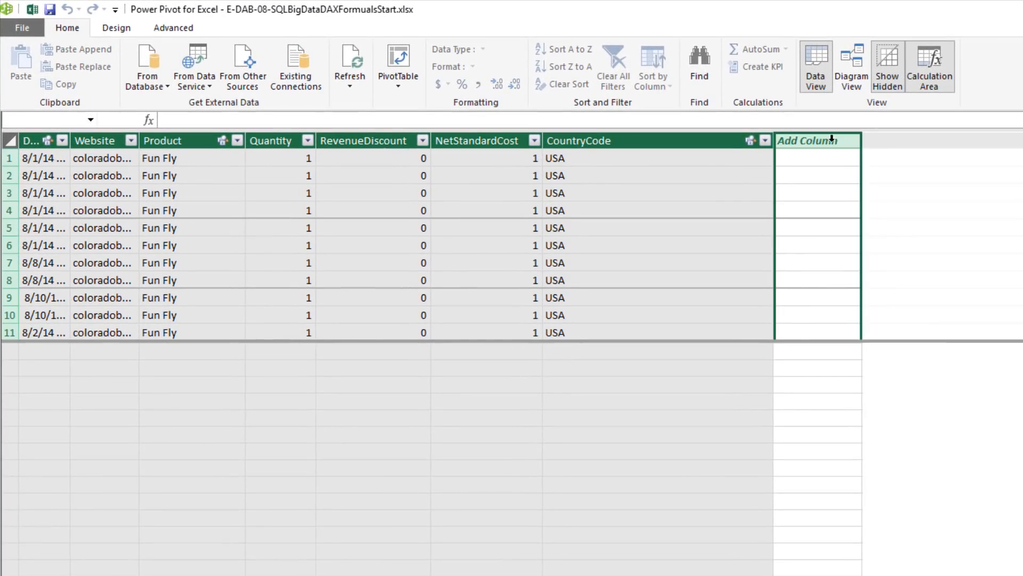
{"action": "double_click", "coordinate": [832, 139]}
{"action": "type", "text": "Line Reven"}
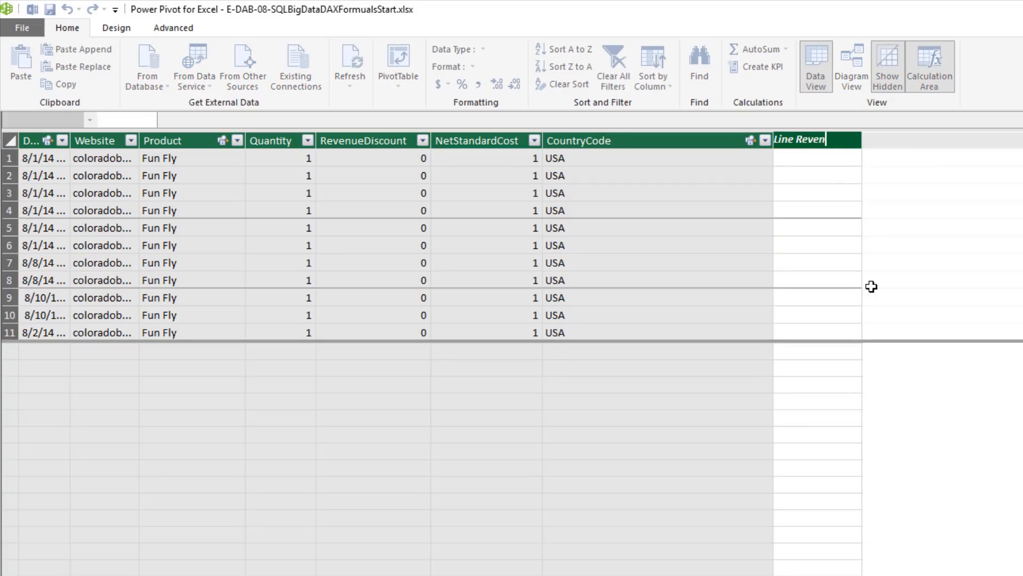
{"action": "type", "text": "ue"}
{"action": "key", "text": "Return"}
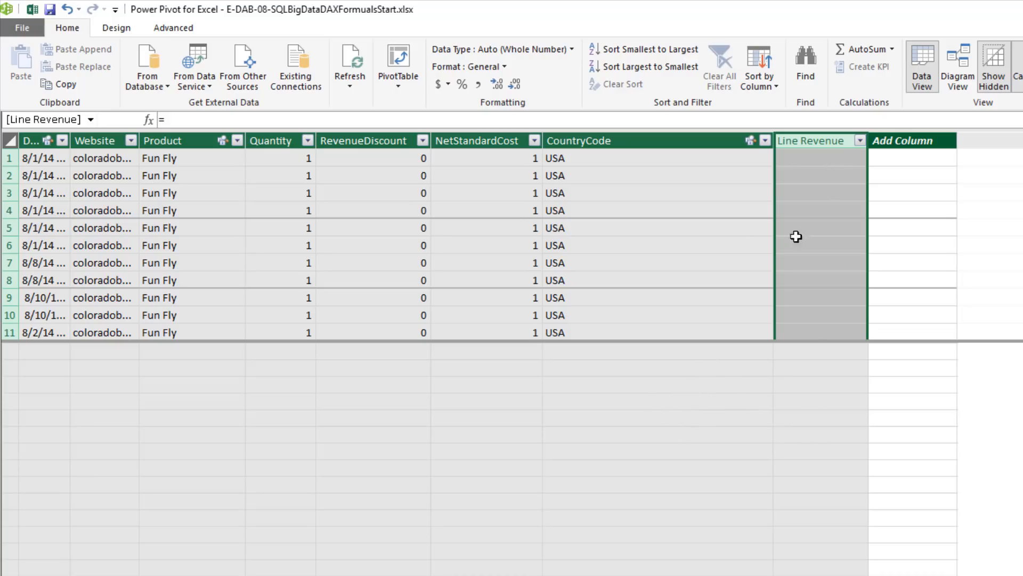
Give the Line Revenue column the formula =RELATED(dProduct[RetailPrice]) to look up each product's retail price
{"action": "left_click", "coordinate": [194, 118]}
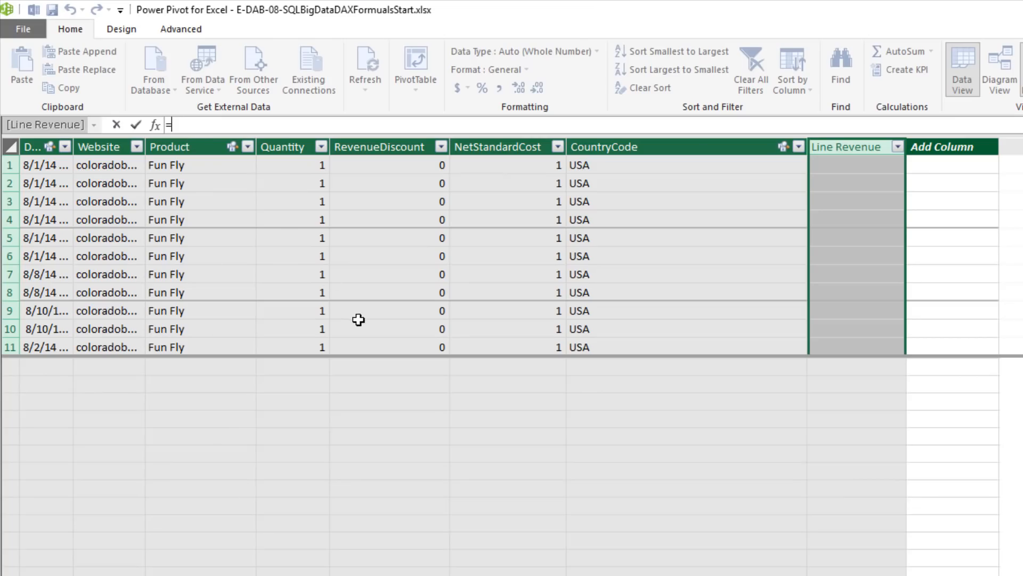
{"action": "type", "text": "rel"}
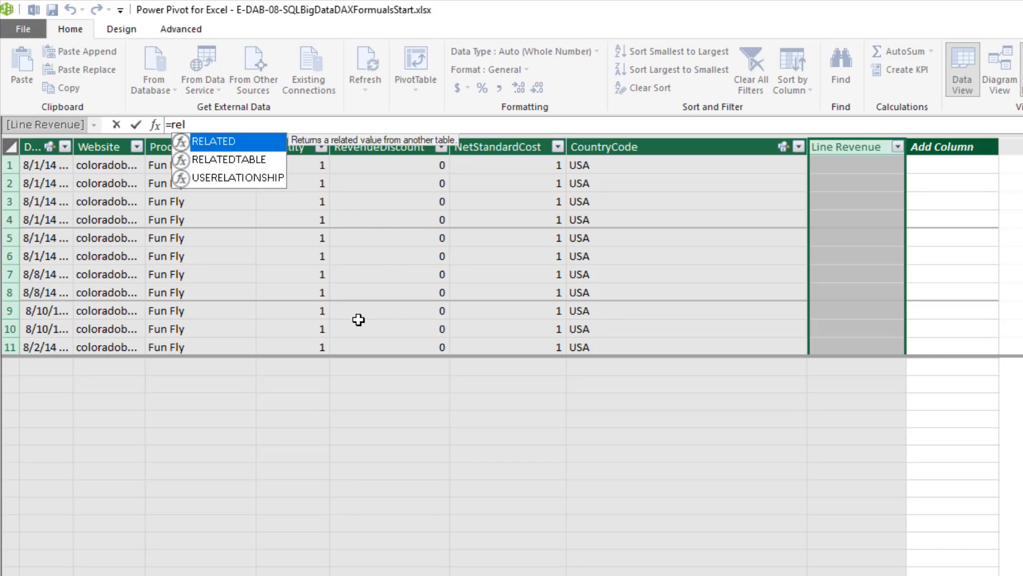
{"action": "key", "text": "Tab"}
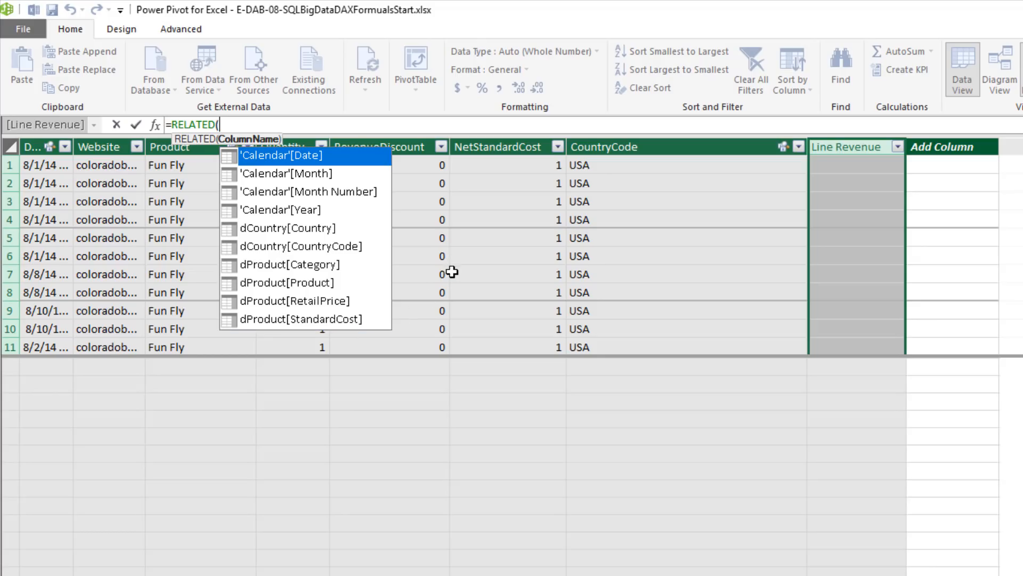
{"action": "key", "text": "Down"}
{"action": "key", "text": "Down"}
{"action": "key", "text": "Down"}
{"action": "key", "text": "Down"}
{"action": "key", "text": "Down"}
{"action": "key", "text": "Down"}
{"action": "key", "text": "Down"}
{"action": "key", "text": "Down"}
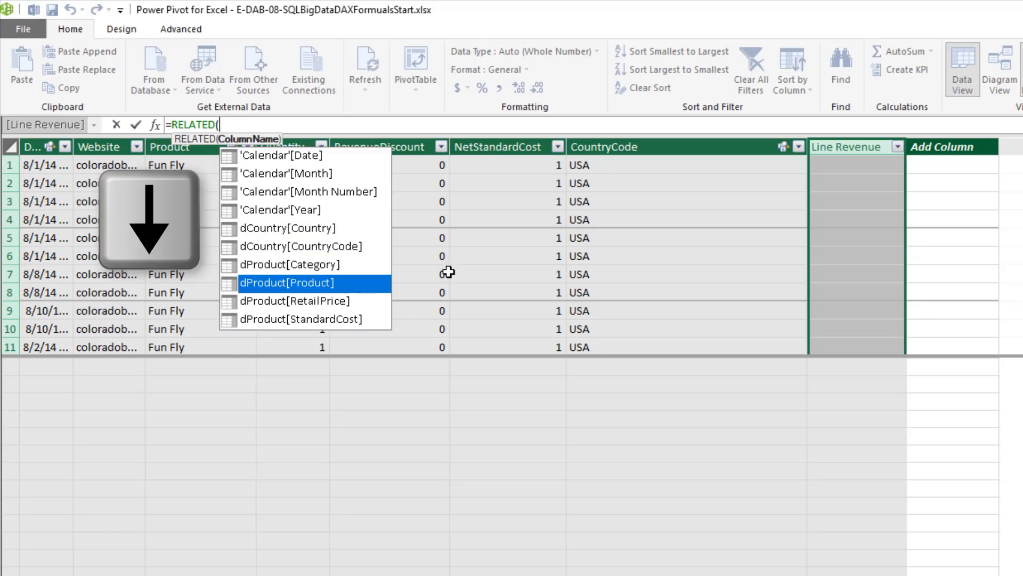
{"action": "key", "text": "Tab"}
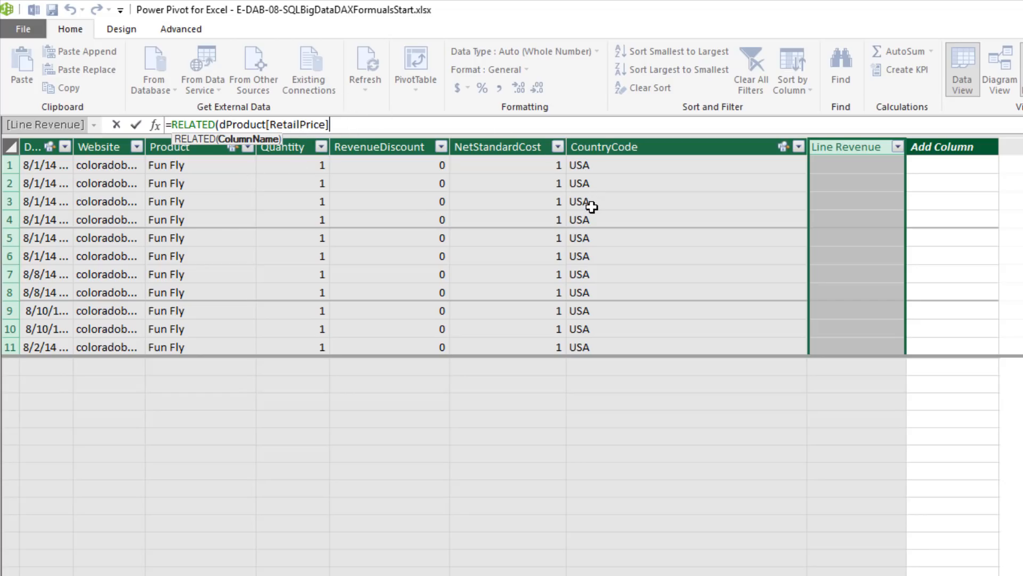
{"action": "type", "text": ")"}
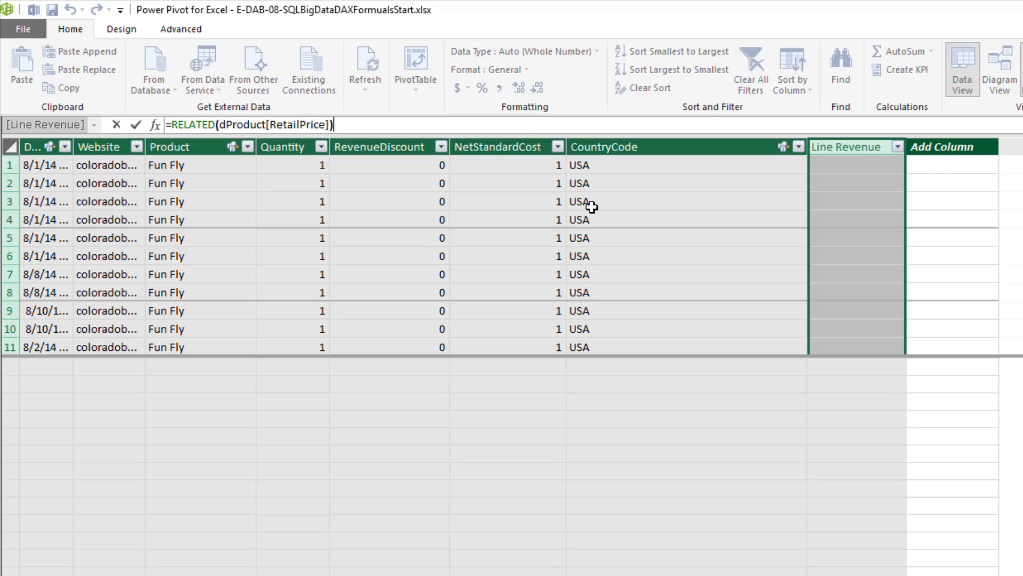
{"action": "key", "text": "Return"}
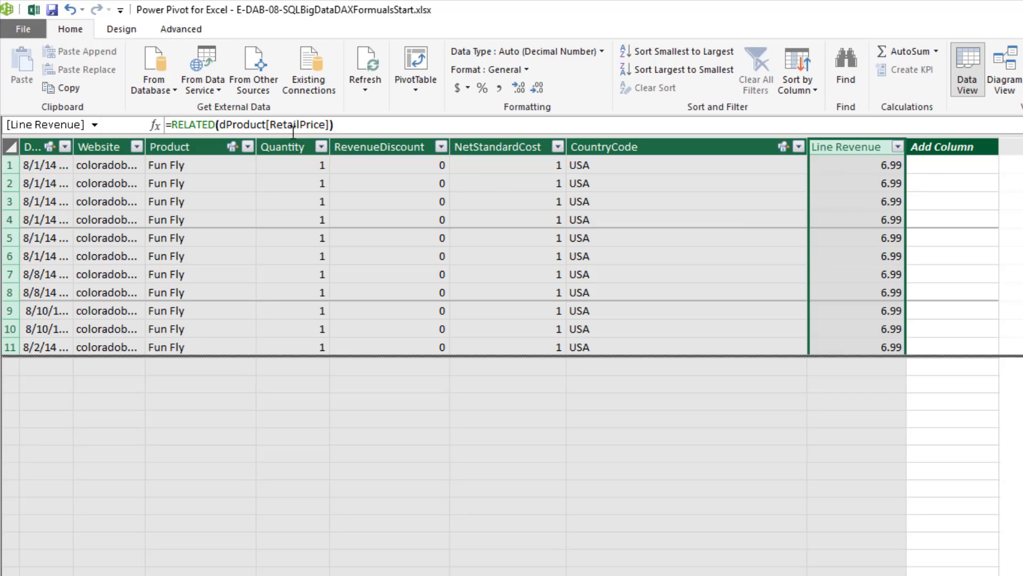
Extend the Line Revenue formula to multiply the related retail price by fTransactions[Quantity]
{"action": "left_click_drag", "start_coordinate": [1022, 160], "coordinate": [1022, 245]}
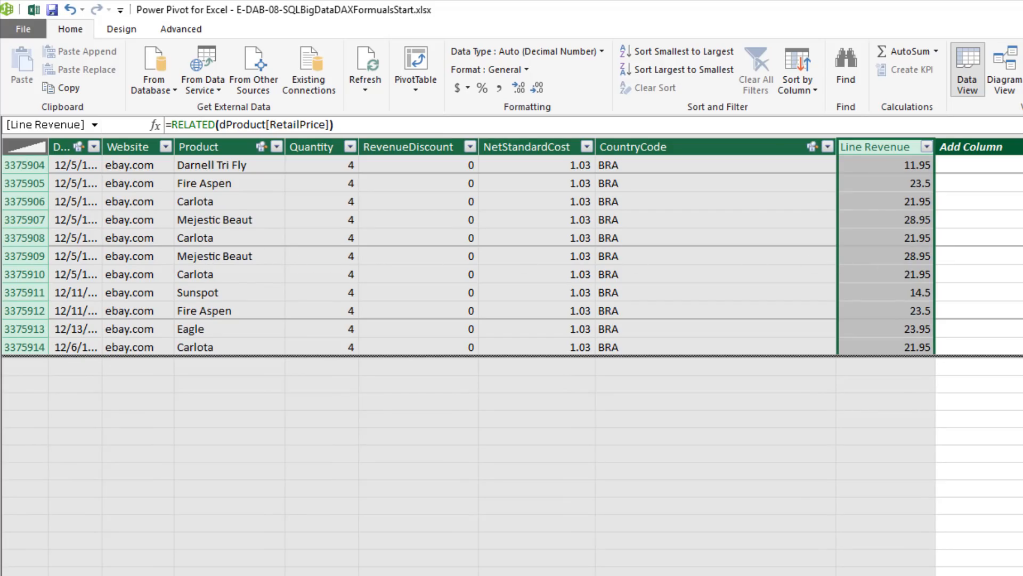
{"action": "left_click_drag", "start_coordinate": [1022, 245], "coordinate": [1022, 160]}
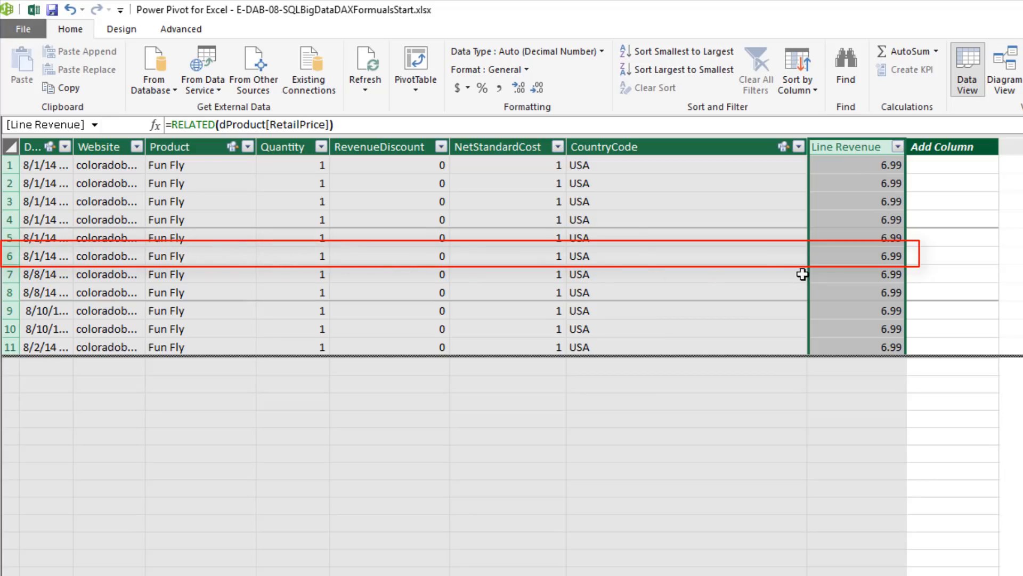
{"action": "left_click", "coordinate": [341, 124]}
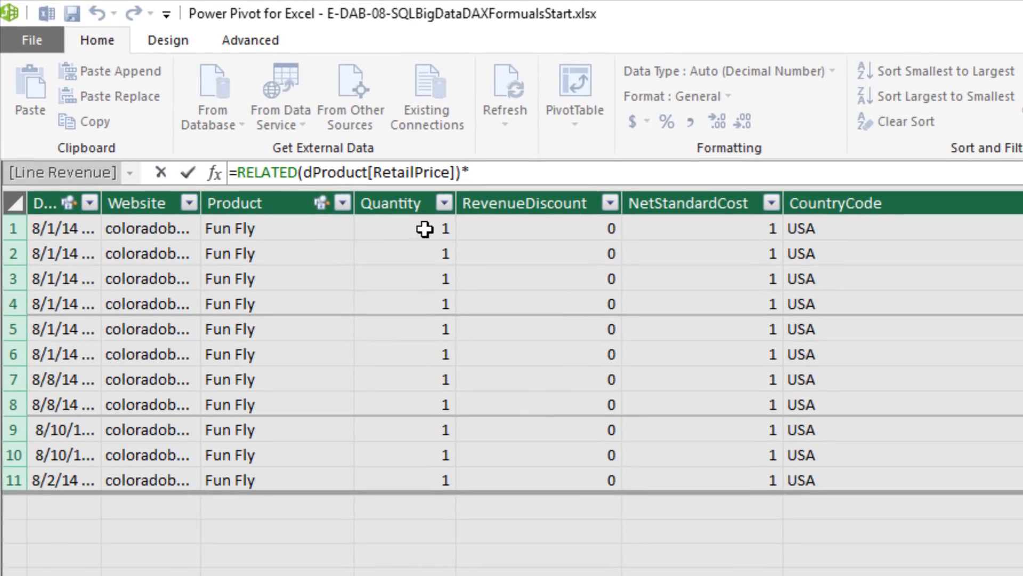
{"action": "left_click", "coordinate": [405, 201]}
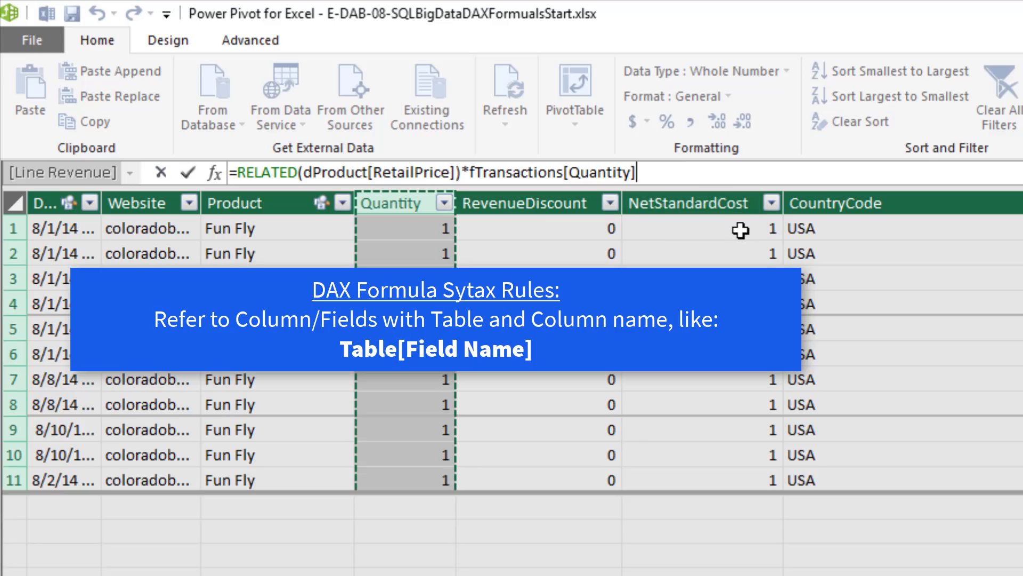
{"action": "key", "text": "Return"}
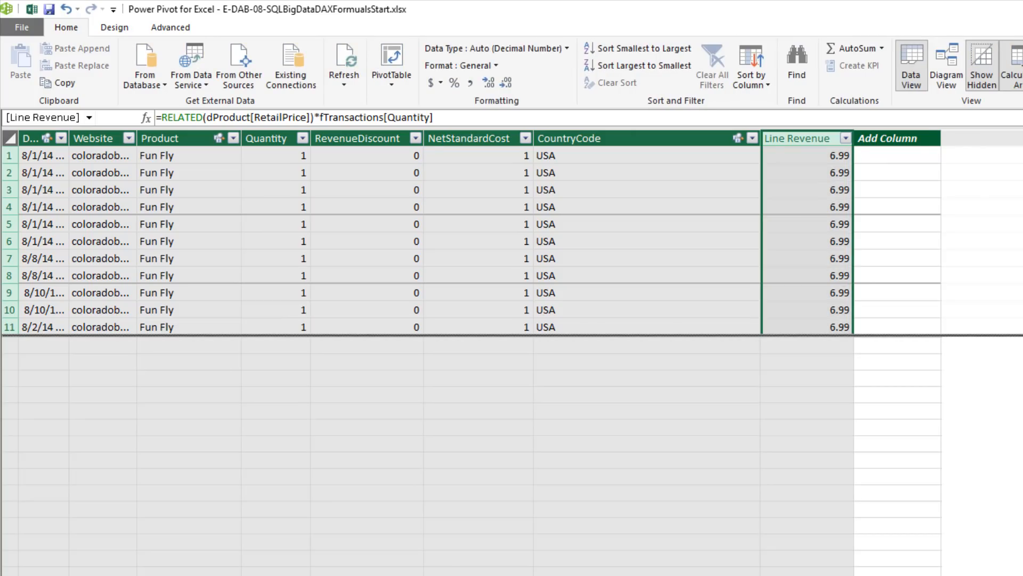
Extend the Line Revenue formula with the discount factor *(1-fTransactions[RevenueDiscount])
{"action": "left_click_drag", "start_coordinate": [1022, 152], "coordinate": [1022, 211]}
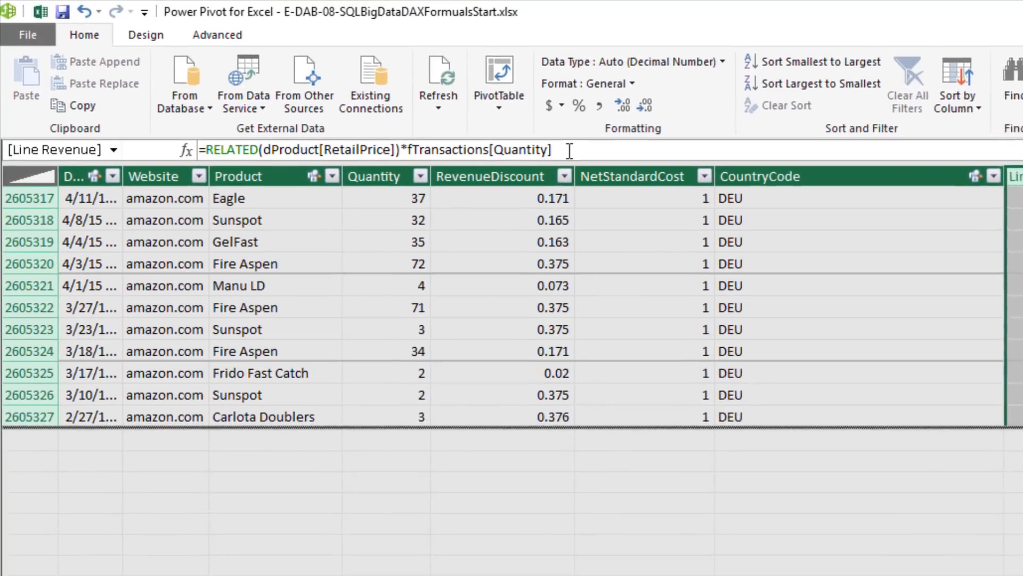
{"action": "left_click", "coordinate": [570, 151]}
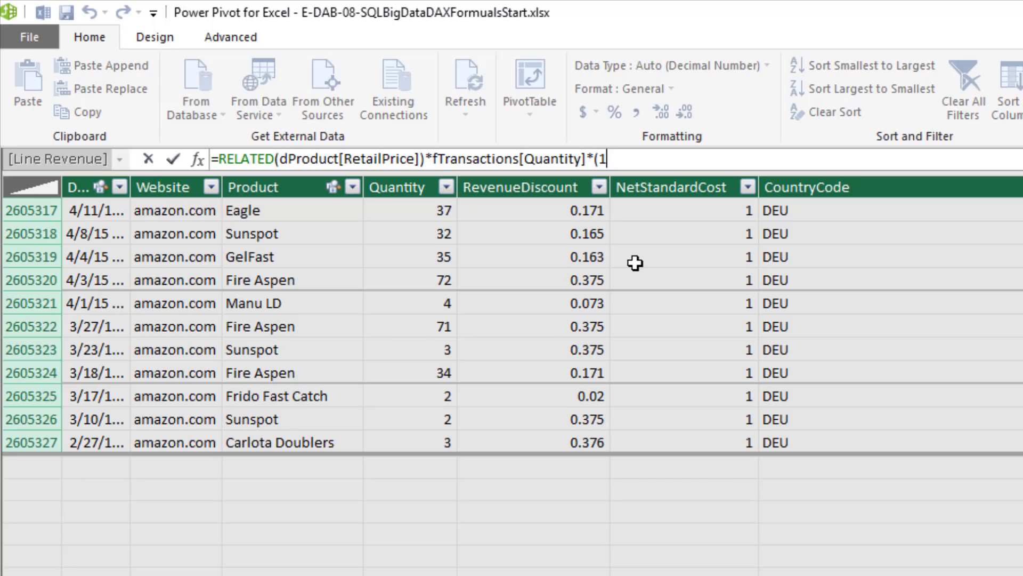
{"action": "left_click", "coordinate": [528, 187]}
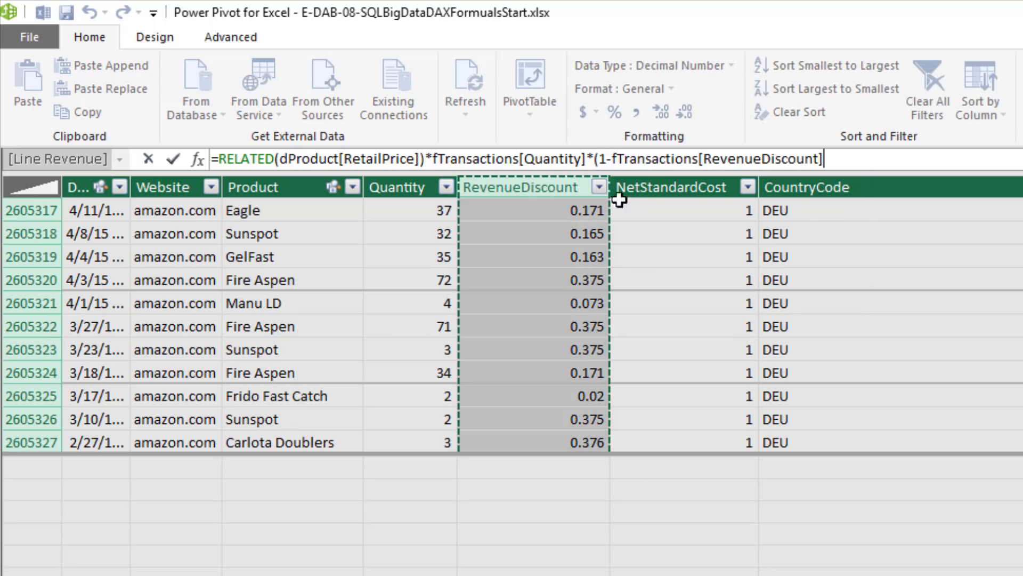
{"action": "type", "text": ")"}
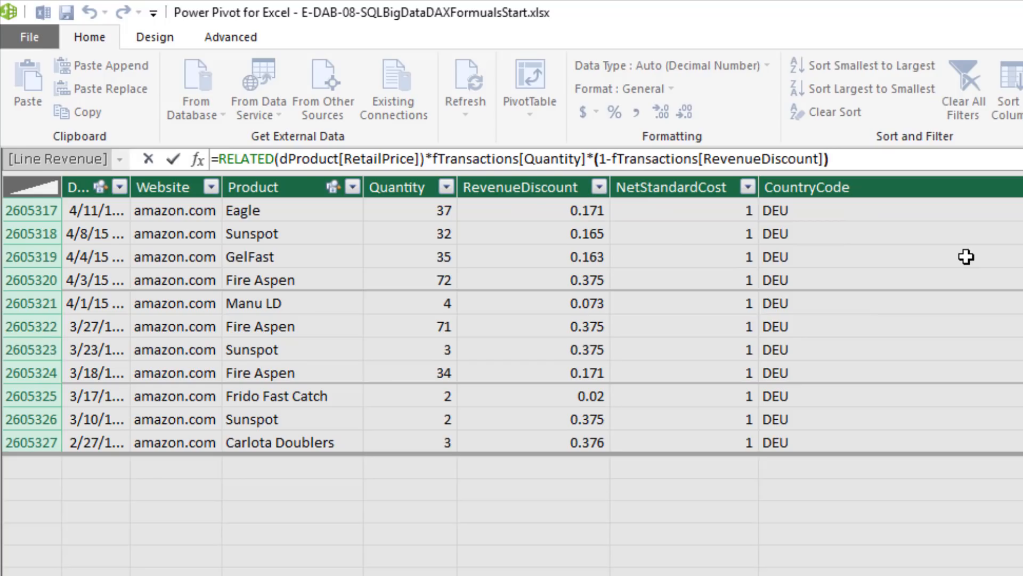
{"action": "key", "text": "Return"}
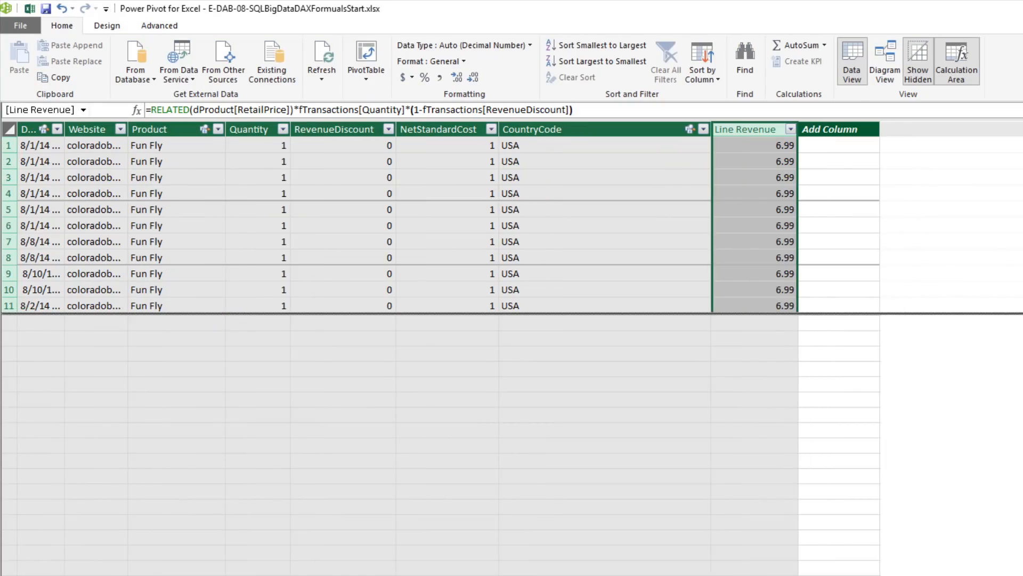
Wrap the Line Revenue formula in ROUND with 2 digits so that each line amount is rounded to cents
{"action": "left_click_drag", "start_coordinate": [1022, 139], "coordinate": [1022, 207]}
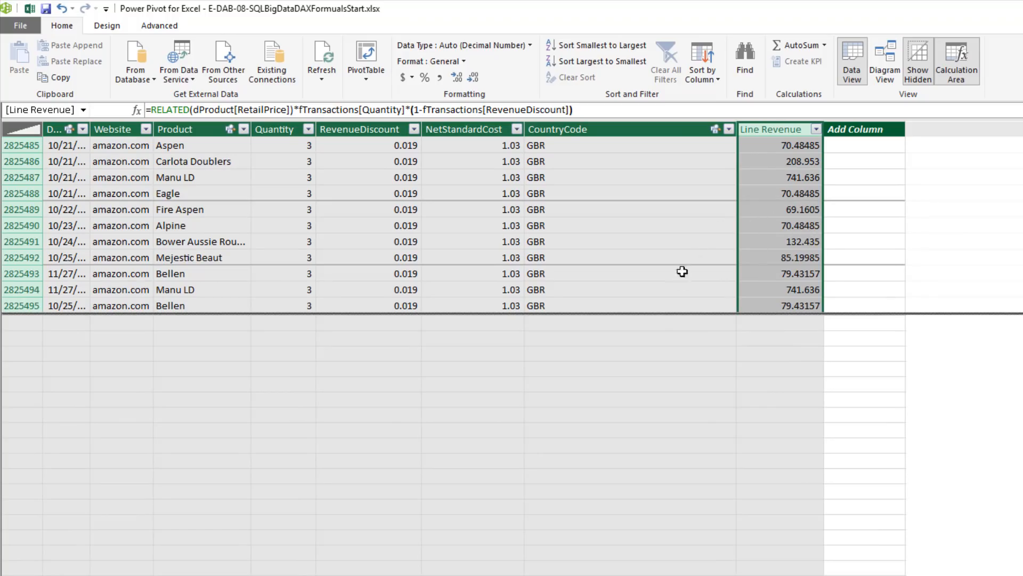
{"action": "left_click", "coordinate": [152, 110]}
{"action": "type", "text": "round"}
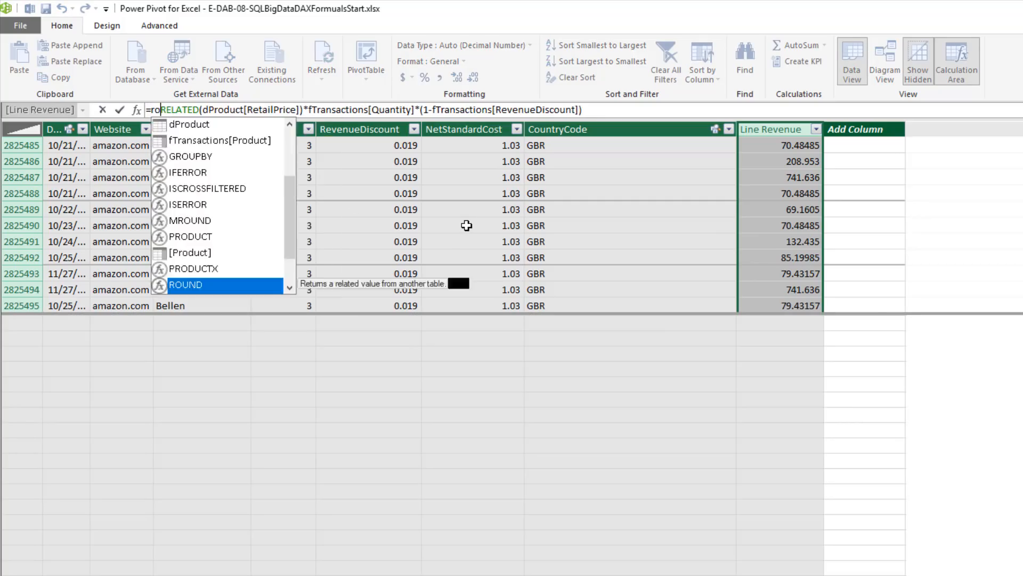
{"action": "key", "text": "Tab"}
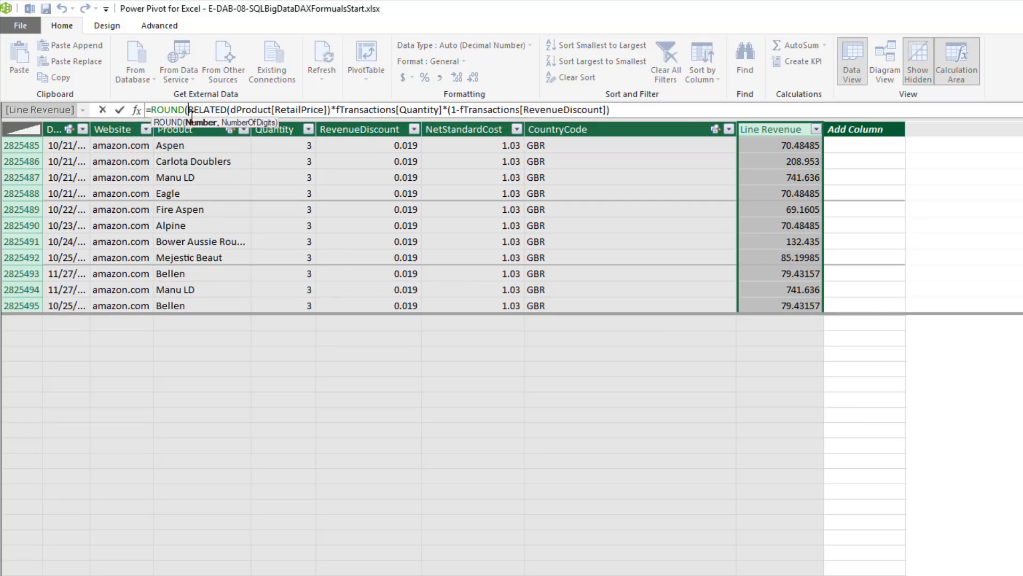
{"action": "left_click", "coordinate": [638, 108]}
{"action": "type", "text": ",2)"}
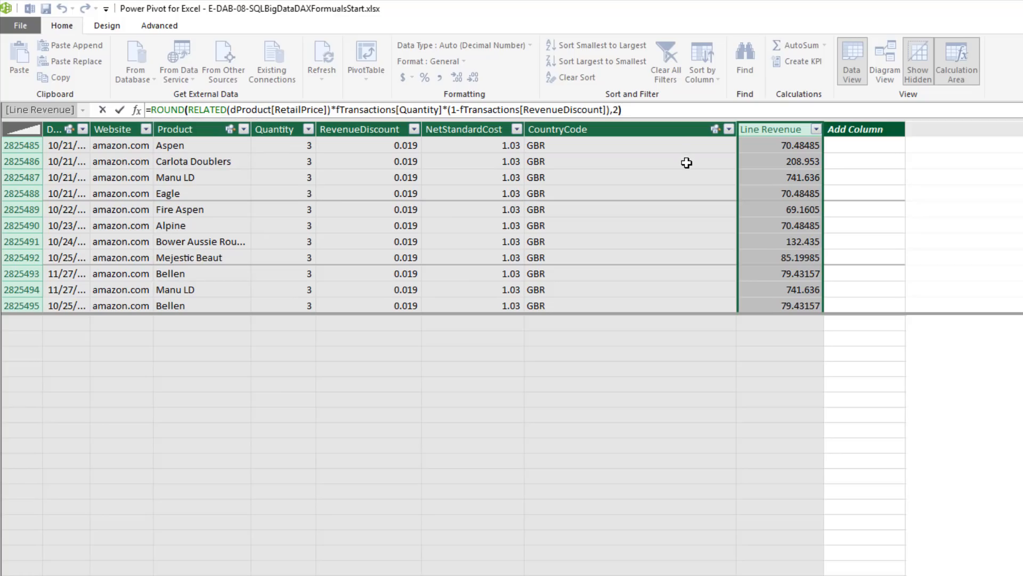
{"action": "key", "text": "Return"}
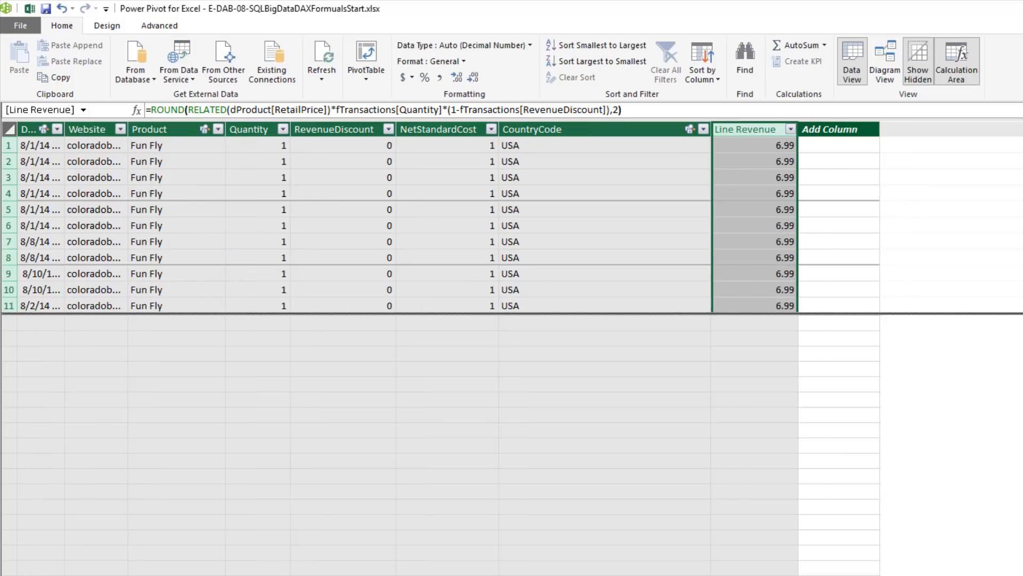
{"action": "left_click_drag", "start_coordinate": [1022, 139], "coordinate": [1022, 214]}
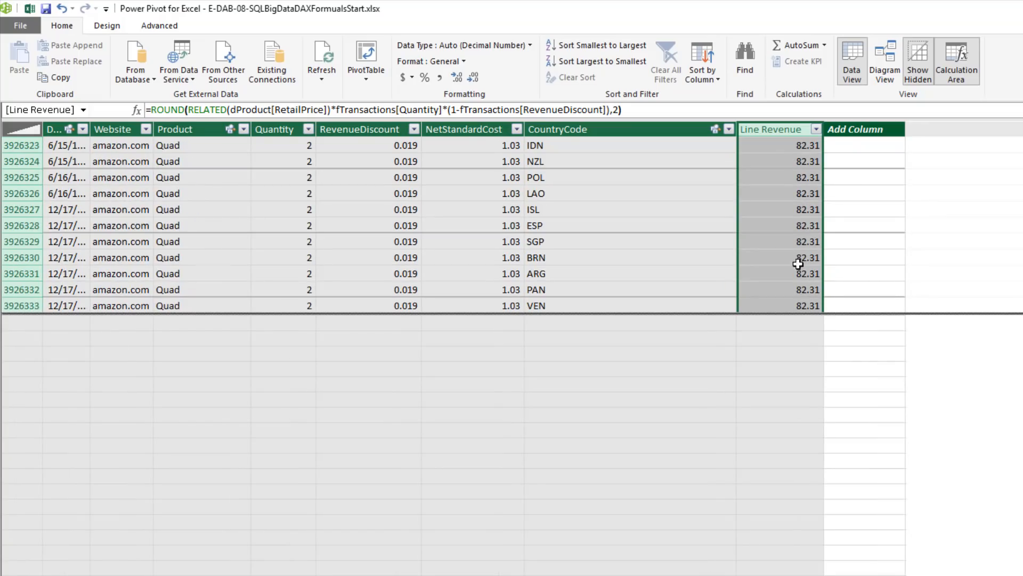
{"action": "key", "text": "ctrl+Home"}
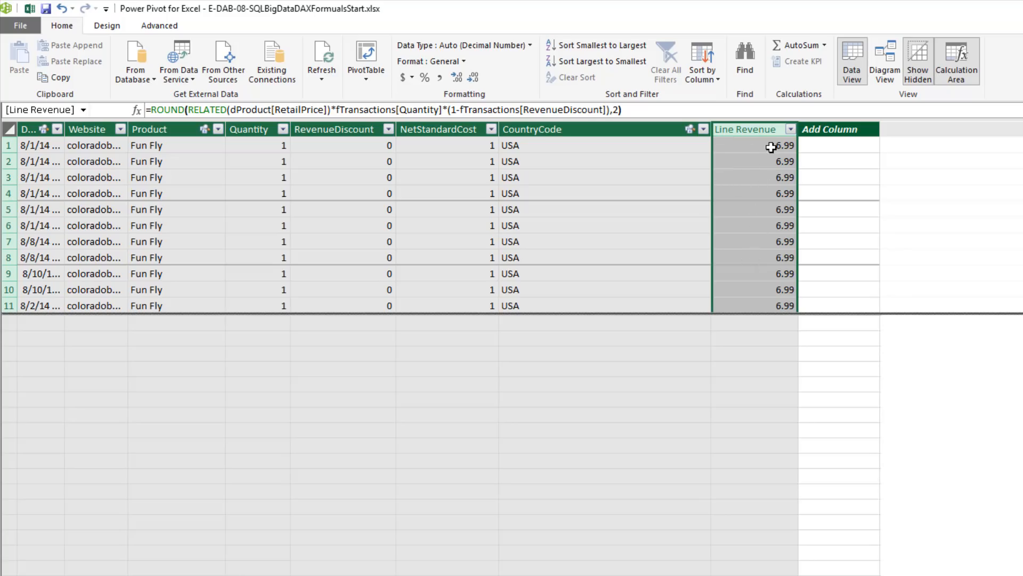
Create the measure TotalRevenue:=SUM(fTransactions[Line Revenue]) in the calculation area beneath the CountryCode column
{"action": "left_click", "coordinate": [583, 355]}
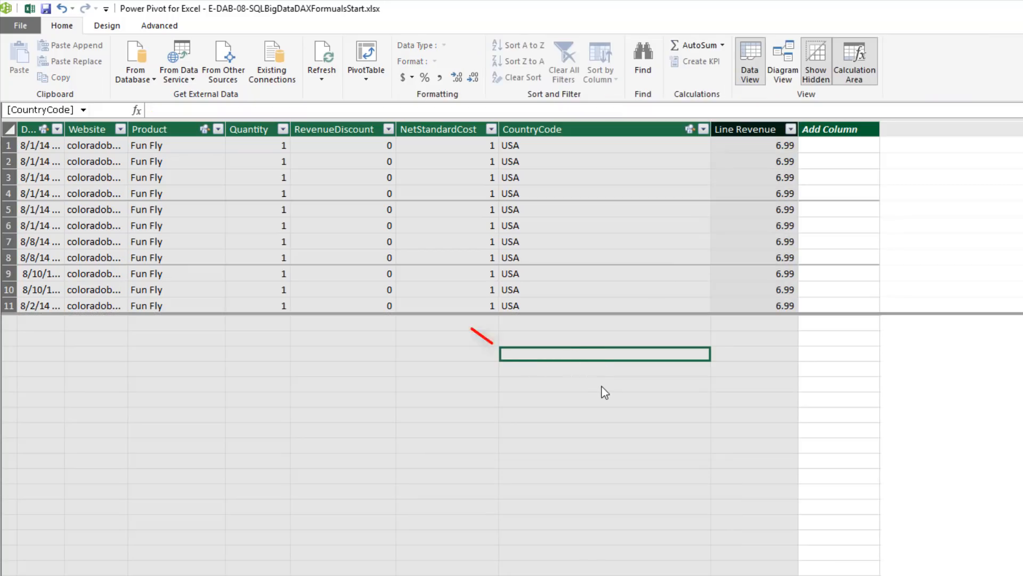
{"action": "type", "text": "To"}
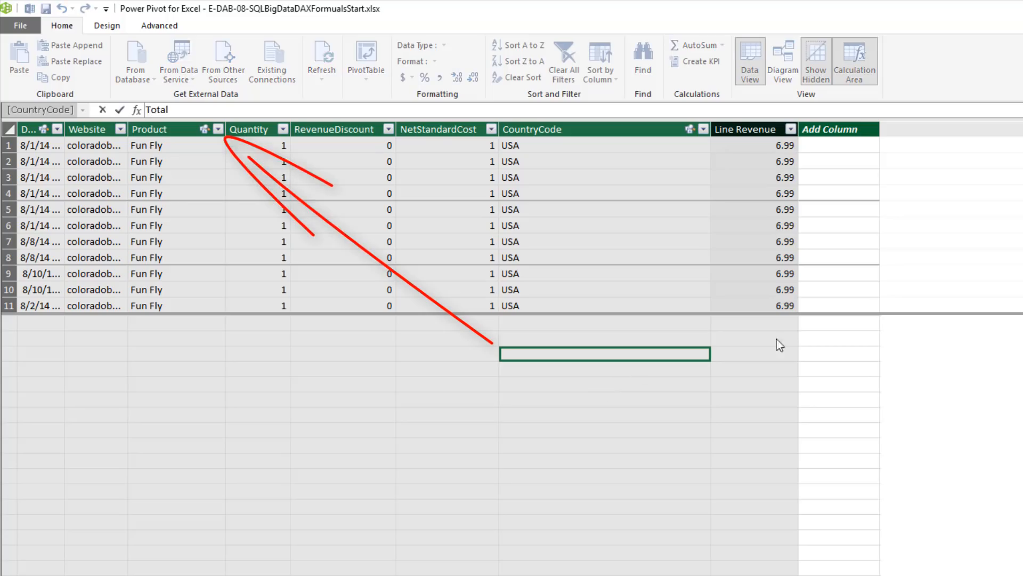
{"action": "type", "text": "tal"}
{"action": "type", "text": "Revenue:="}
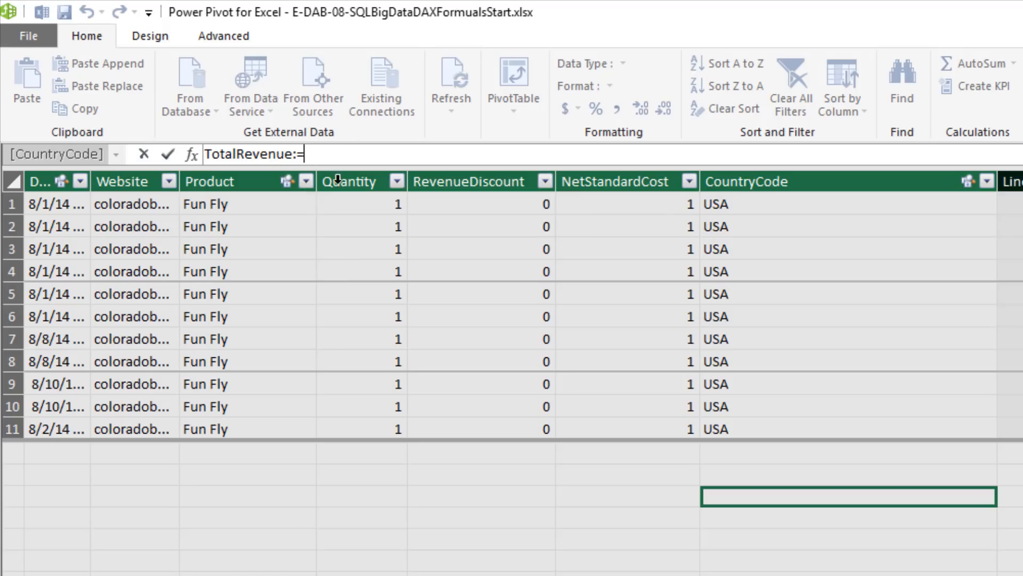
{"action": "type", "text": "um"}
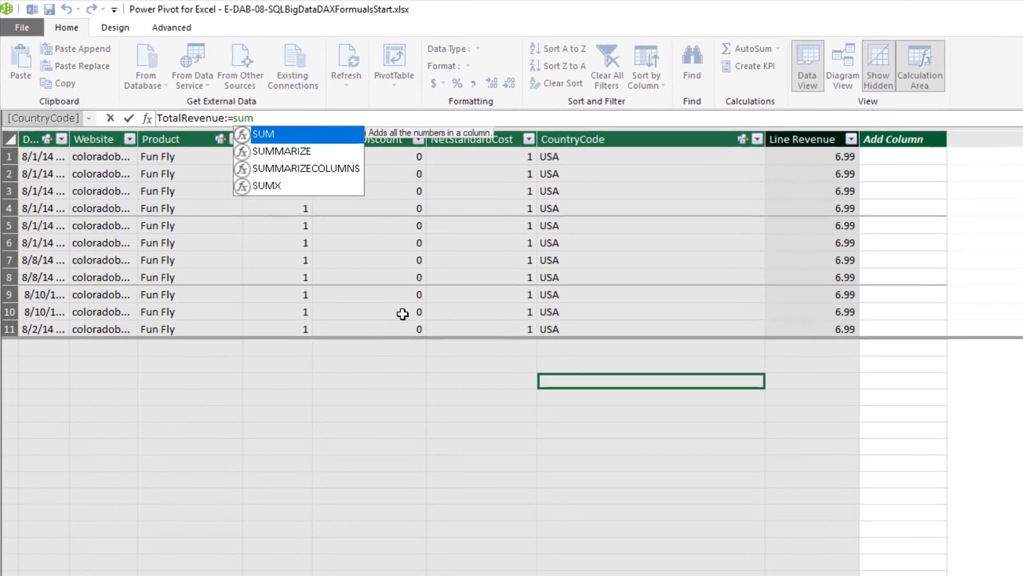
{"action": "key", "text": "Tab"}
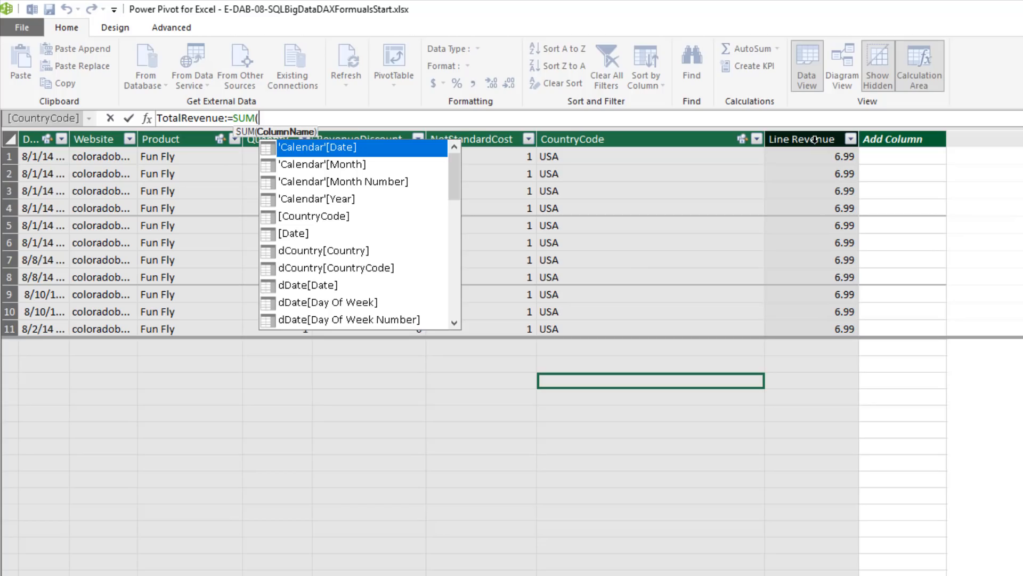
{"action": "left_click", "coordinate": [814, 140]}
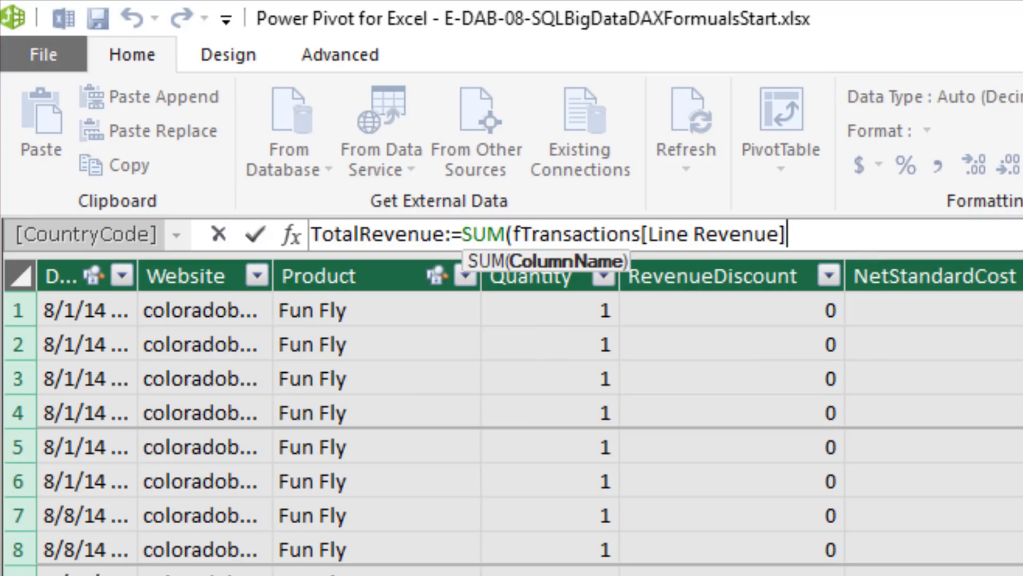
{"action": "type", "text": ")"}
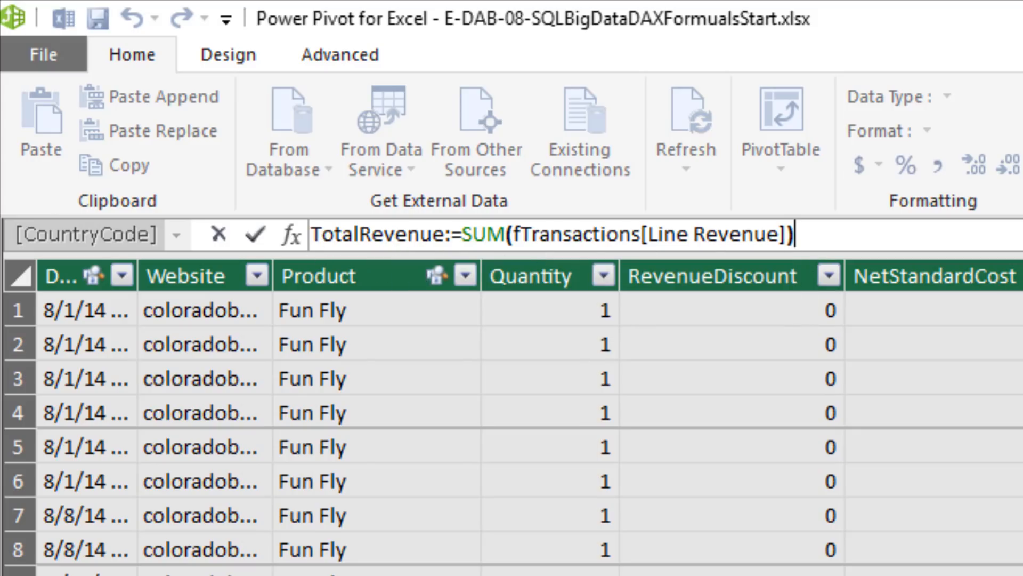
{"action": "key", "text": "Return"}
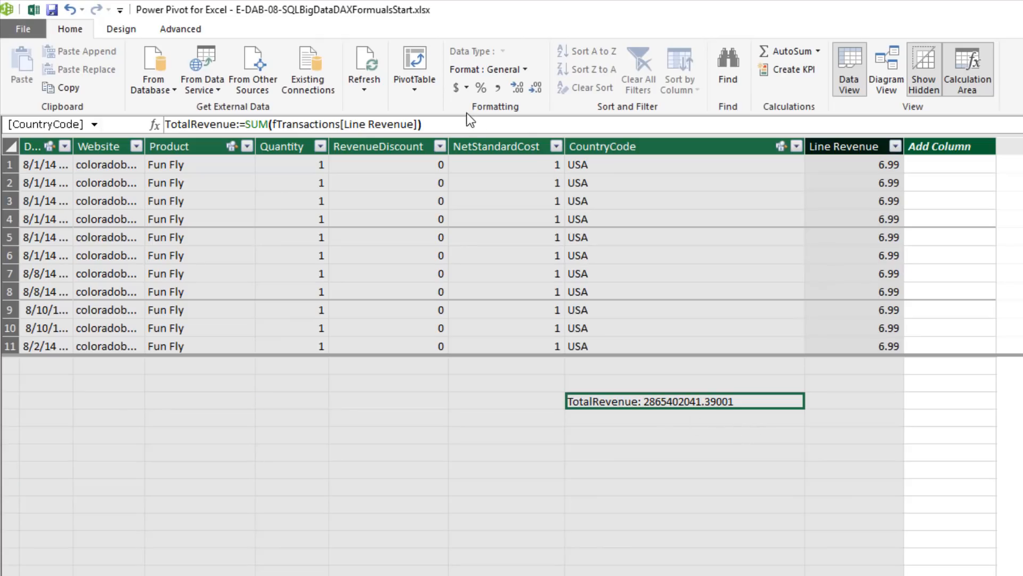
Format the TotalRevenue measure as currency with the $ English (United States) option
{"action": "left_click", "coordinate": [467, 88]}
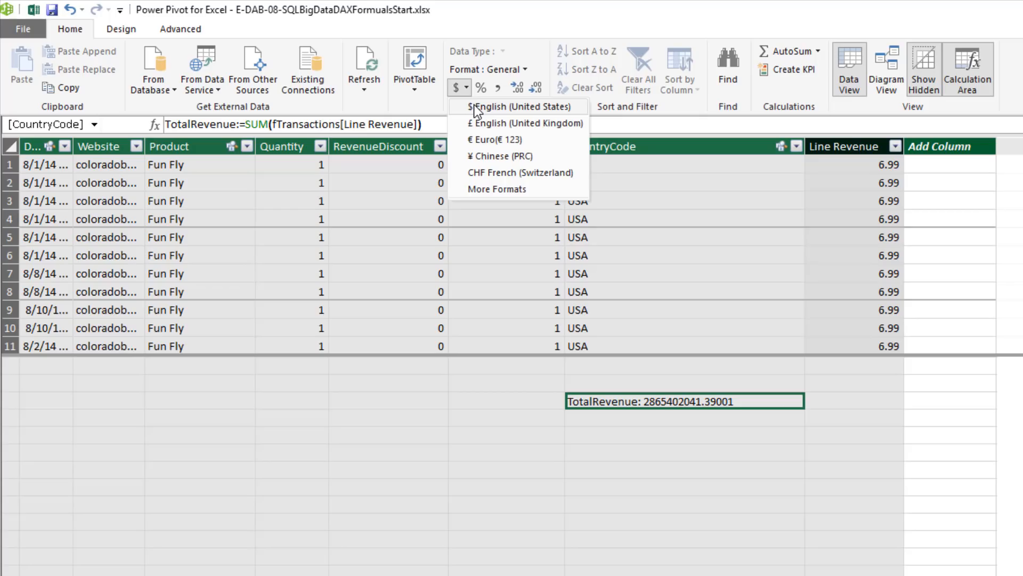
{"action": "left_click", "coordinate": [509, 107]}
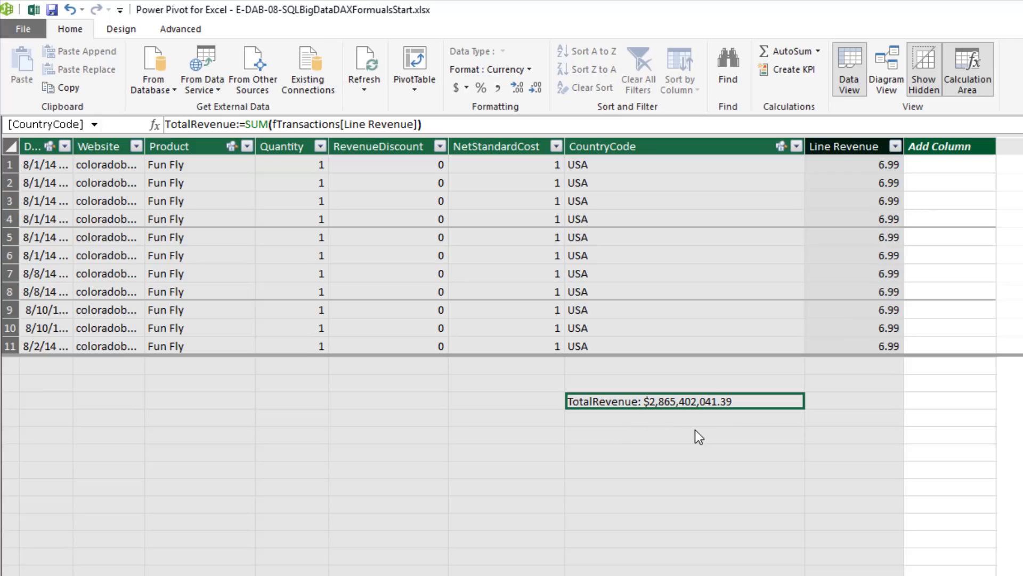
{"action": "left_click", "coordinate": [622, 419]}
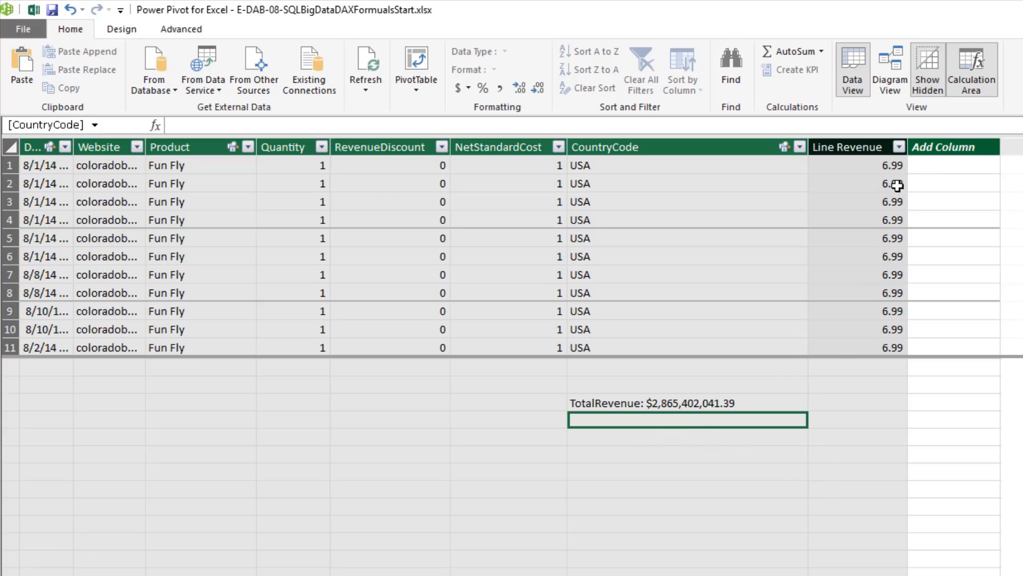
Copy the Line Revenue formula from ROUND to its final parenthesis, without the equal sign, leaving the column as it is
{"action": "left_click", "coordinate": [863, 166]}
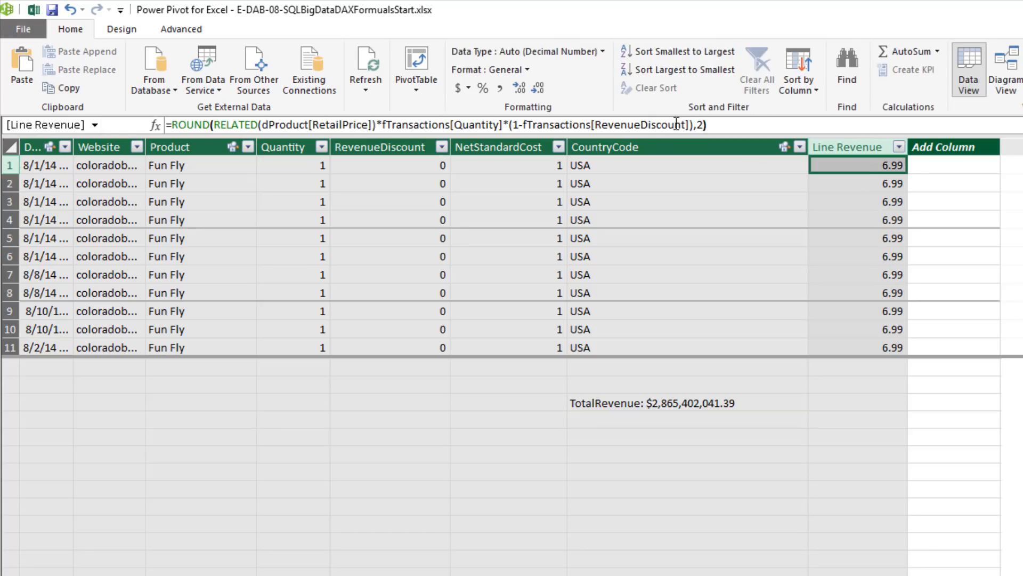
{"action": "left_click_drag", "start_coordinate": [726, 125], "coordinate": [172, 122]}
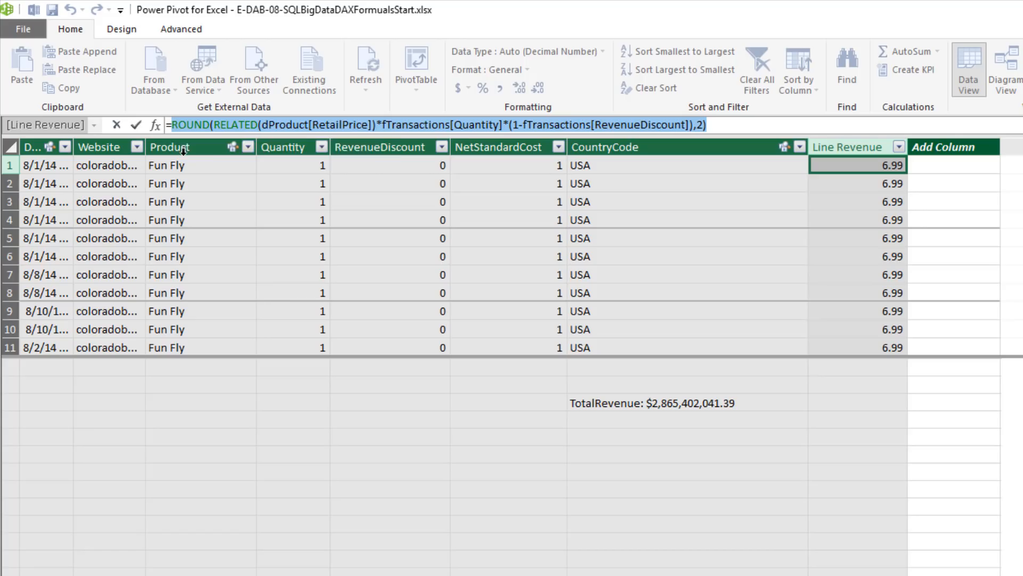
{"action": "key", "text": "ctrl+c"}
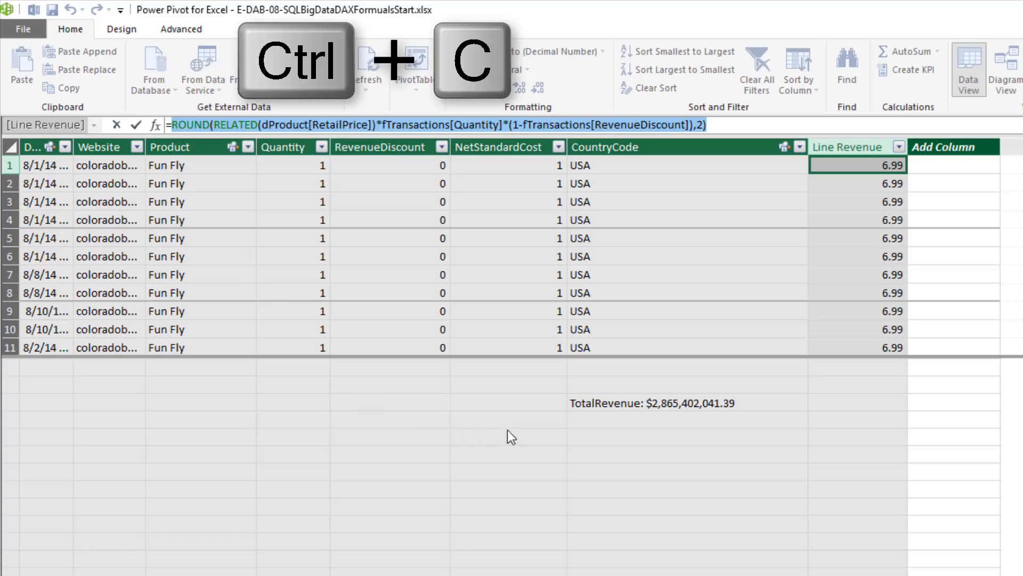
{"action": "key", "text": "Escape"}
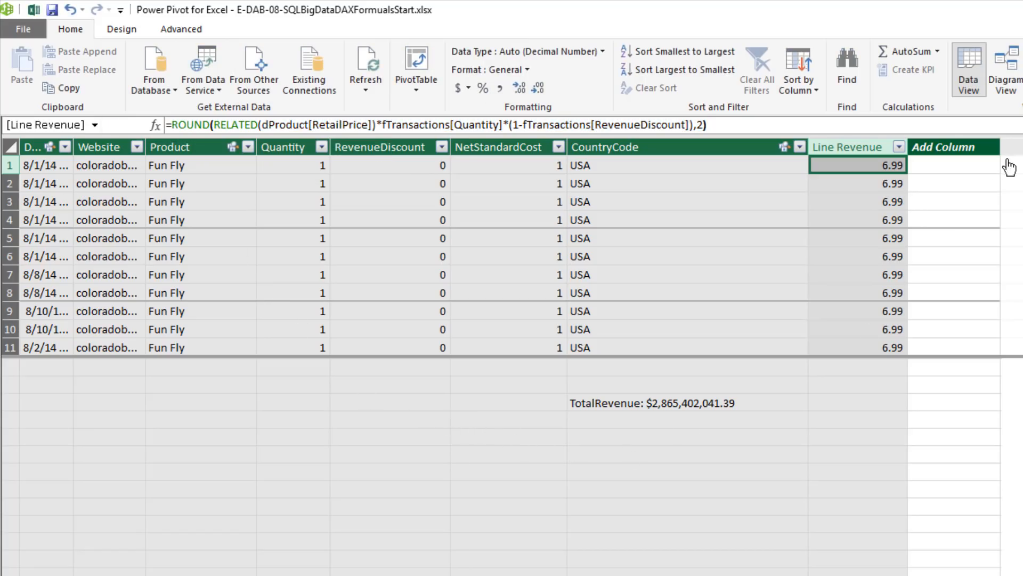
Create the measure Total Revenue SUMX directly below TotalRevenue, using SUMX over fTransactions with the copied ROUND expression
{"action": "left_click", "coordinate": [613, 408]}
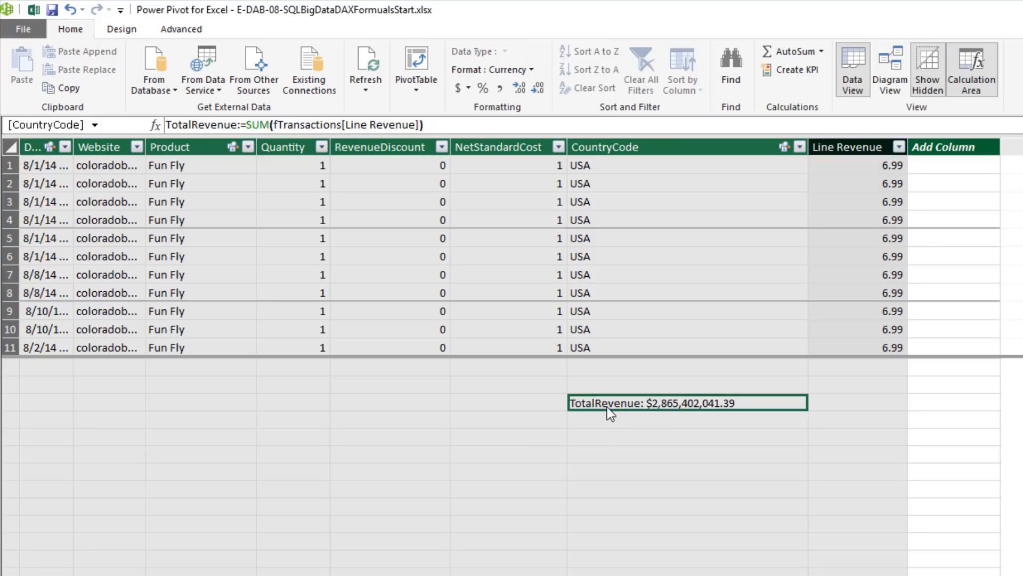
{"action": "key", "text": "Down"}
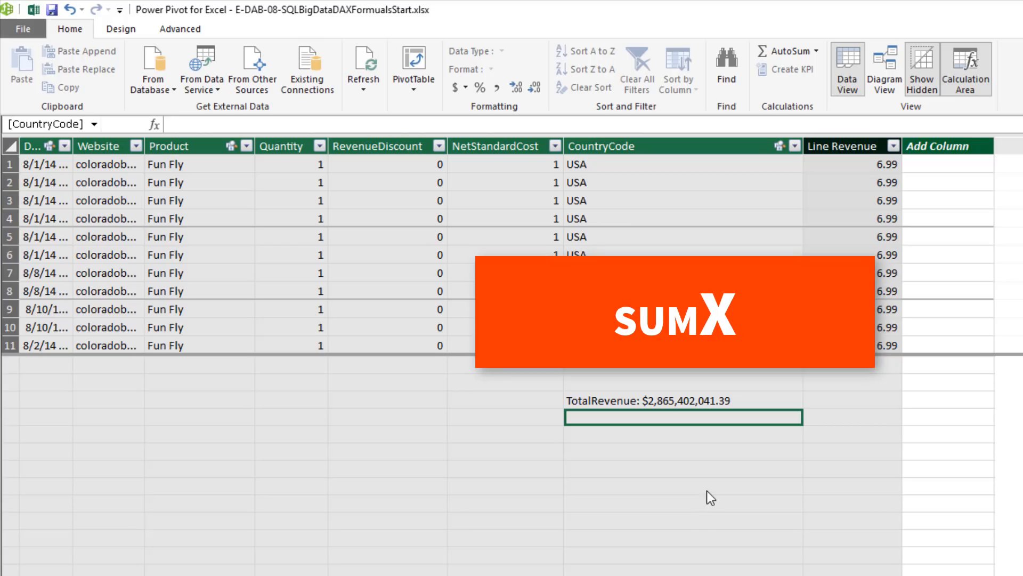
{"action": "type", "text": "To"}
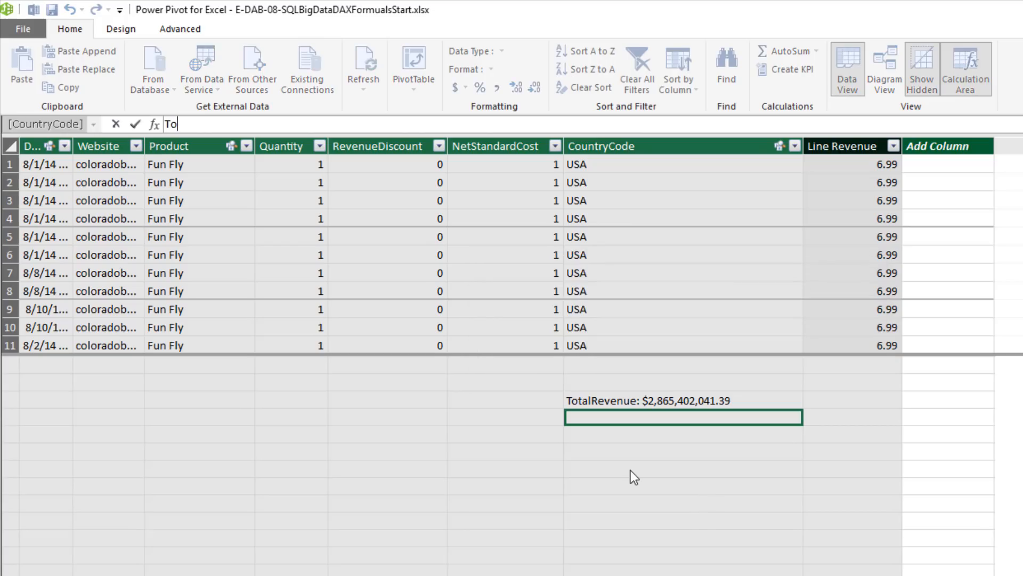
{"action": "type", "text": "tal Revenue SUMX:="}
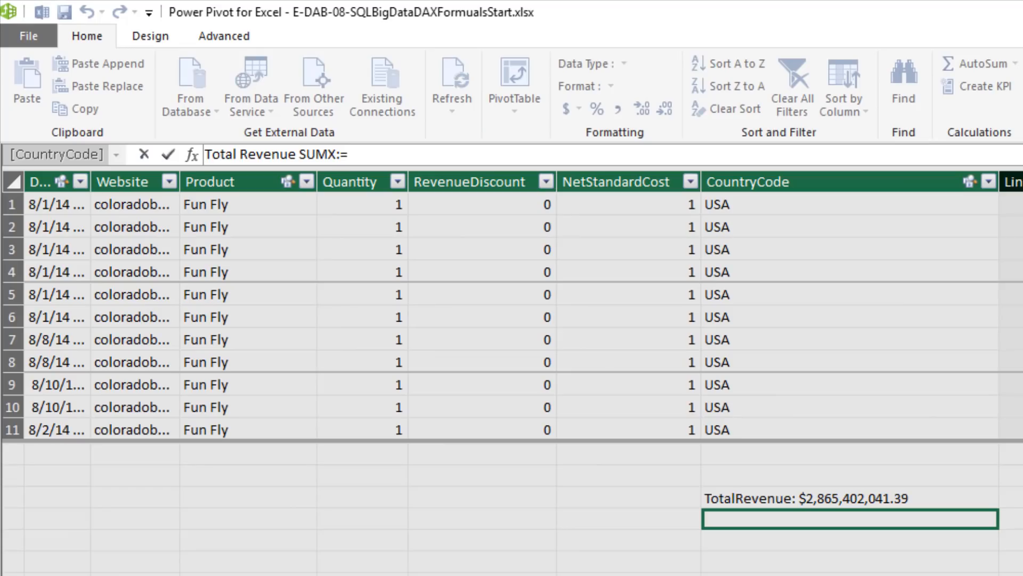
{"action": "type", "text": "sumx"}
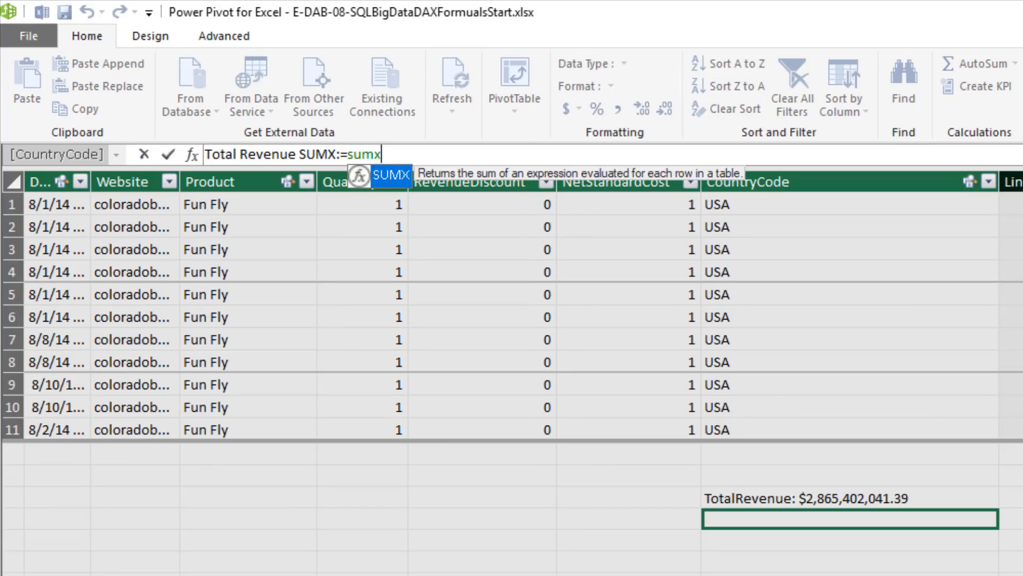
{"action": "key", "text": "Tab"}
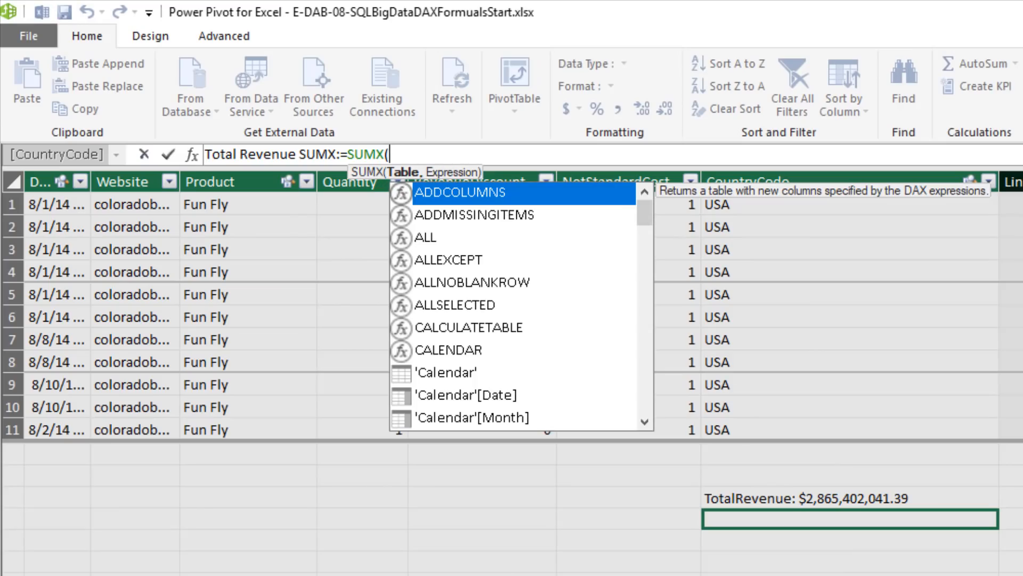
{"action": "type", "text": "ft"}
{"action": "key", "text": "Tab"}
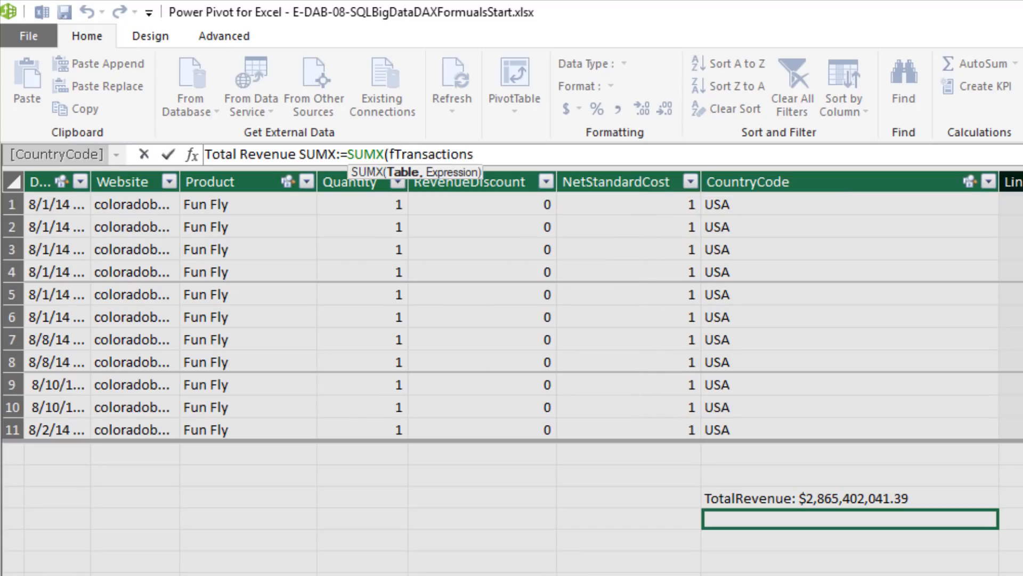
{"action": "type", "text": ","}
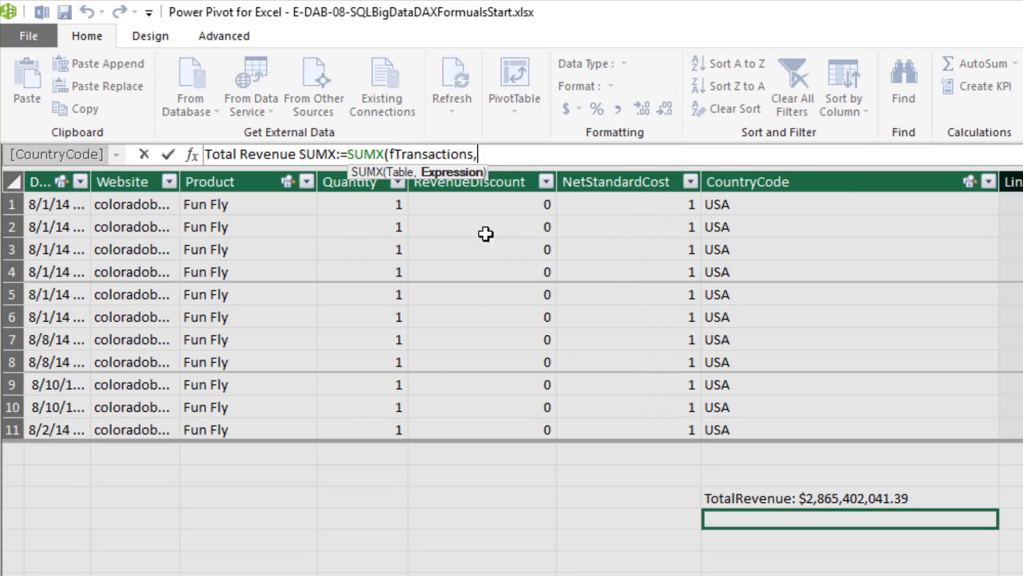
{"action": "key", "text": "ctrl+v"}
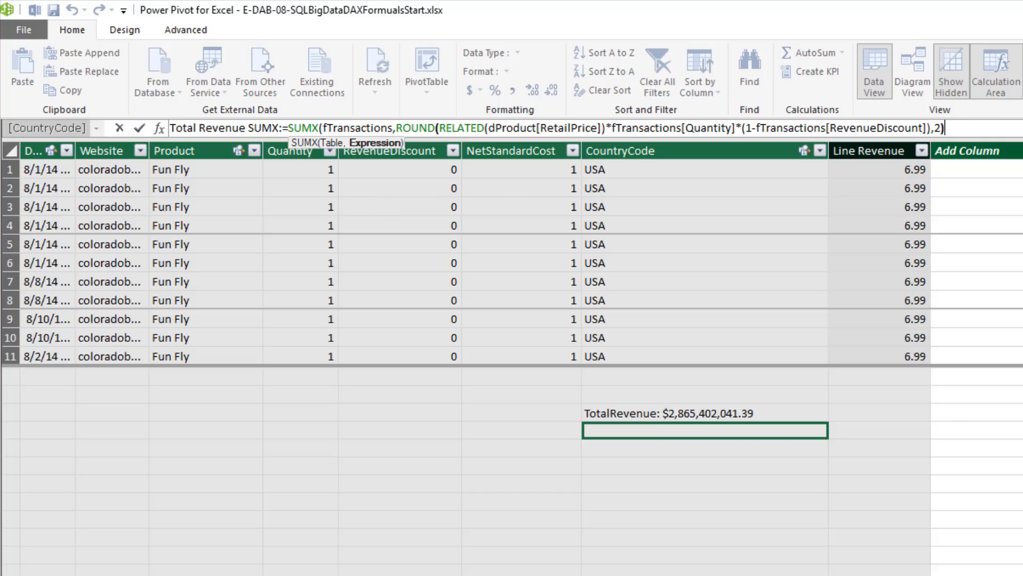
{"action": "type", "text": ")"}
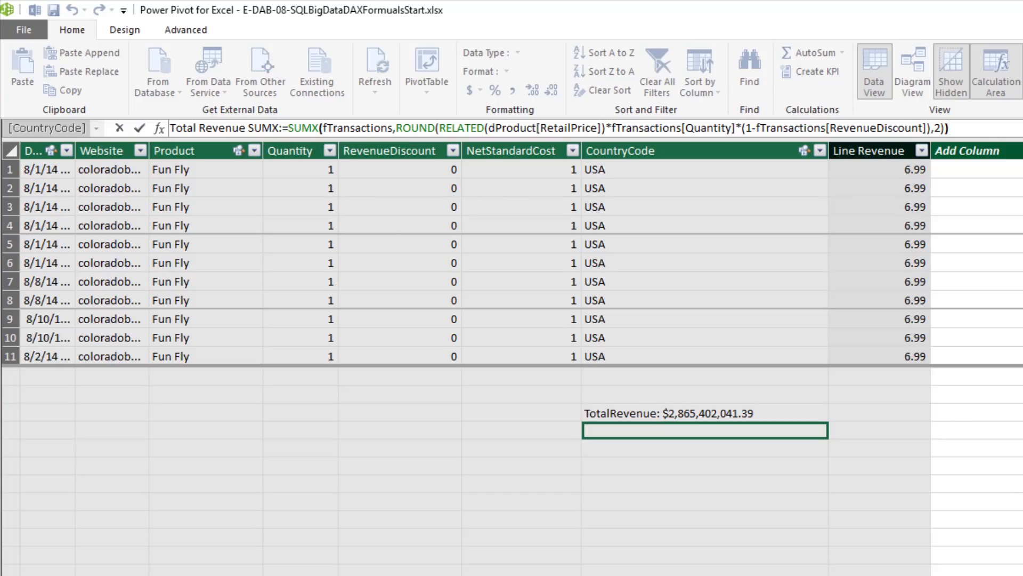
{"action": "key", "text": "Return"}
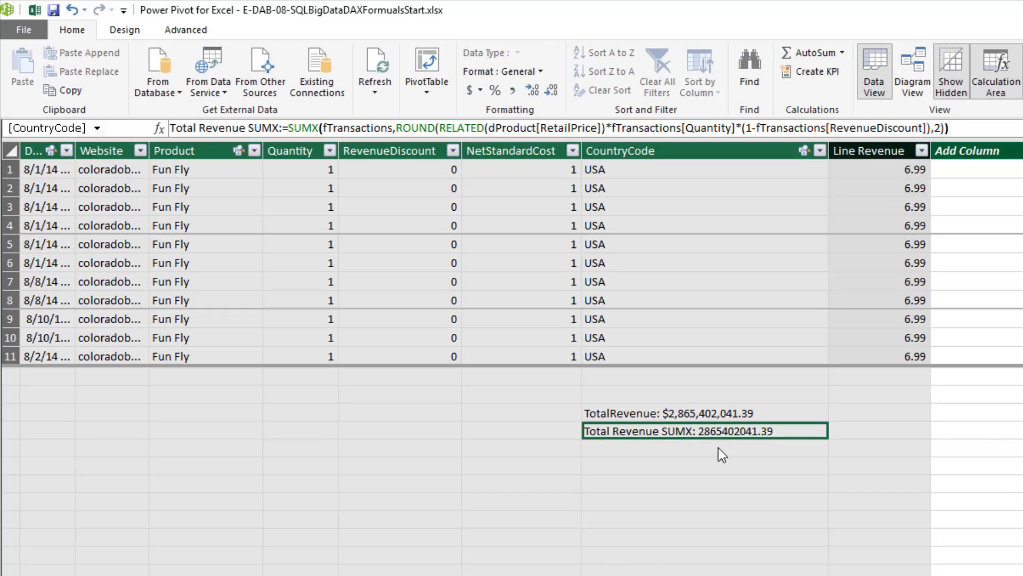
Format the Total Revenue SUMX measure as $ English (United States) currency and show the model as a diagram
{"action": "left_click", "coordinate": [480, 90]}
{"action": "left_click", "coordinate": [513, 107]}
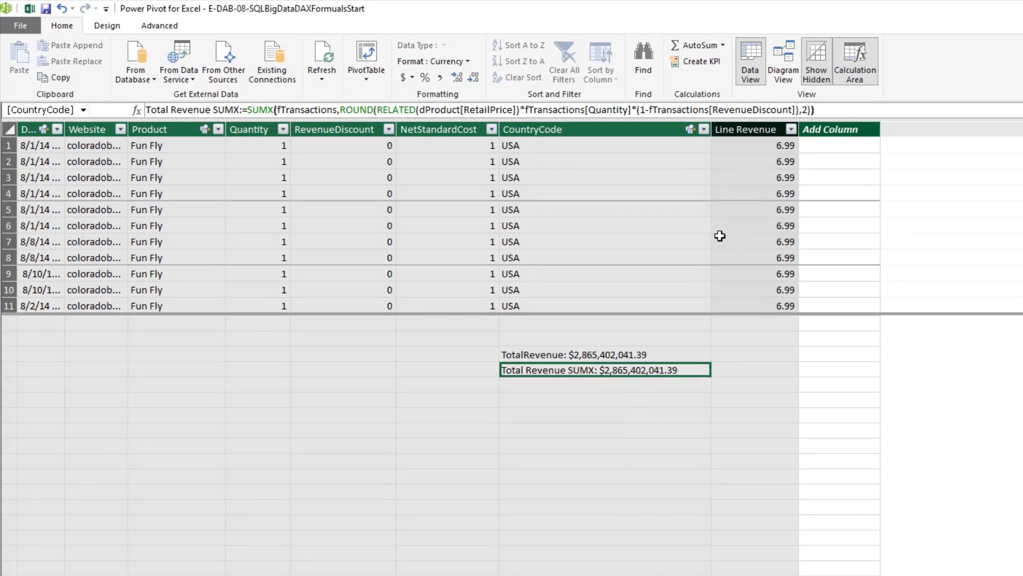
{"action": "left_click", "coordinate": [785, 65]}
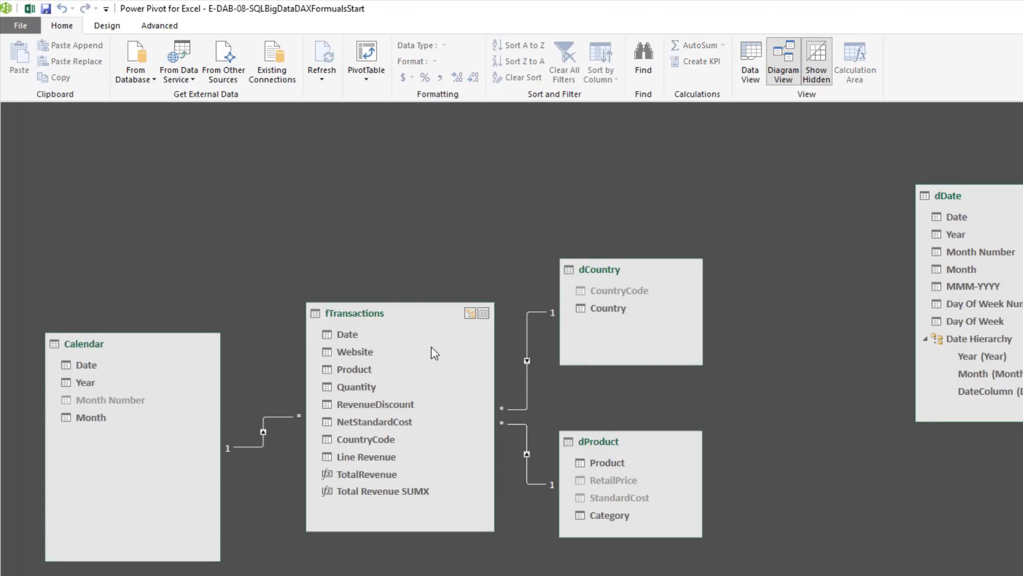
Hide all fTransactions columns from Date through Line Revenue from client tools, leaving out the two measures
{"action": "left_click", "coordinate": [348, 334]}
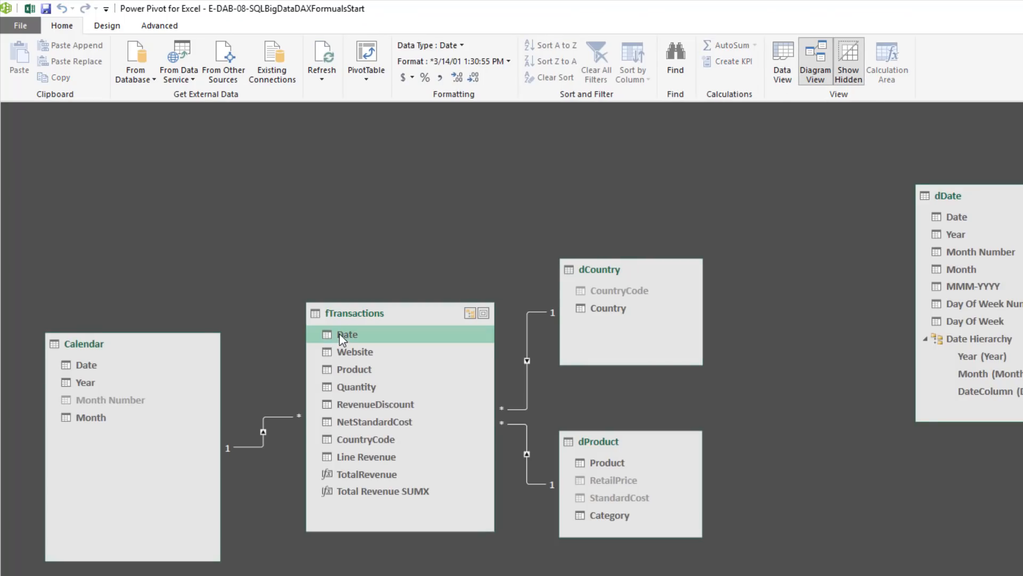
{"action": "left_click", "coordinate": [379, 461], "text": "shift"}
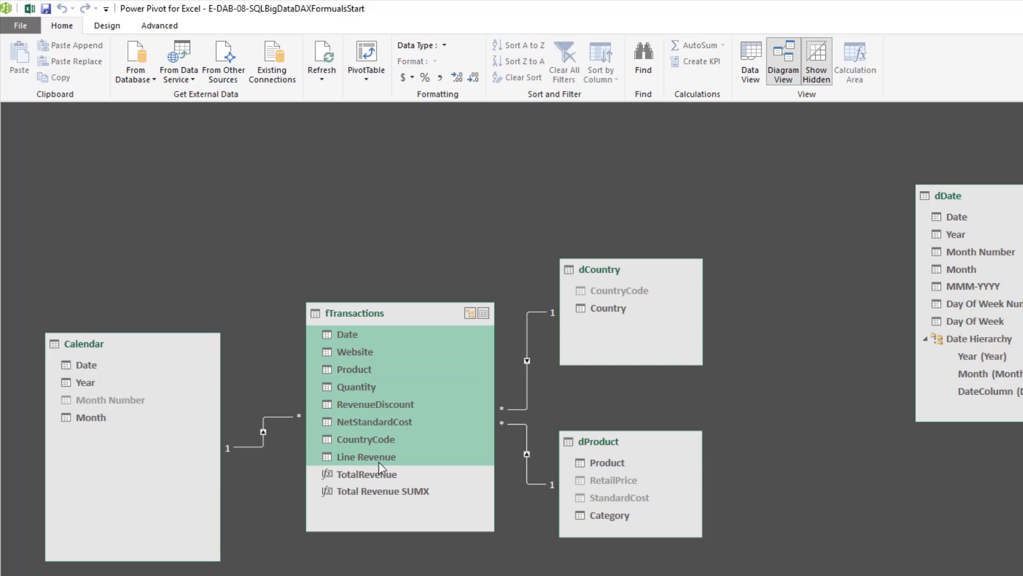
{"action": "right_click", "coordinate": [388, 462]}
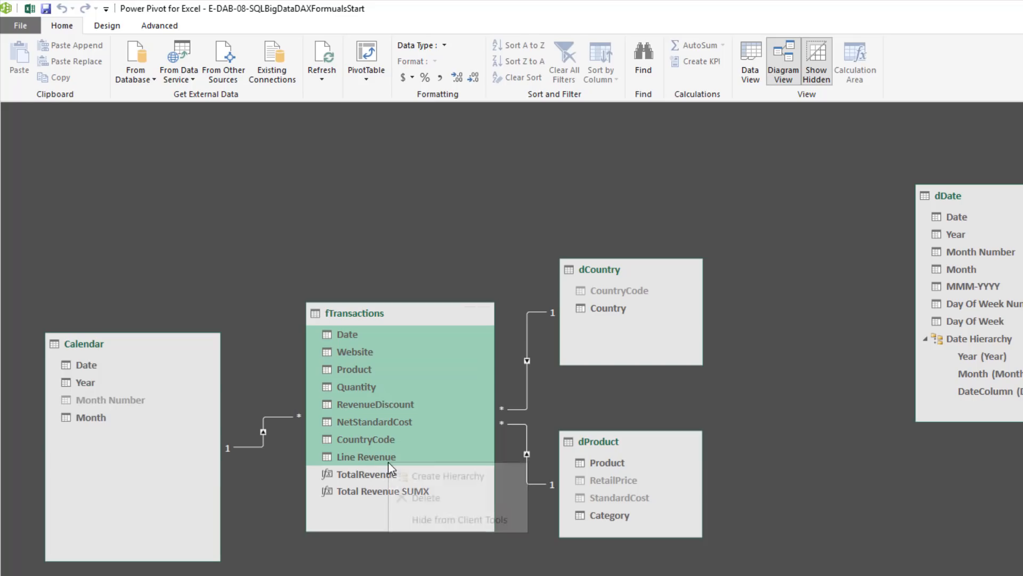
{"action": "left_click", "coordinate": [436, 520]}
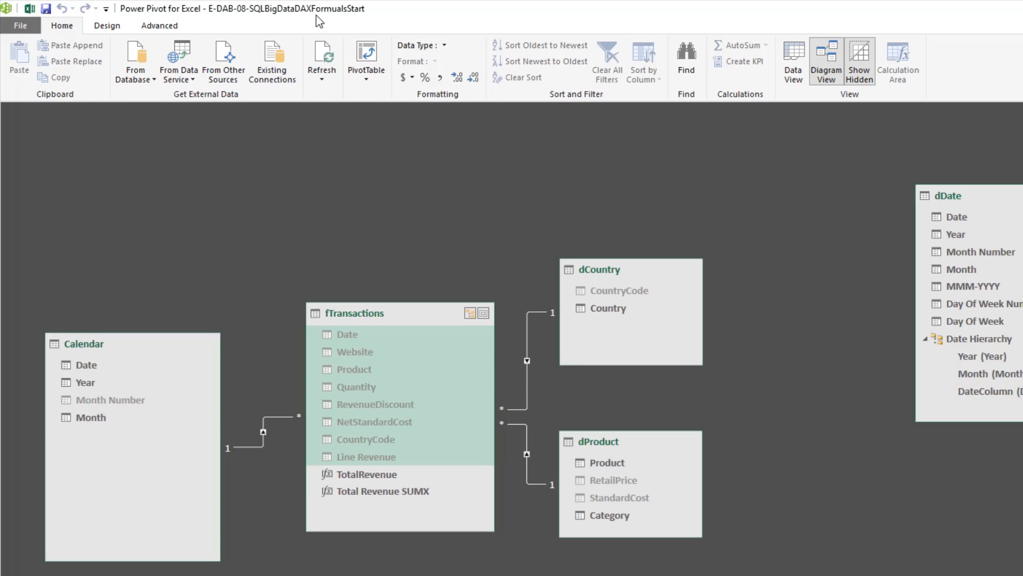
Create a PivotTable from the data model on a new worksheet and rename that sheet 3 PivotTables
{"action": "left_click", "coordinate": [367, 53]}
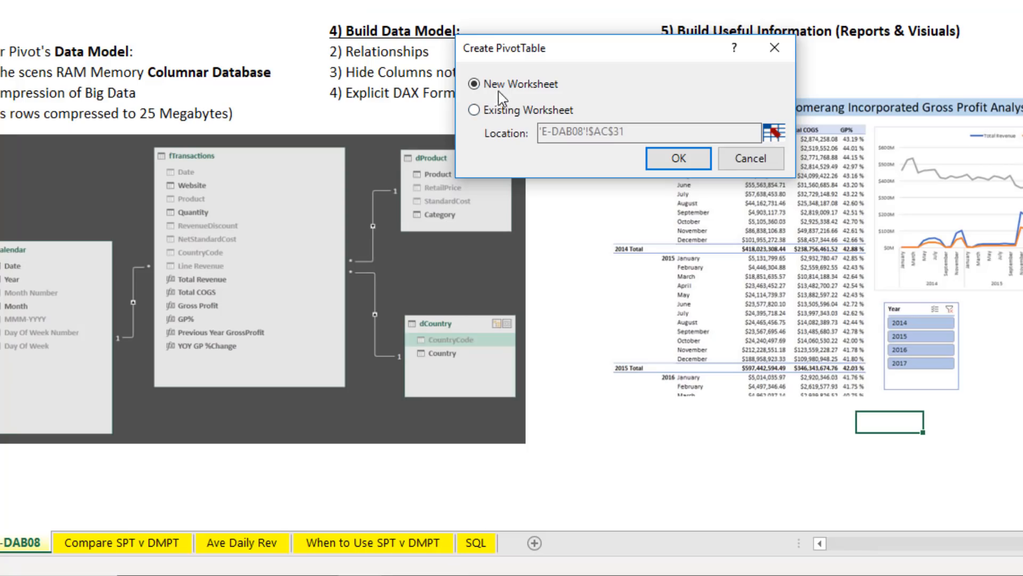
{"action": "left_click", "coordinate": [685, 161]}
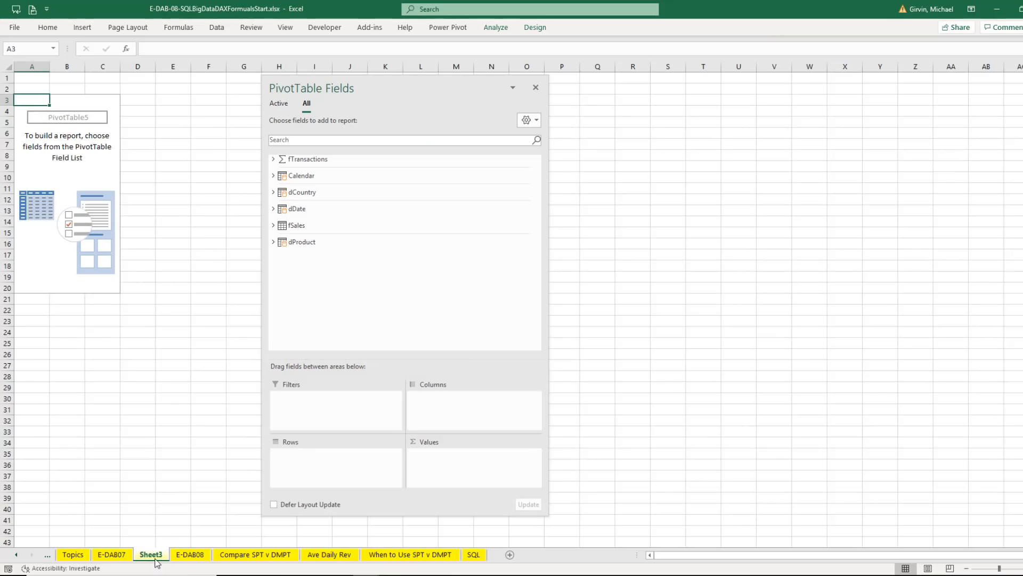
{"action": "double_click", "coordinate": [154, 557]}
{"action": "type", "text": "3 PivotTables"}
{"action": "key", "text": "Return"}
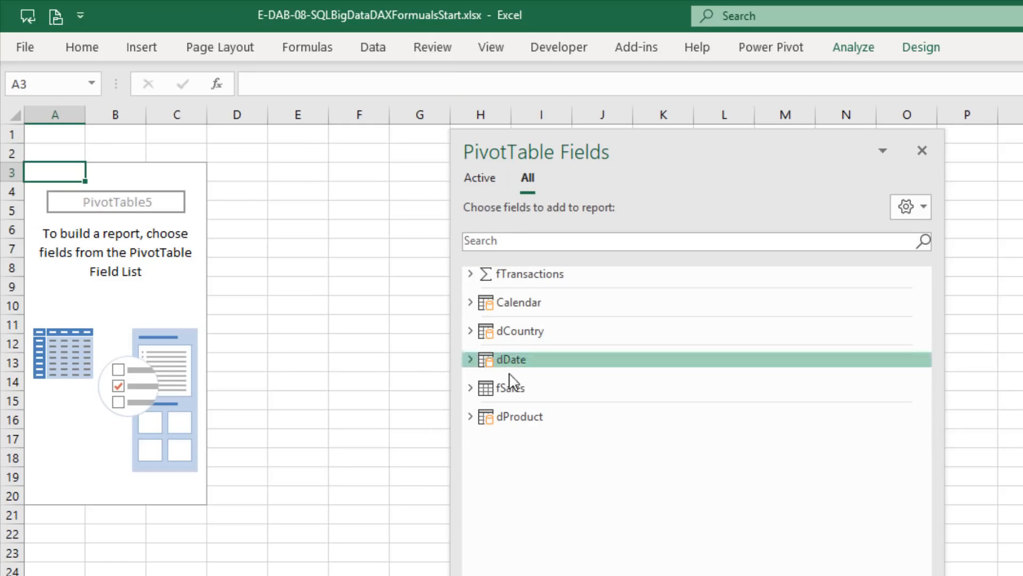
Add the dProduct, dCountry and Calendar tables to the active field list and switch to that list
{"action": "right_click", "coordinate": [513, 422]}
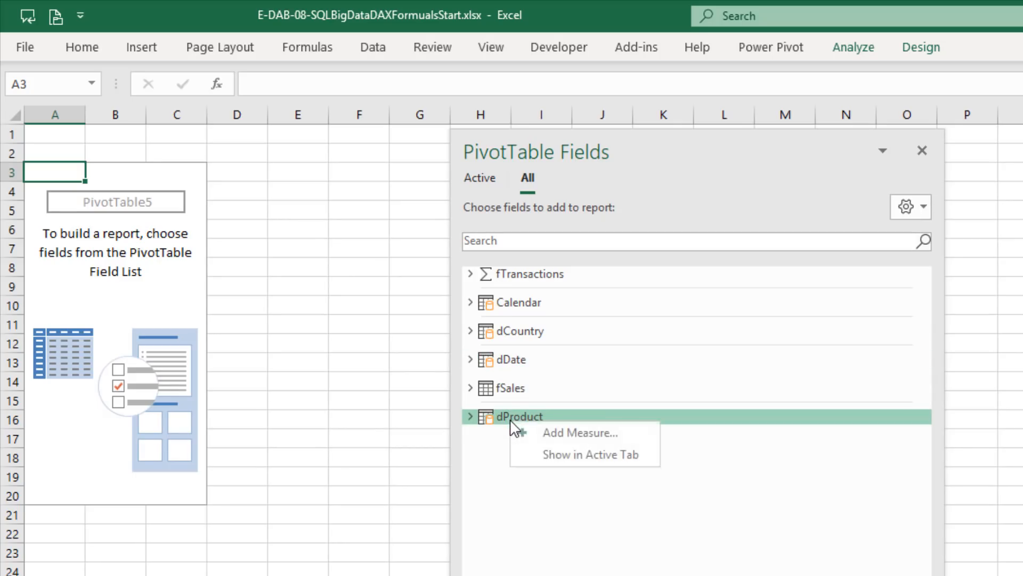
{"action": "left_click", "coordinate": [563, 455]}
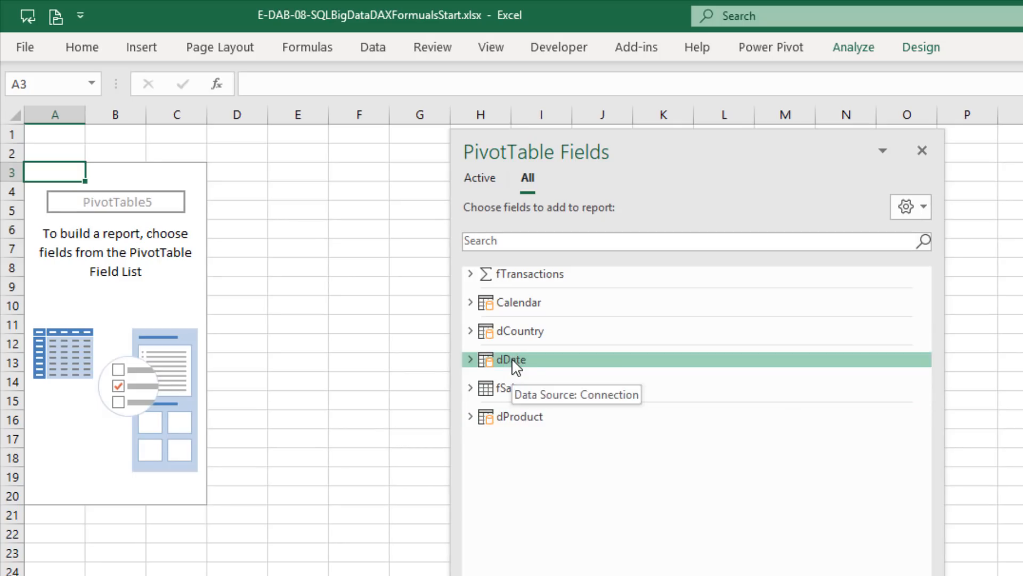
{"action": "right_click", "coordinate": [509, 339]}
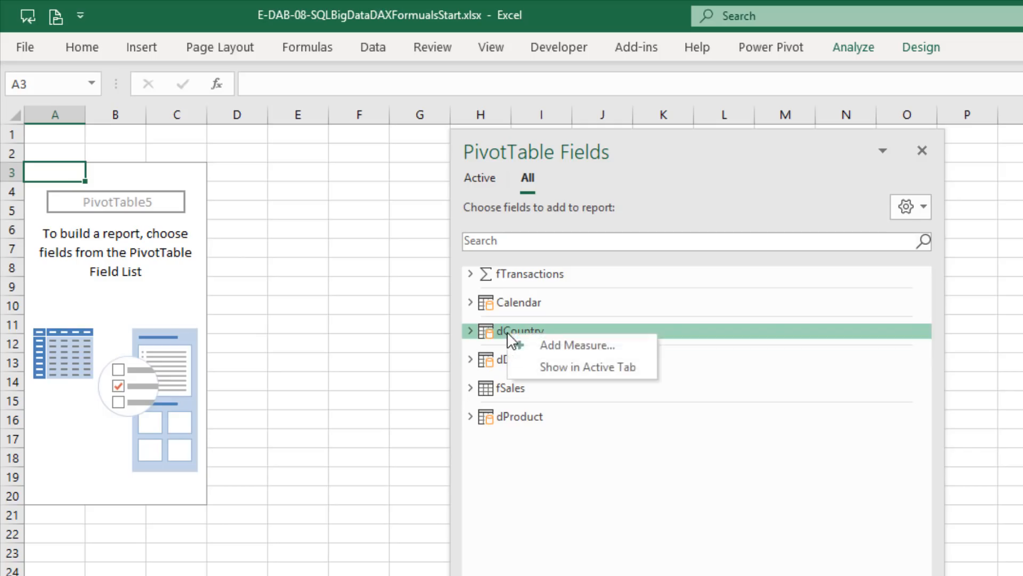
{"action": "left_click", "coordinate": [566, 367]}
{"action": "right_click", "coordinate": [517, 301]}
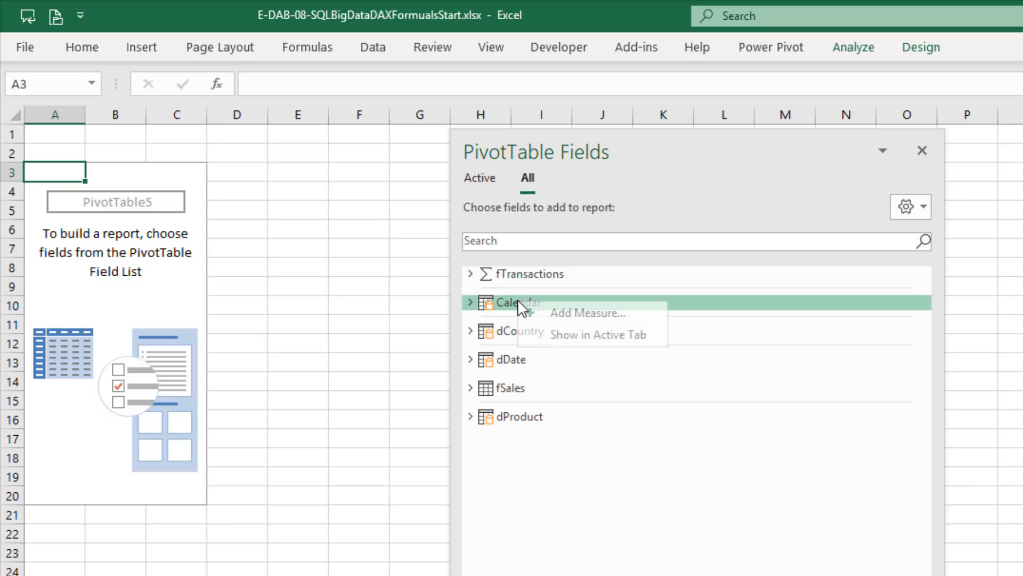
{"action": "left_click", "coordinate": [562, 334]}
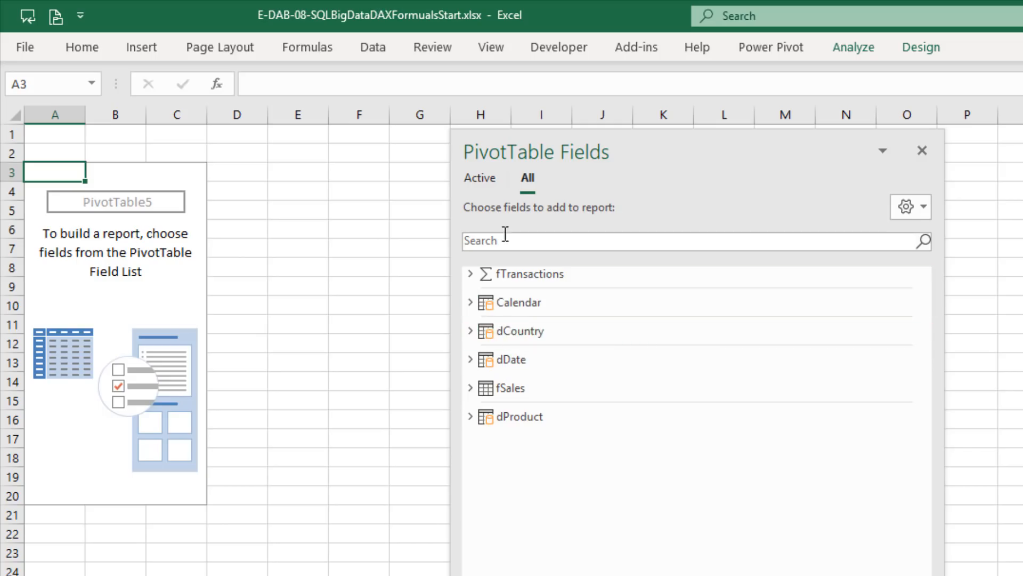
{"action": "left_click", "coordinate": [489, 182]}
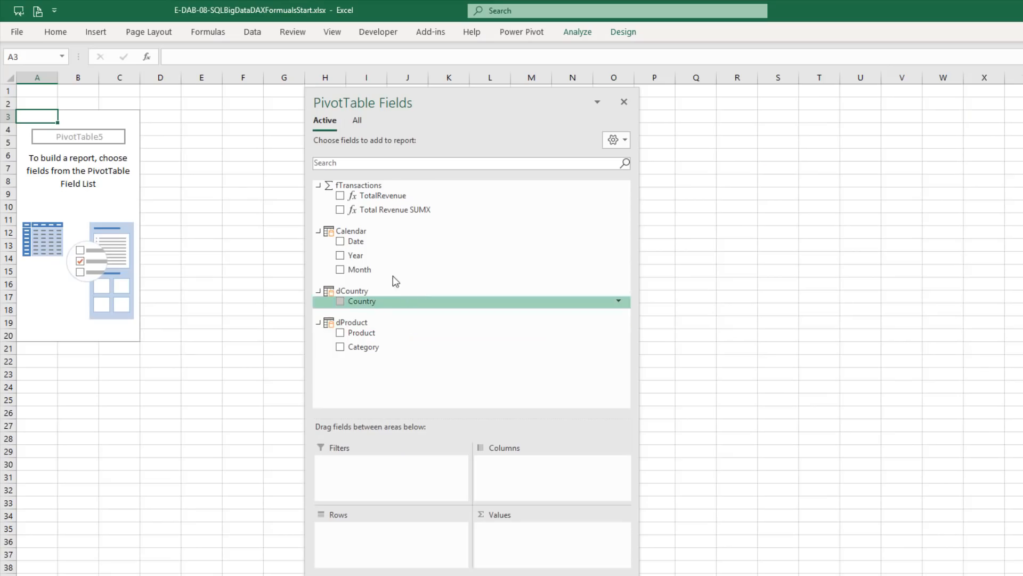
Build the first PivotTable with Calendar's Year as rows and Total Revenue SUMX as values
{"action": "left_click_drag", "start_coordinate": [523, 378], "coordinate": [564, 575]}
{"action": "left_click_drag", "start_coordinate": [382, 405], "coordinate": [397, 530]}
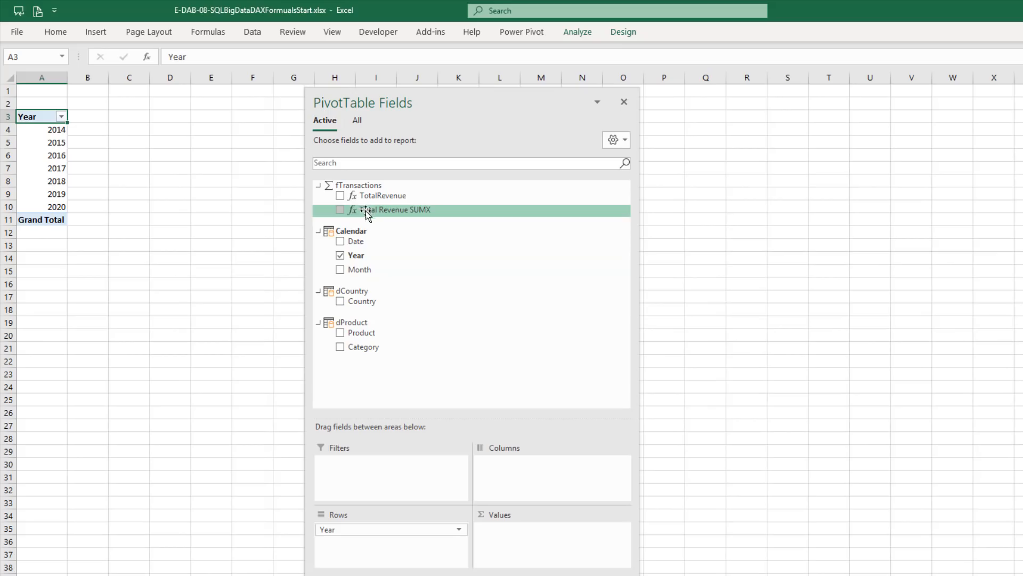
{"action": "left_click_drag", "start_coordinate": [370, 212], "coordinate": [527, 549]}
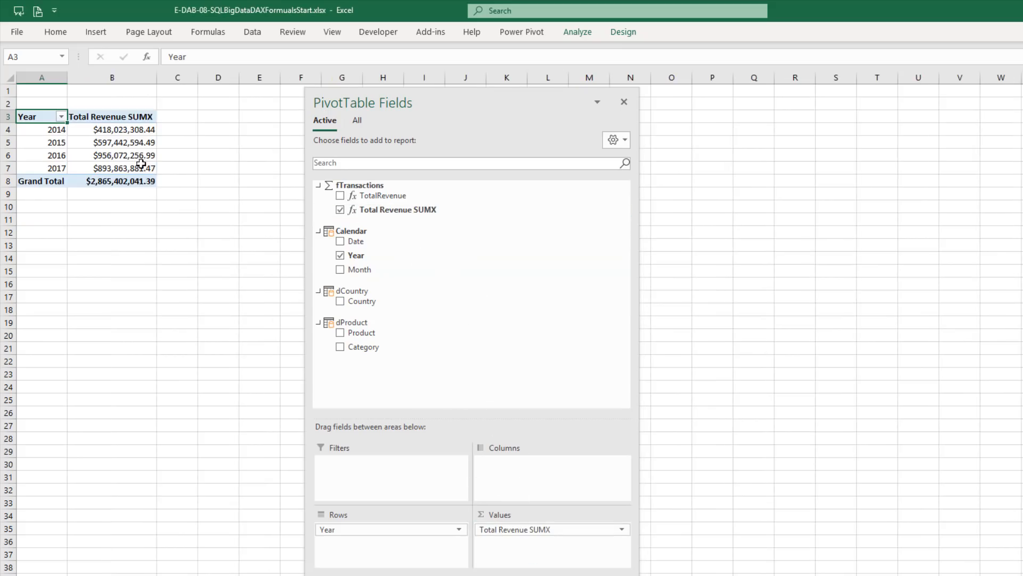
{"action": "mouse_move", "coordinate": [133, 171]}
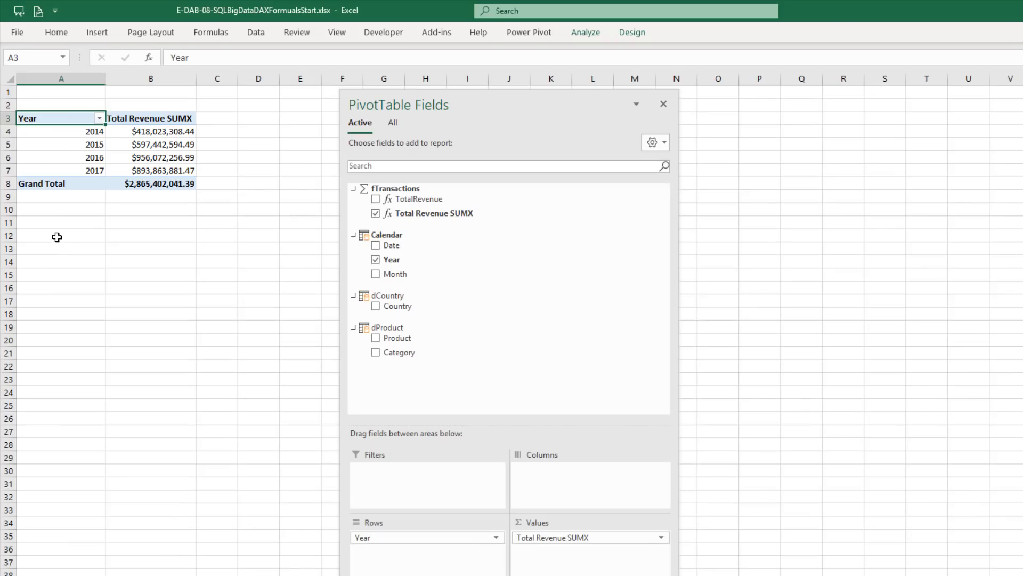
Insert a second PivotTable at cell A12 from the workbook's Data Model and expand fTransactions in the full field list
{"action": "left_click", "coordinate": [57, 238]}
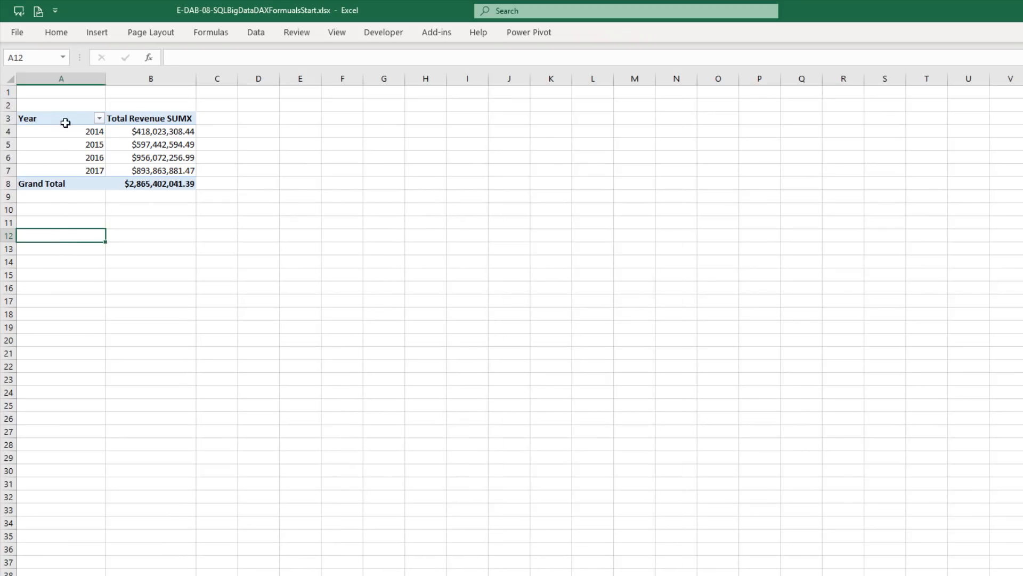
{"action": "left_click", "coordinate": [95, 35]}
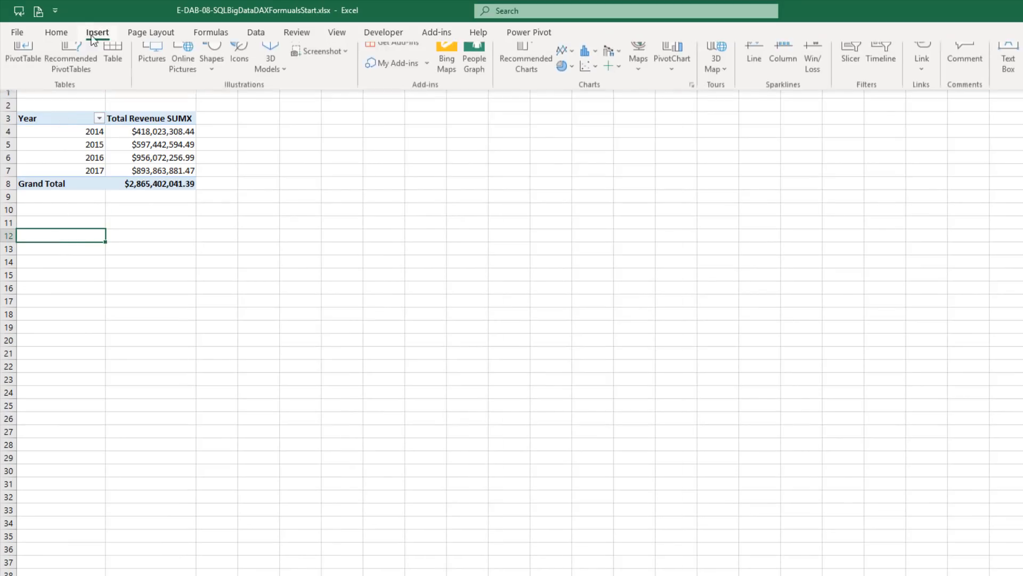
{"action": "left_click", "coordinate": [23, 66]}
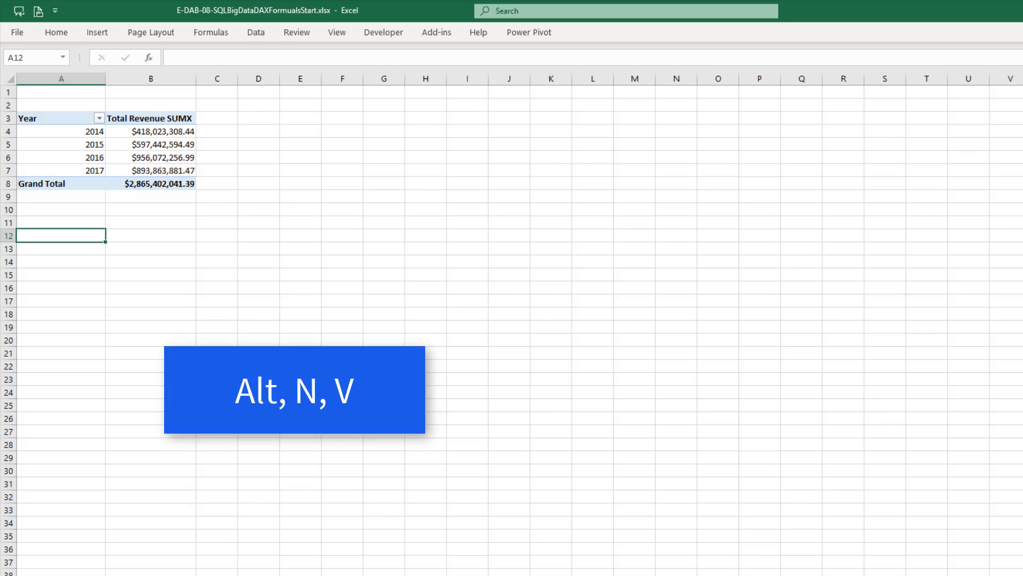
{"action": "key", "text": "alt+n"}
{"action": "key", "text": "v"}
{"action": "left_click_drag", "start_coordinate": [320, 145], "coordinate": [308, 156]}
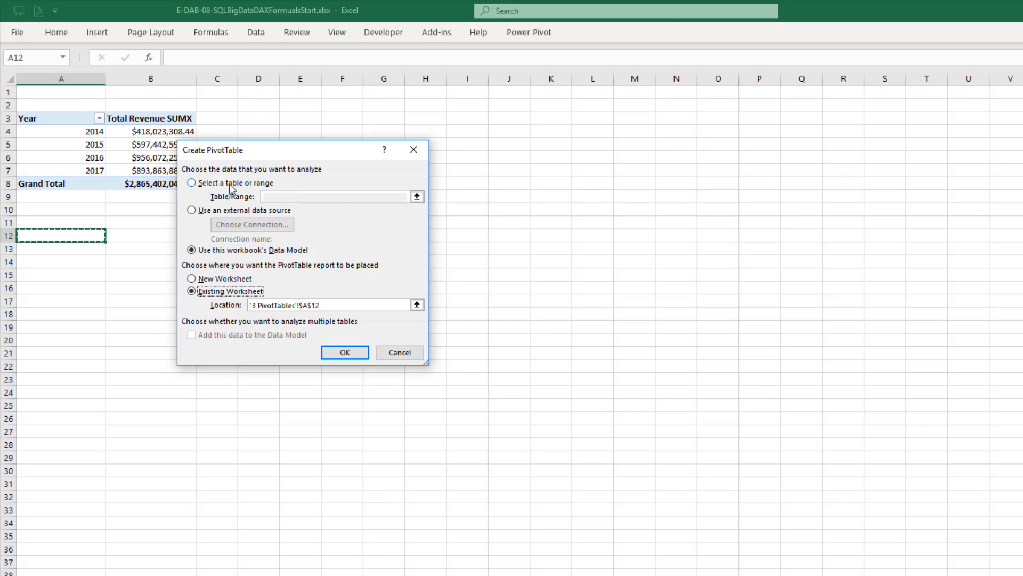
{"action": "left_click", "coordinate": [344, 352]}
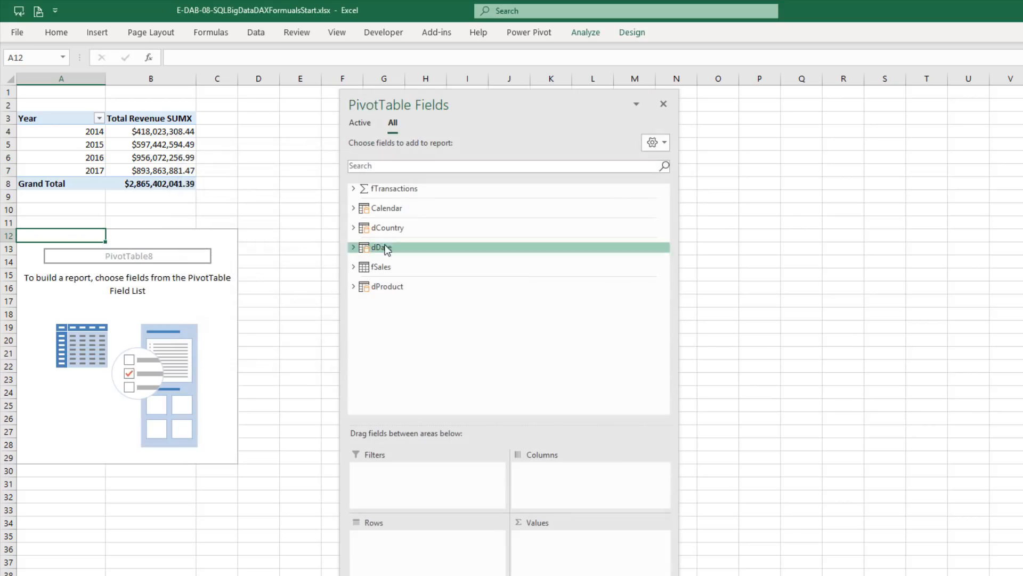
{"action": "left_click", "coordinate": [368, 126]}
{"action": "left_click", "coordinate": [389, 126]}
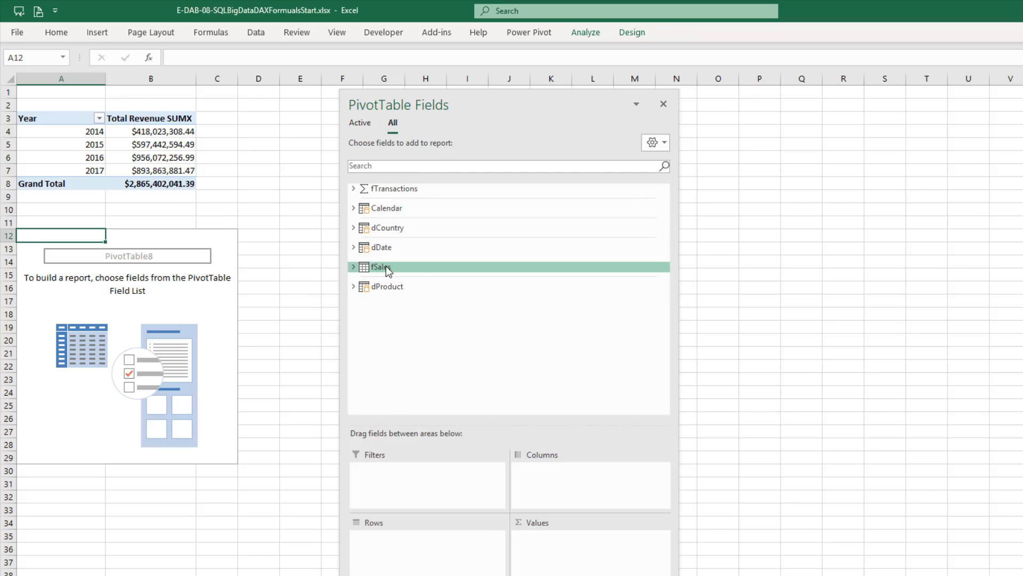
{"action": "left_click", "coordinate": [365, 190]}
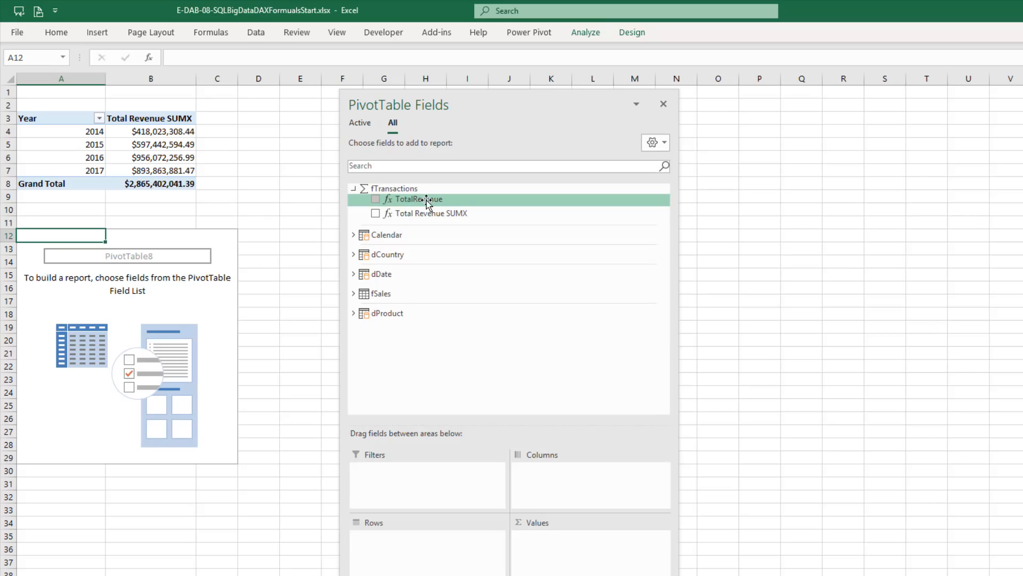
Switch to Power Pivot, hide the dDate and fSales tables and the TotalRevenue measure from client tools, and return to Excel
{"action": "key", "text": "alt+Tab"}
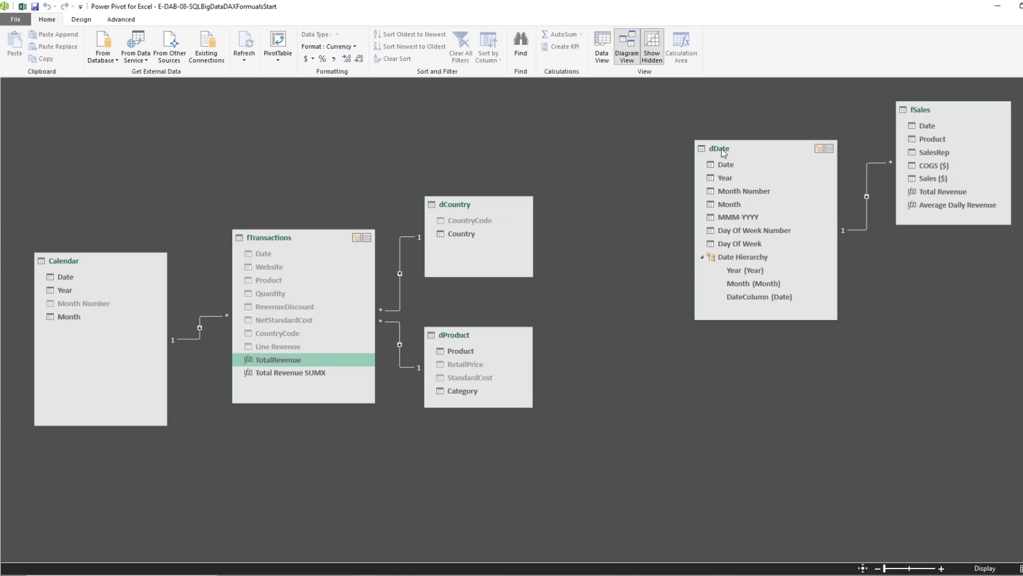
{"action": "right_click", "coordinate": [723, 152]}
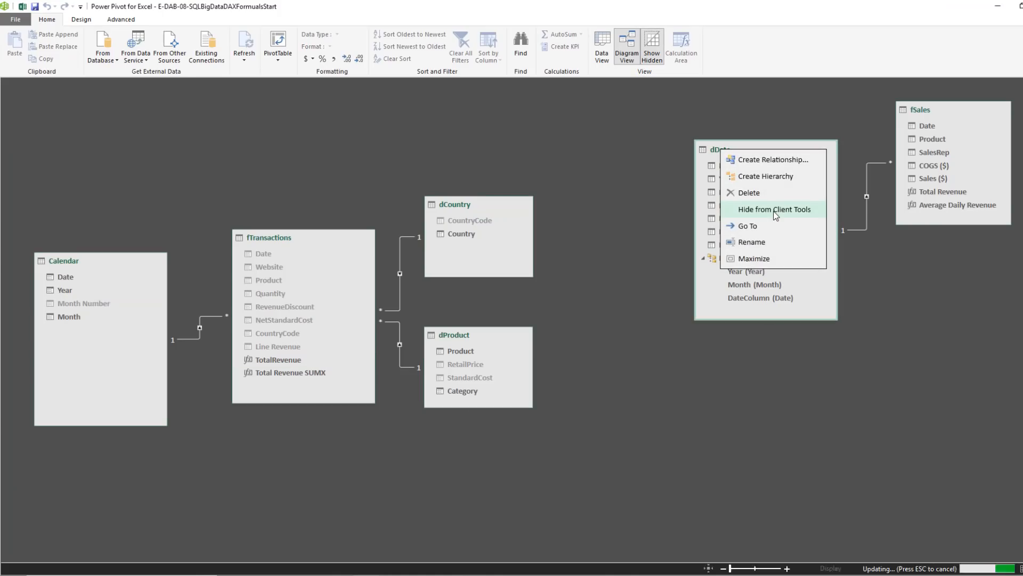
{"action": "left_click", "coordinate": [775, 210]}
{"action": "right_click", "coordinate": [917, 110]}
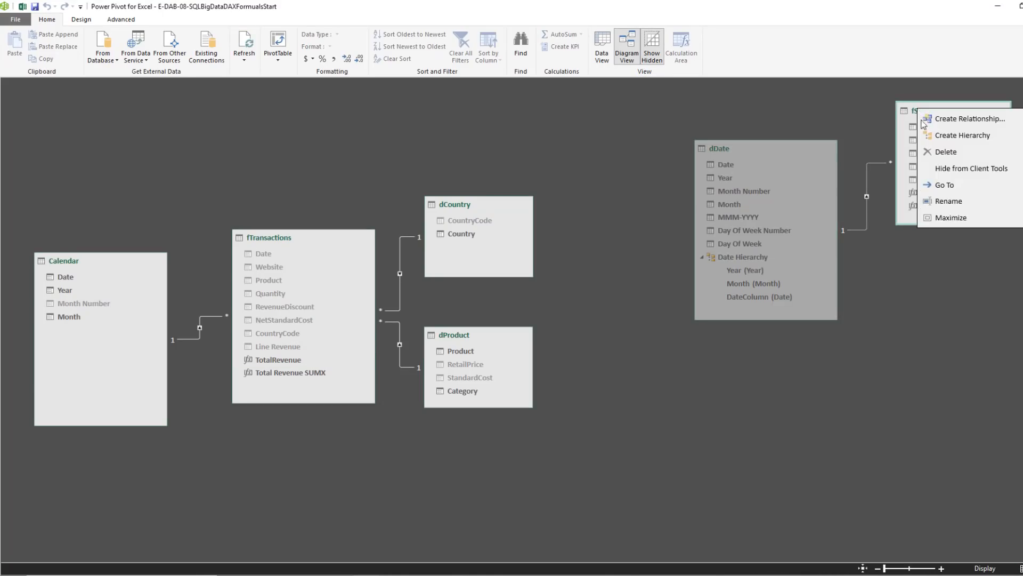
{"action": "left_click", "coordinate": [947, 171]}
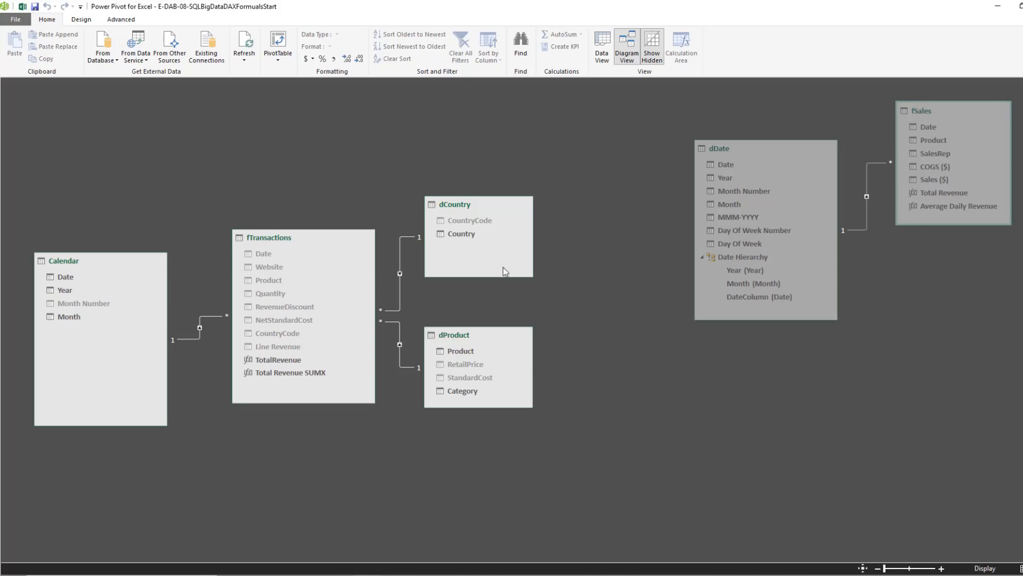
{"action": "right_click", "coordinate": [277, 363]}
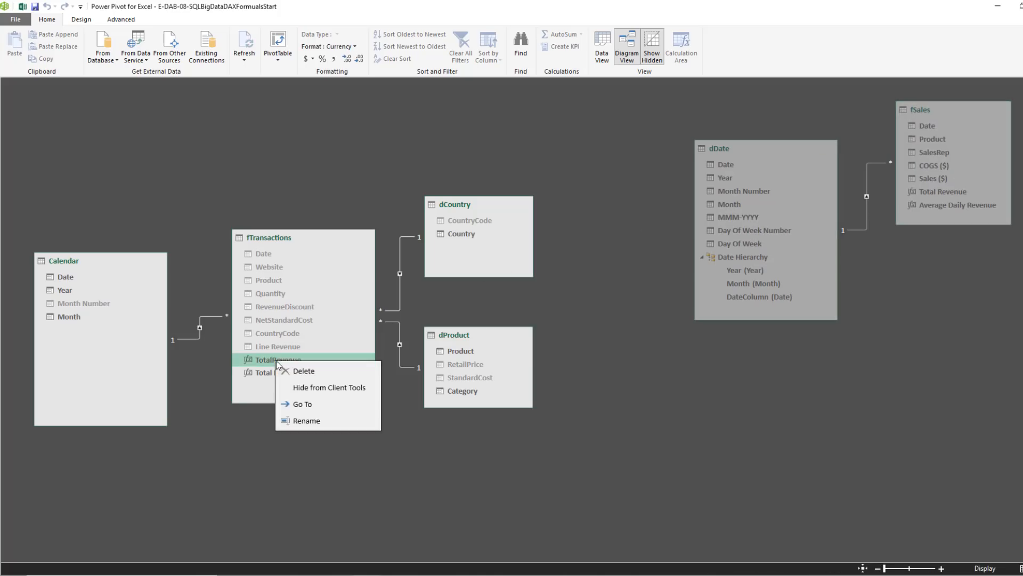
{"action": "left_click", "coordinate": [307, 394]}
{"action": "key", "text": "alt+Tab"}
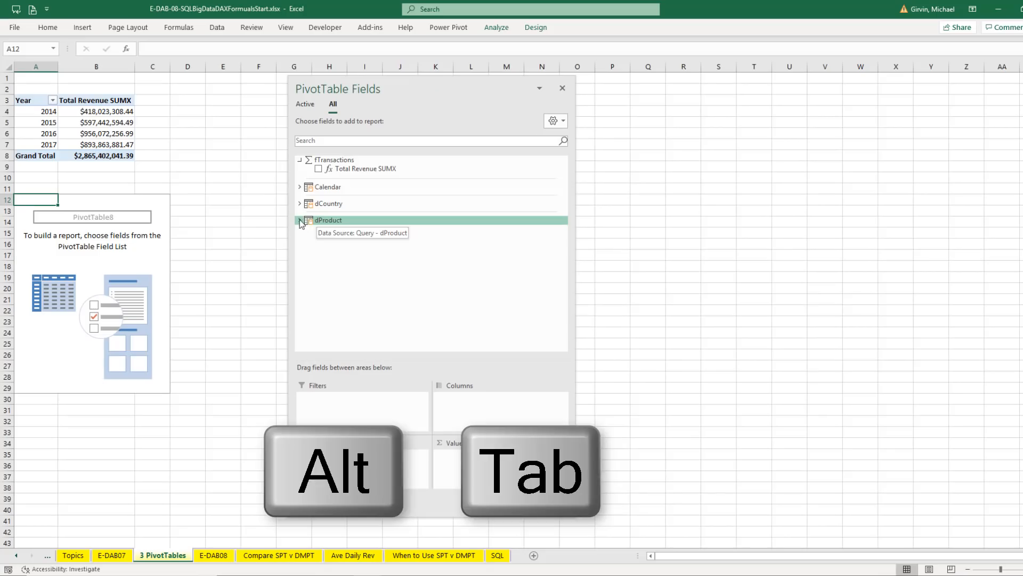
Build the PivotTable at A12 with dProduct's Product as rows and Total Revenue SUMX as values
{"action": "left_click", "coordinate": [299, 220]}
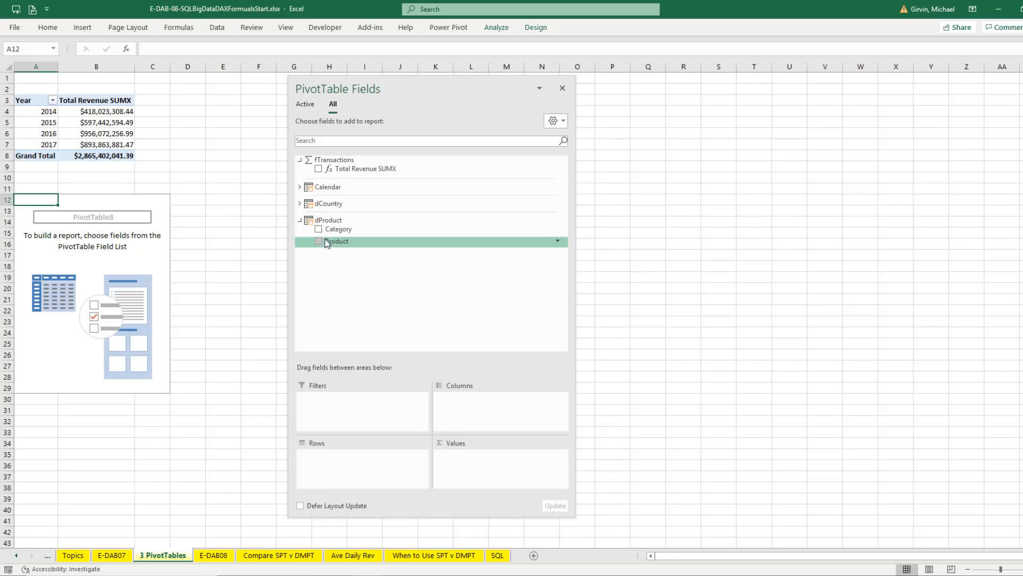
{"action": "left_click_drag", "start_coordinate": [337, 241], "coordinate": [367, 462]}
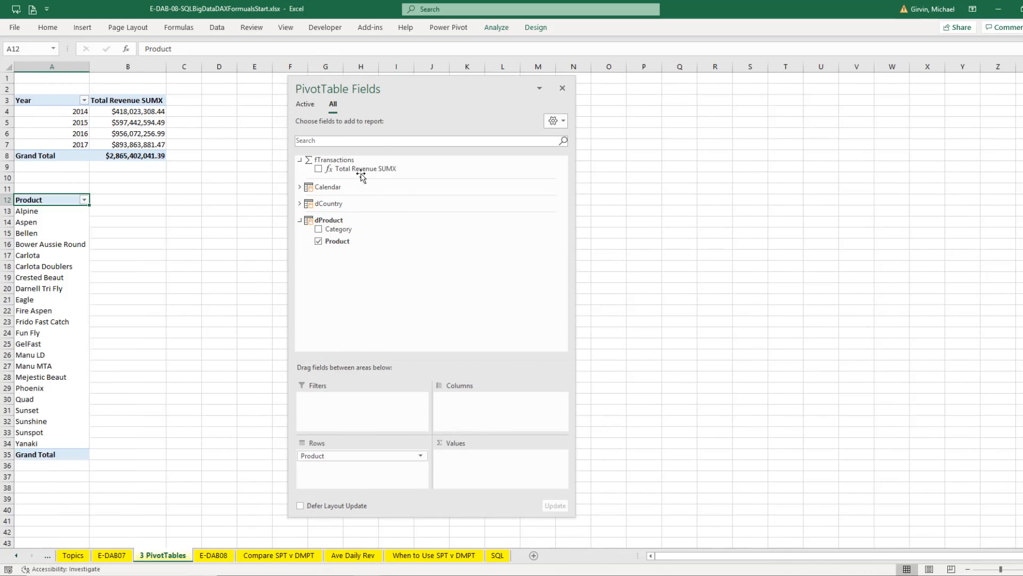
{"action": "left_click_drag", "start_coordinate": [349, 169], "coordinate": [501, 488]}
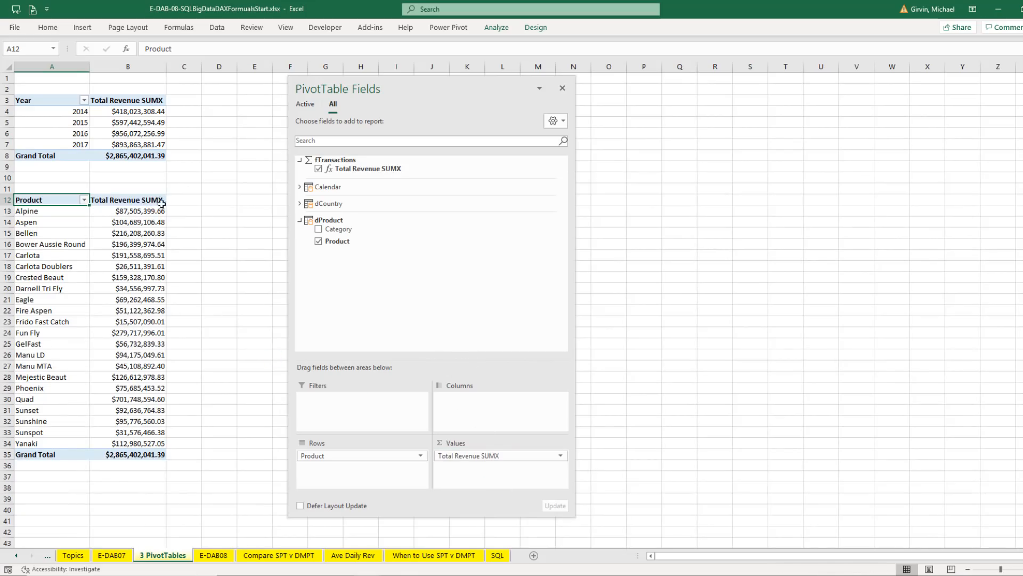
Insert a third PivotTable from the workbook's Data Model at cell D3 of the existing sheet
{"action": "left_click", "coordinate": [230, 102]}
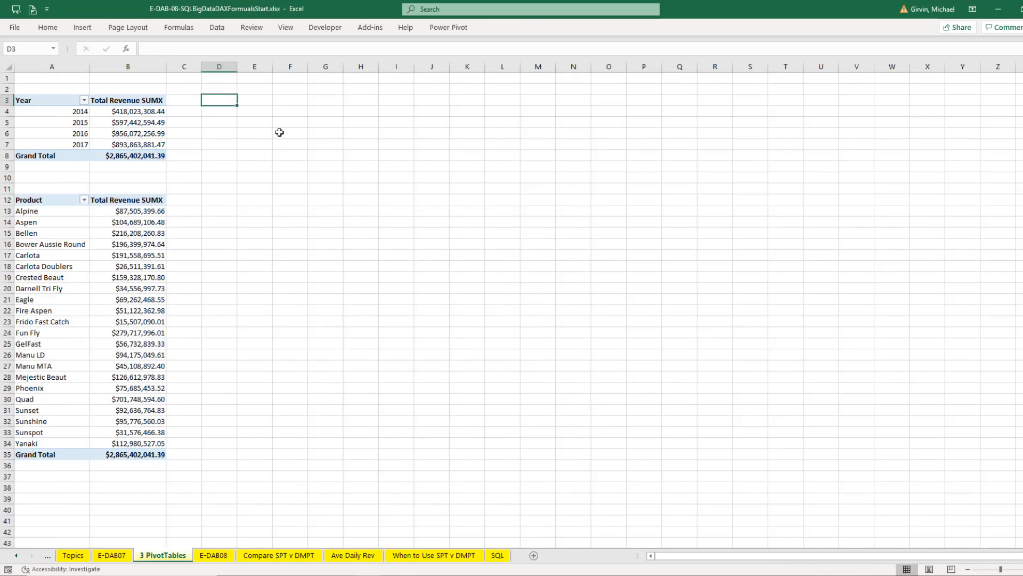
{"action": "key", "text": "alt+n"}
{"action": "key", "text": "v"}
{"action": "key", "text": "Return"}
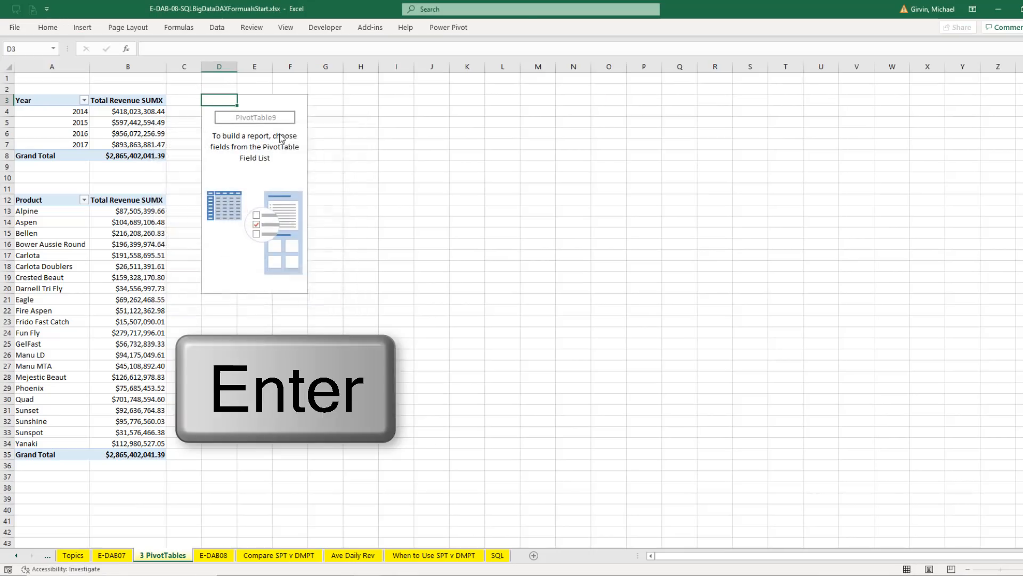
Build the PivotTable at D3 with dCountry's Country as rows and Total Revenue SUMX as values
{"action": "left_click", "coordinate": [353, 192]}
{"action": "left_click_drag", "start_coordinate": [386, 201], "coordinate": [412, 459]}
{"action": "left_click", "coordinate": [353, 159]}
{"action": "left_click_drag", "start_coordinate": [397, 168], "coordinate": [520, 471]}
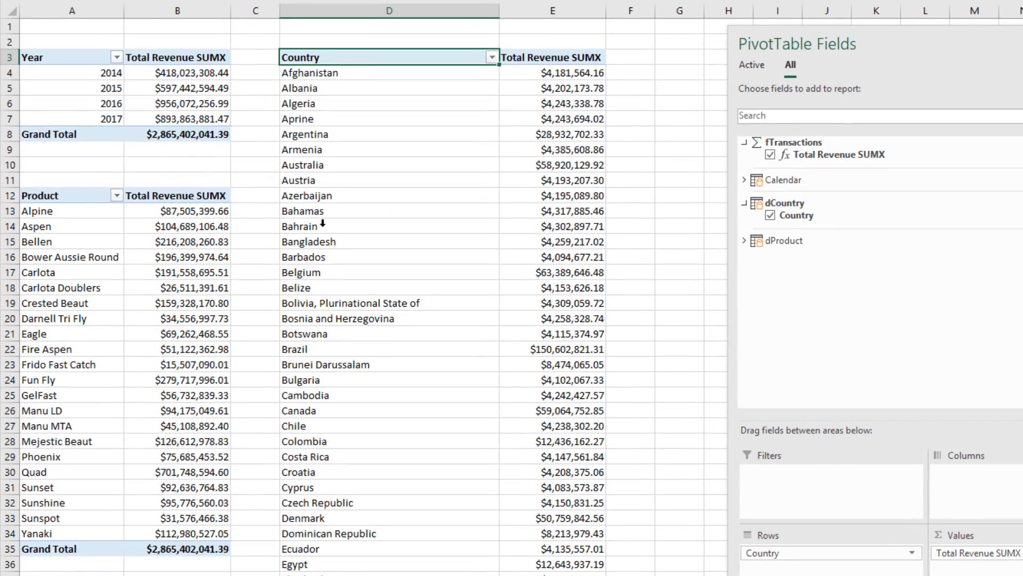
Examine the Total Revenue SUMX values of individual products in the PivotTable at A12, including Bower Aussie Round, Carlota, Eagle and Quad
{"action": "left_click", "coordinate": [189, 242]}
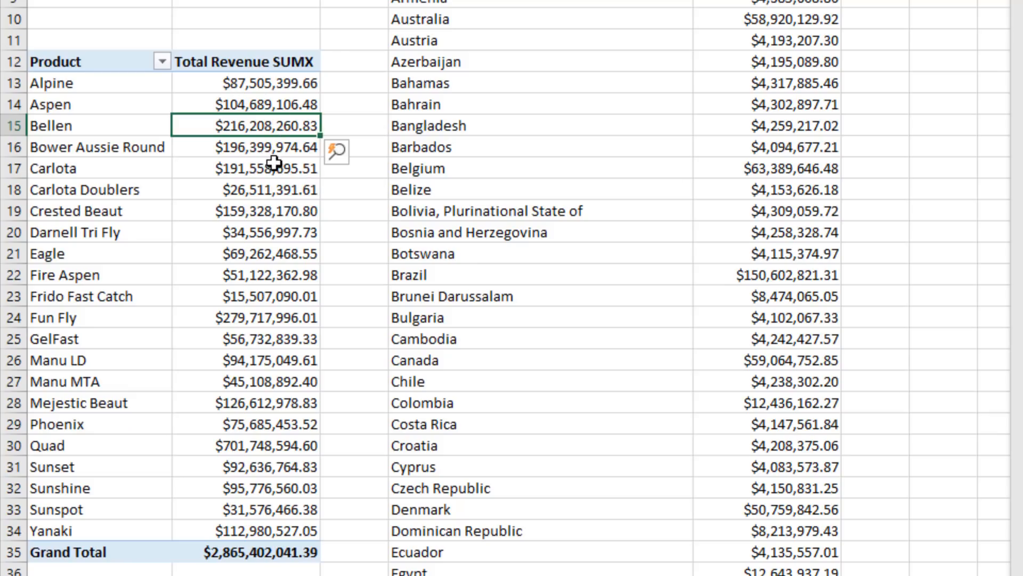
{"action": "mouse_move", "coordinate": [275, 169]}
{"action": "left_click", "coordinate": [222, 148]}
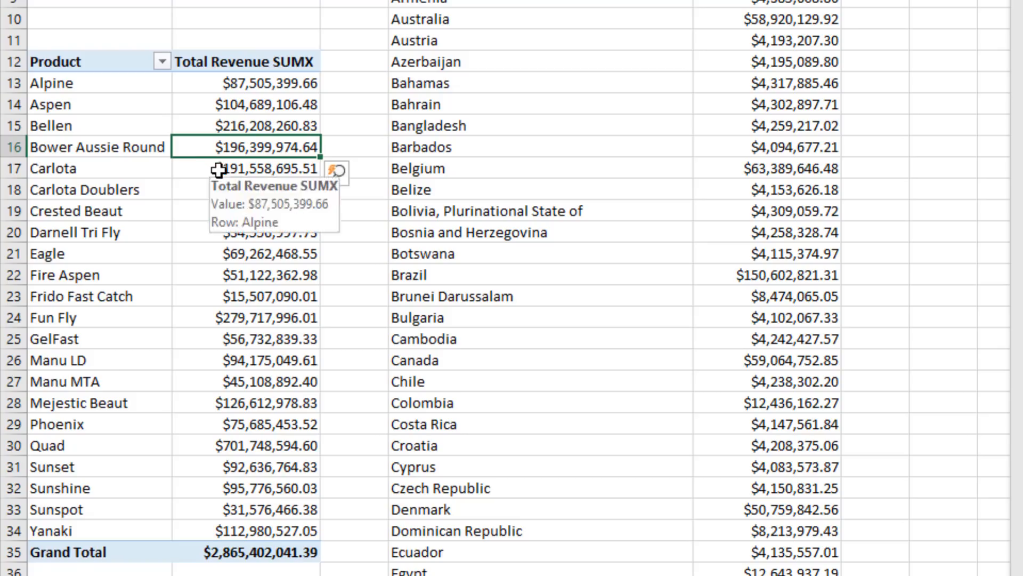
{"action": "left_click", "coordinate": [215, 170]}
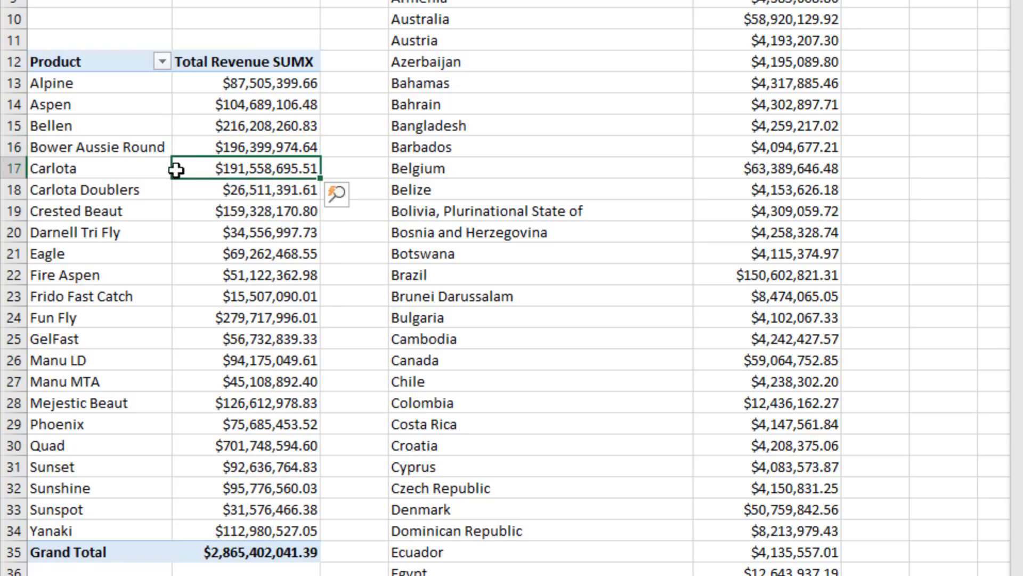
{"action": "left_click", "coordinate": [224, 259]}
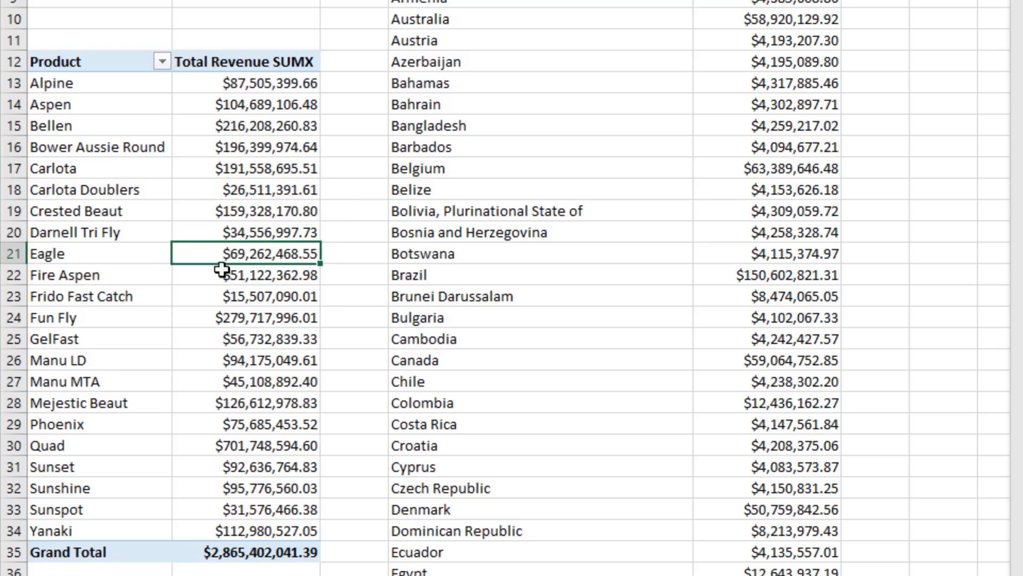
{"action": "left_click", "coordinate": [248, 446]}
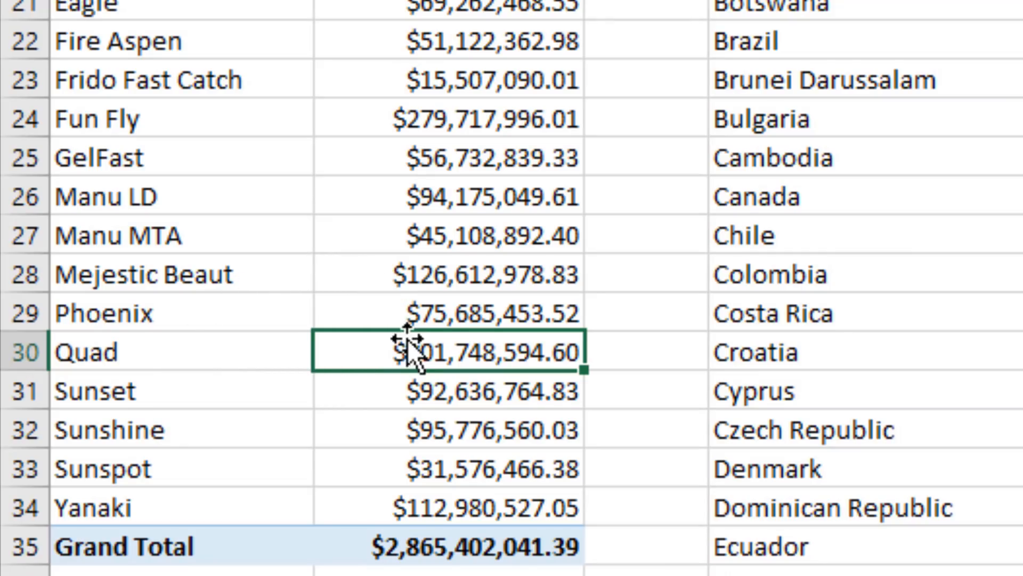
{"action": "left_click", "coordinate": [114, 353]}
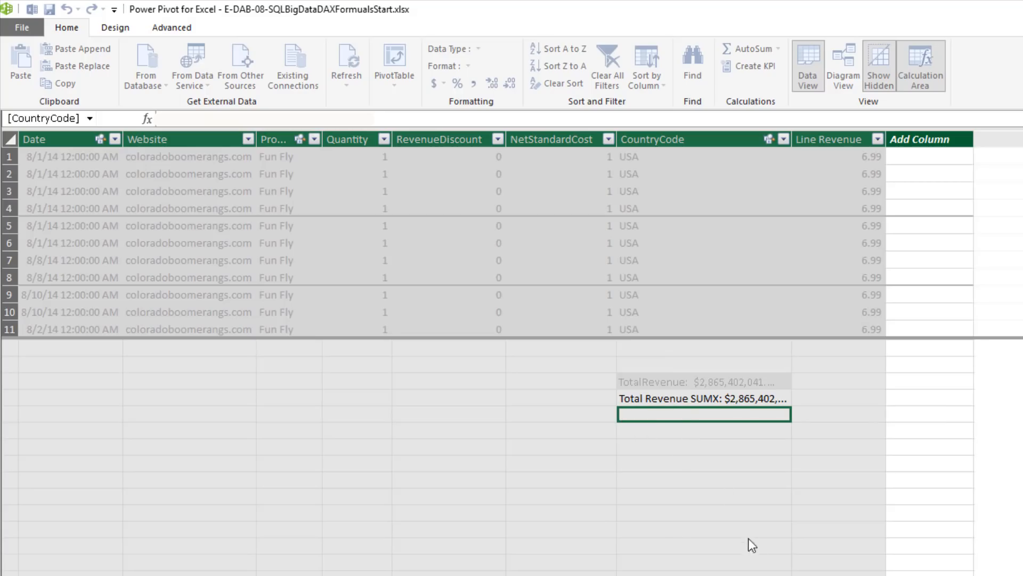
Start a Total COGS measure below Total Revenue SUMX in the Power Pivot calculation area, using SUMX with fTransactions as its table
{"action": "type", "text": "Total C"}
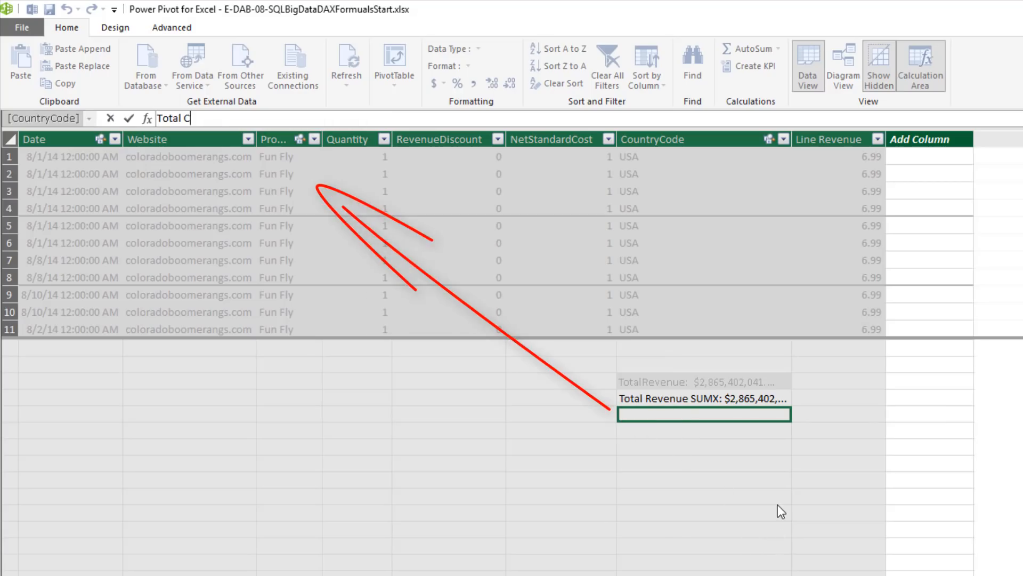
{"action": "type", "text": "OGS"}
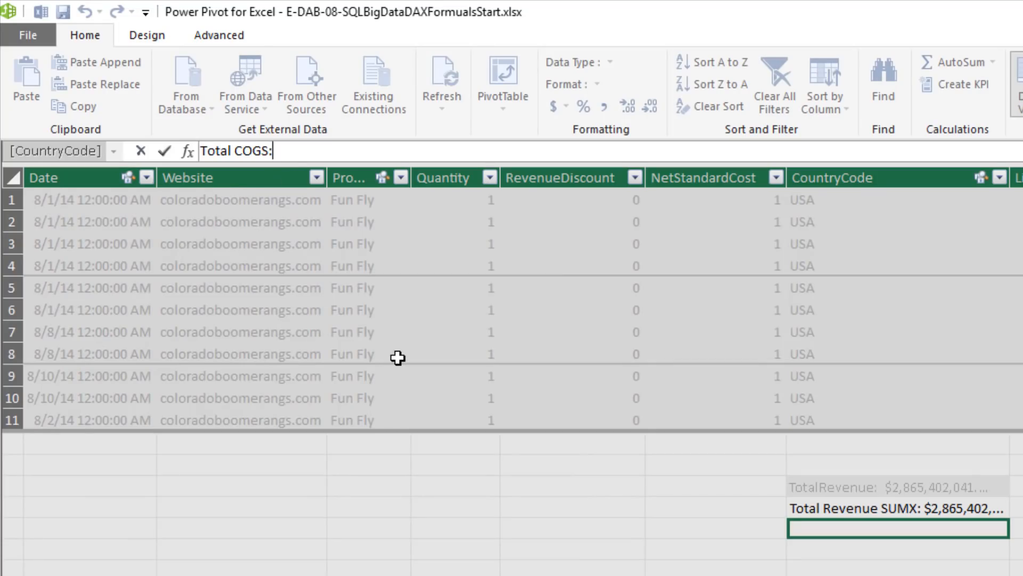
{"action": "type", "text": ":=sumx"}
{"action": "key", "text": "Tab"}
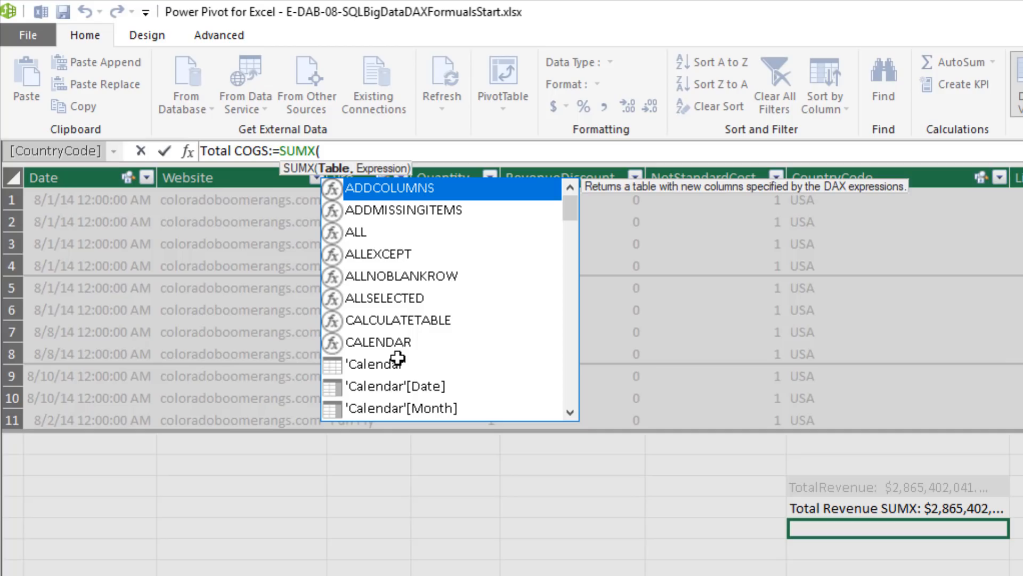
{"action": "type", "text": "ft"}
{"action": "key", "text": "Tab"}
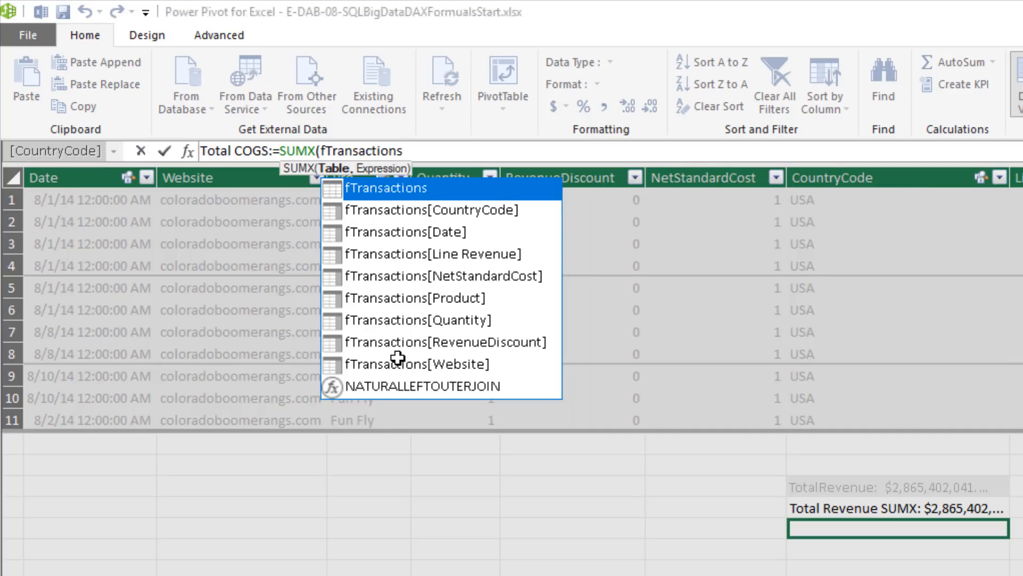
{"action": "type", "text": ","}
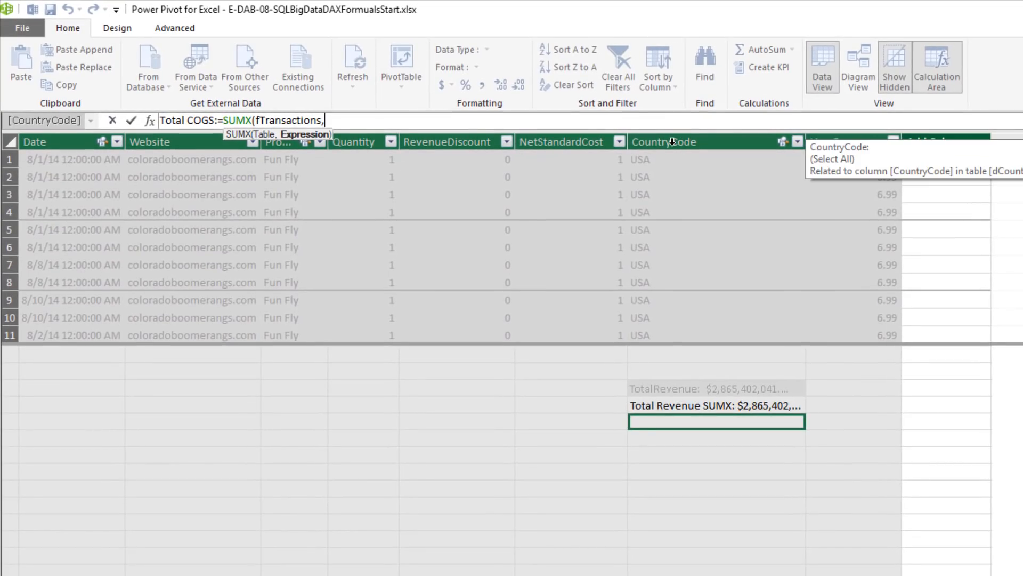
Begin the SUMX expression of Total COGS with ROUND(RELATED(dProduct[StandardCost])
{"action": "type", "text": "r"}
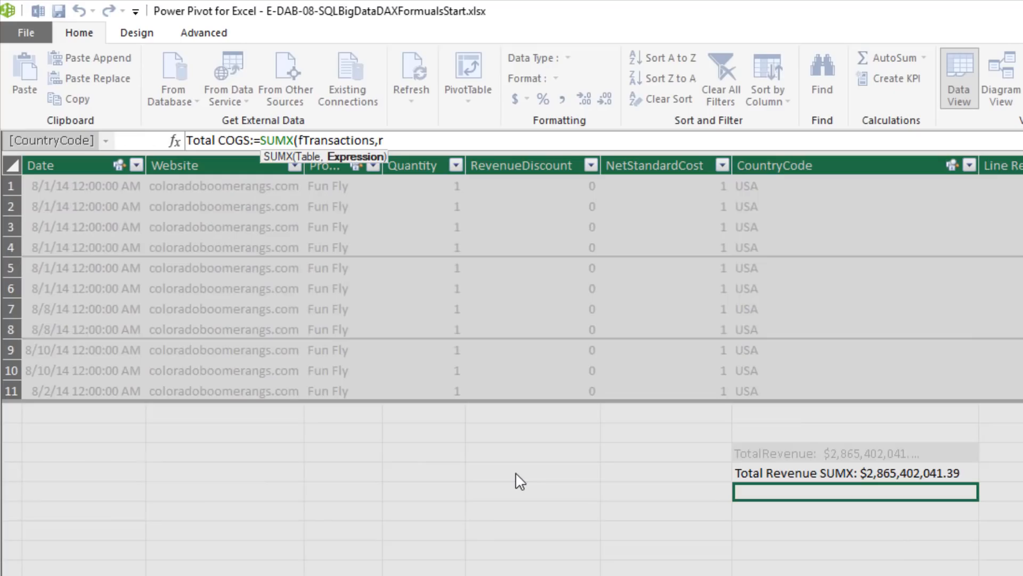
{"action": "type", "text": "ound"}
{"action": "key", "text": "Tab"}
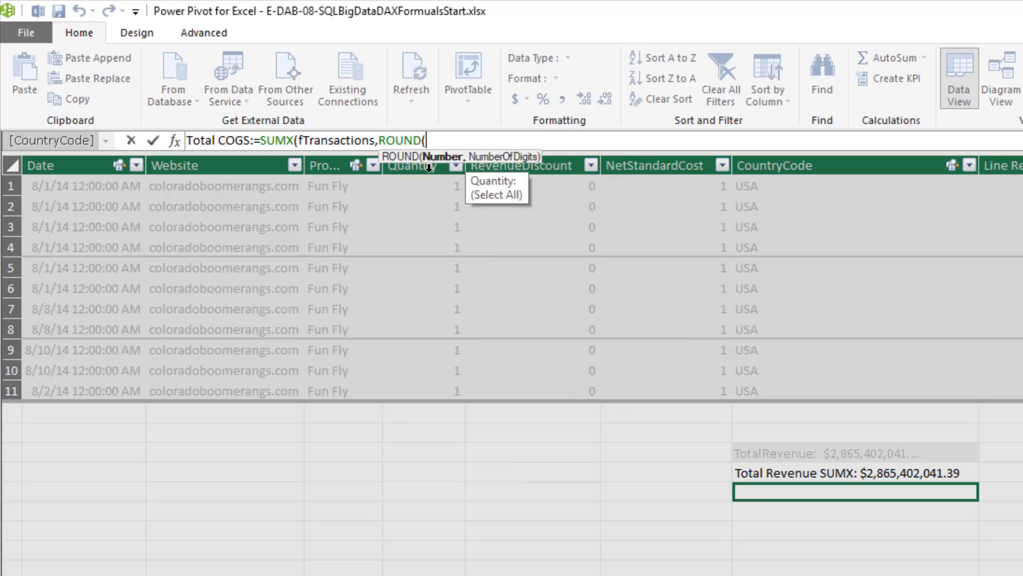
{"action": "type", "text": "rel"}
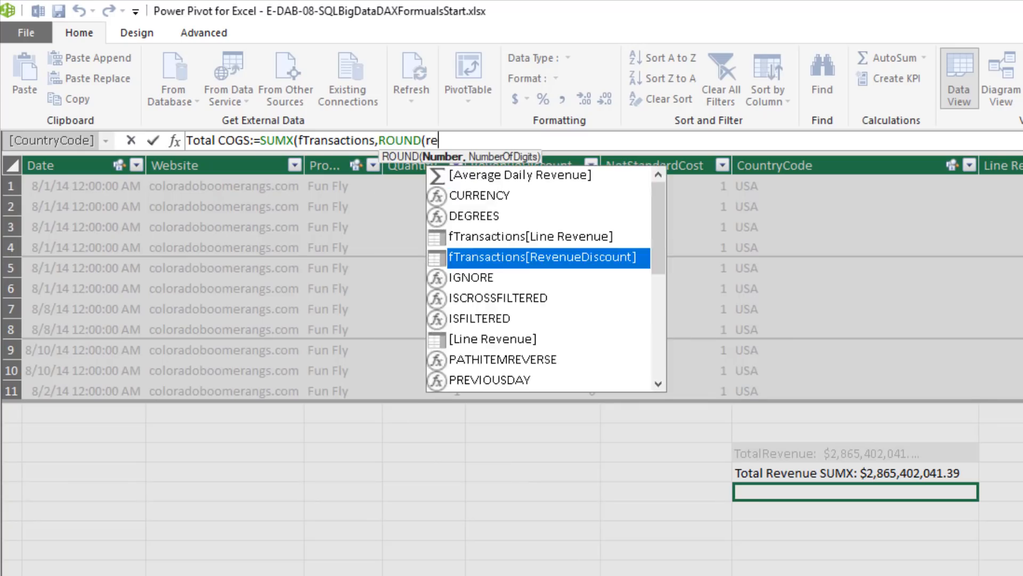
{"action": "key", "text": "Tab"}
{"action": "type", "text": "dp"}
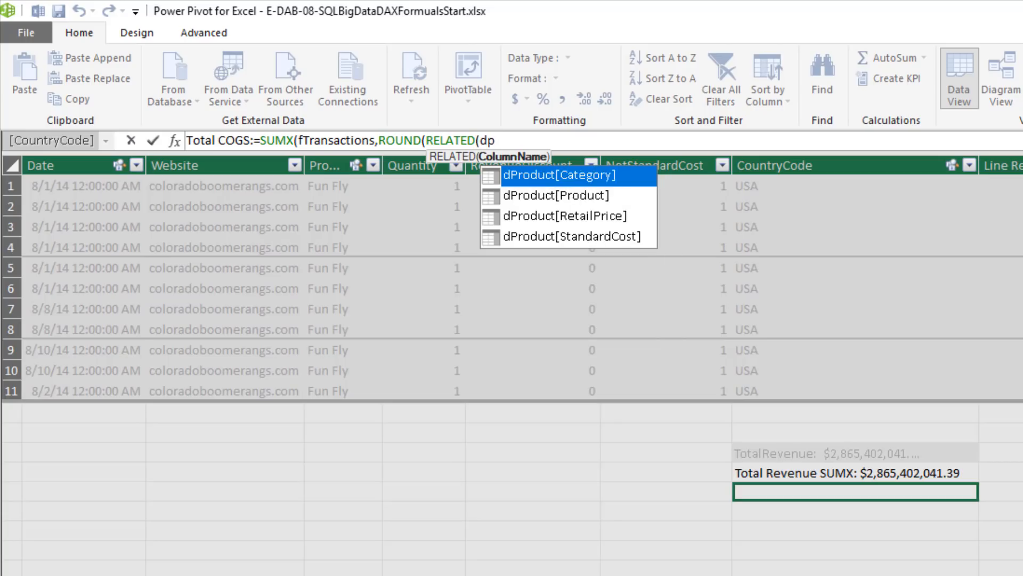
{"action": "key", "text": "Down"}
{"action": "key", "text": "Down"}
{"action": "key", "text": "Down"}
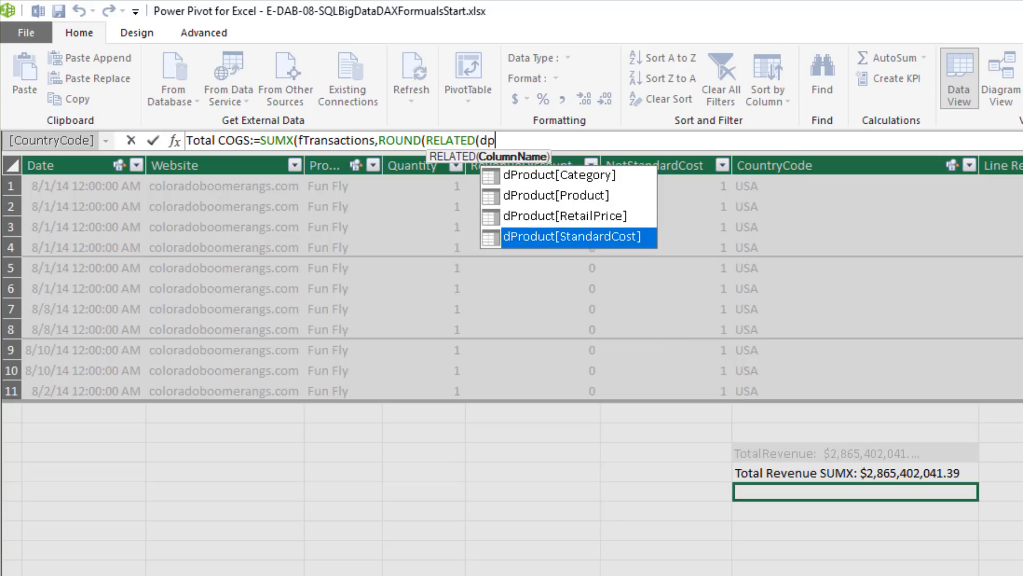
{"action": "key", "text": "Tab"}
{"action": "type", "text": ")"}
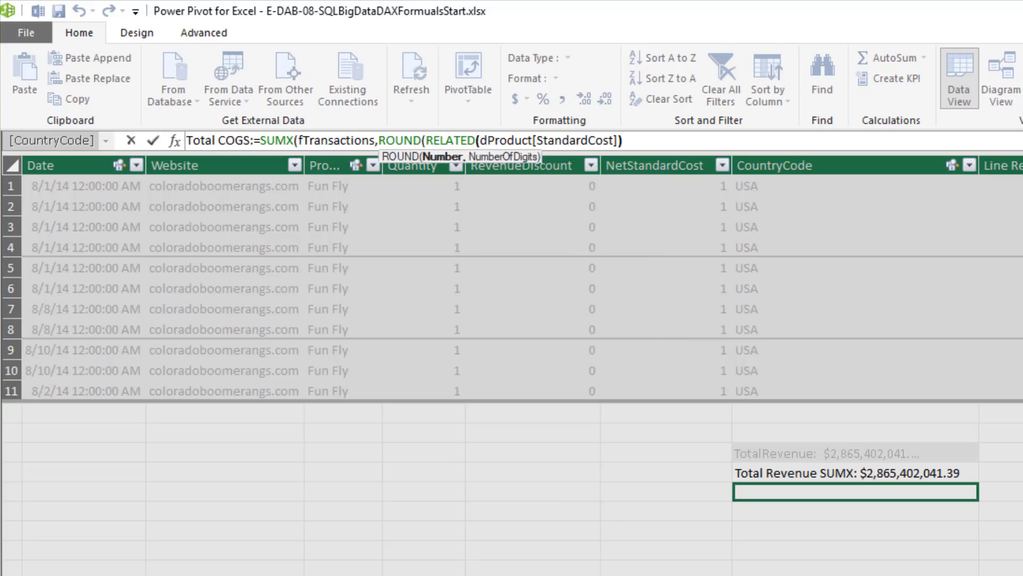
{"action": "type", "text": "*"}
Complete Total COGS by multiplying by fTransactions[Quantity] and fTransactions[NetStandardCost], rounded to 2 digits, and format the measure as US dollar currency
{"action": "left_click", "coordinate": [426, 166]}
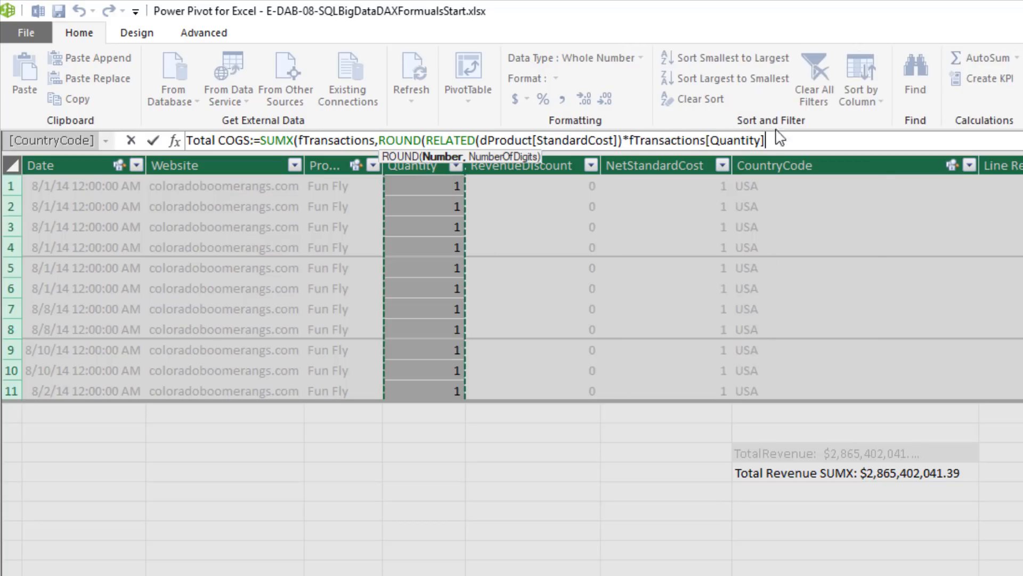
{"action": "type", "text": "*"}
{"action": "left_click", "coordinate": [697, 163]}
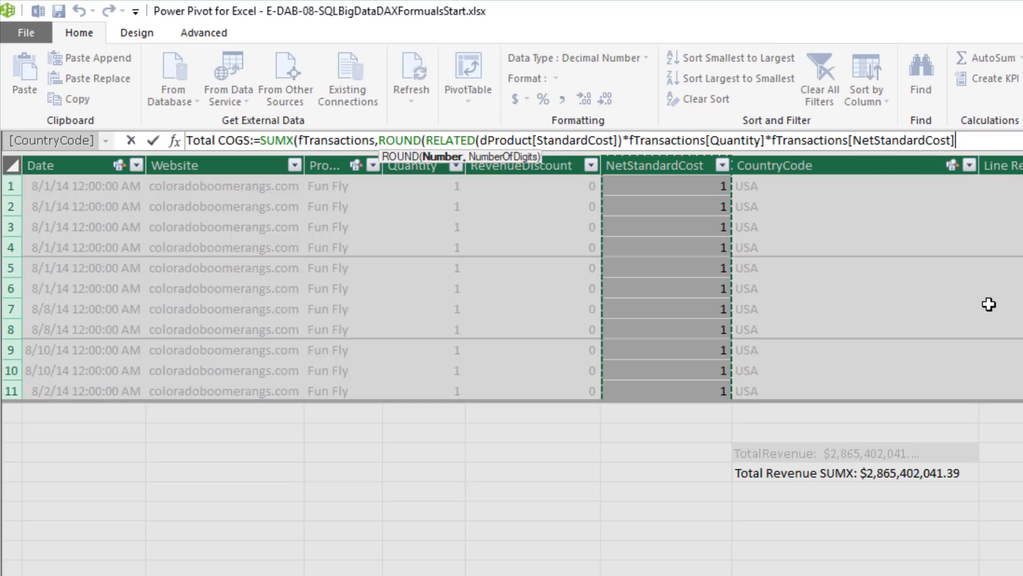
{"action": "type", "text": ",2)"}
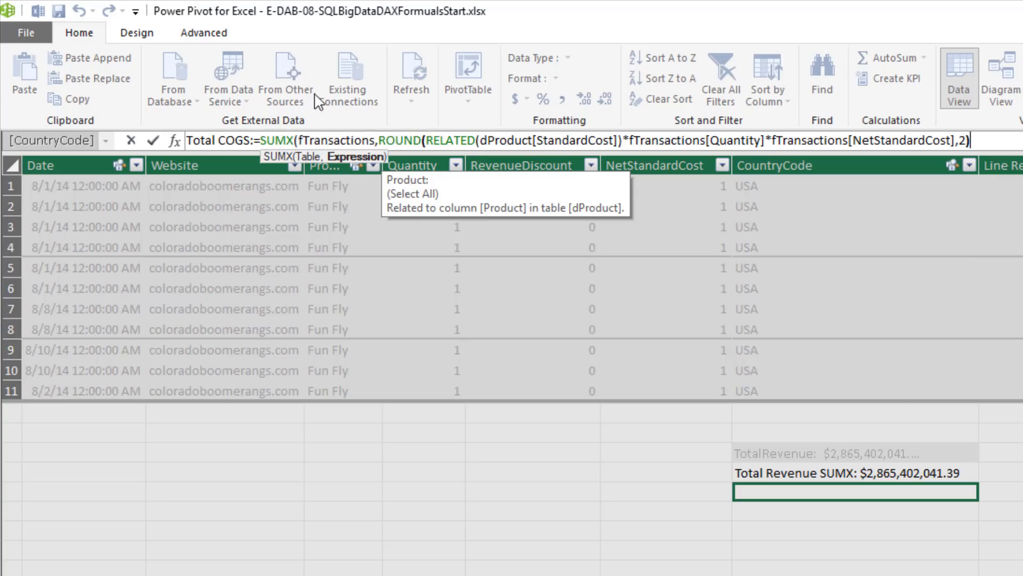
{"action": "left_click", "coordinate": [993, 136]}
{"action": "type", "text": ")"}
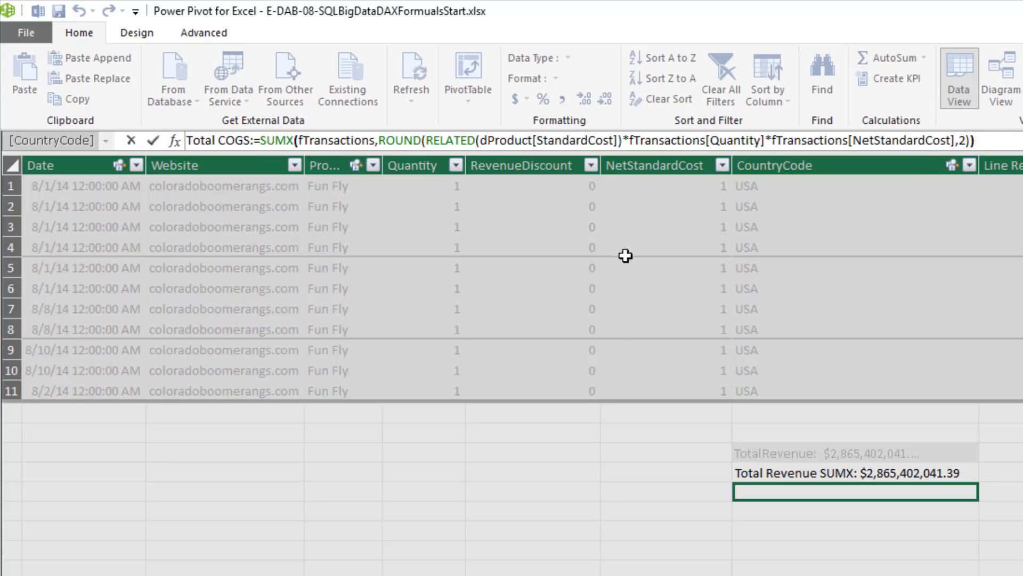
{"action": "key", "text": "Return"}
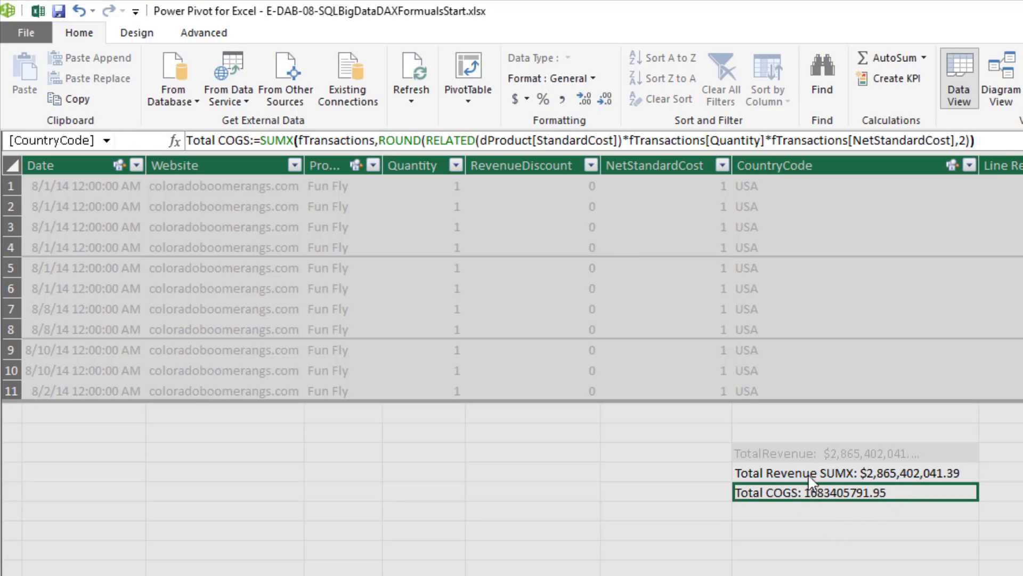
{"action": "left_click", "coordinate": [526, 99]}
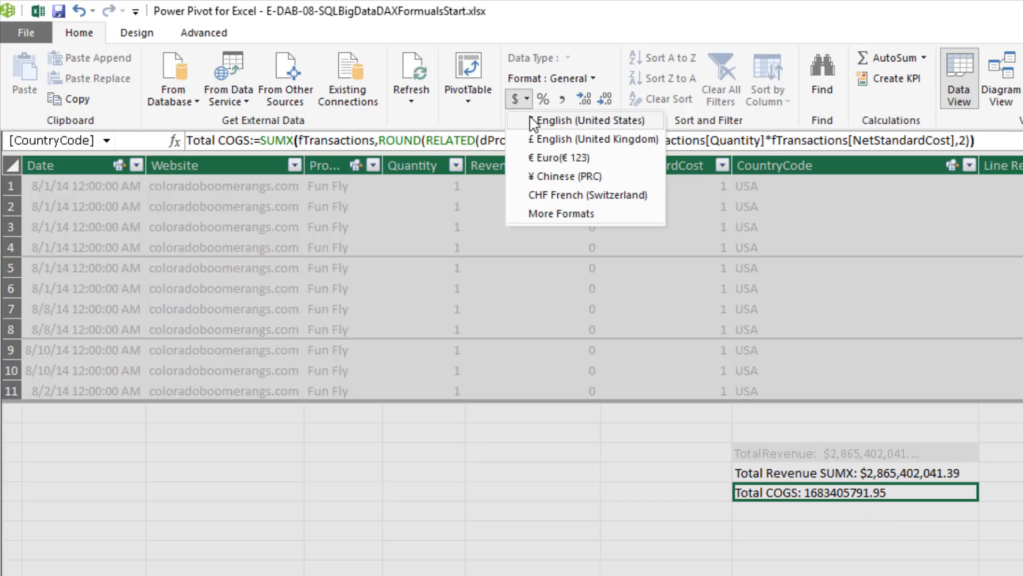
{"action": "left_click", "coordinate": [533, 121]}
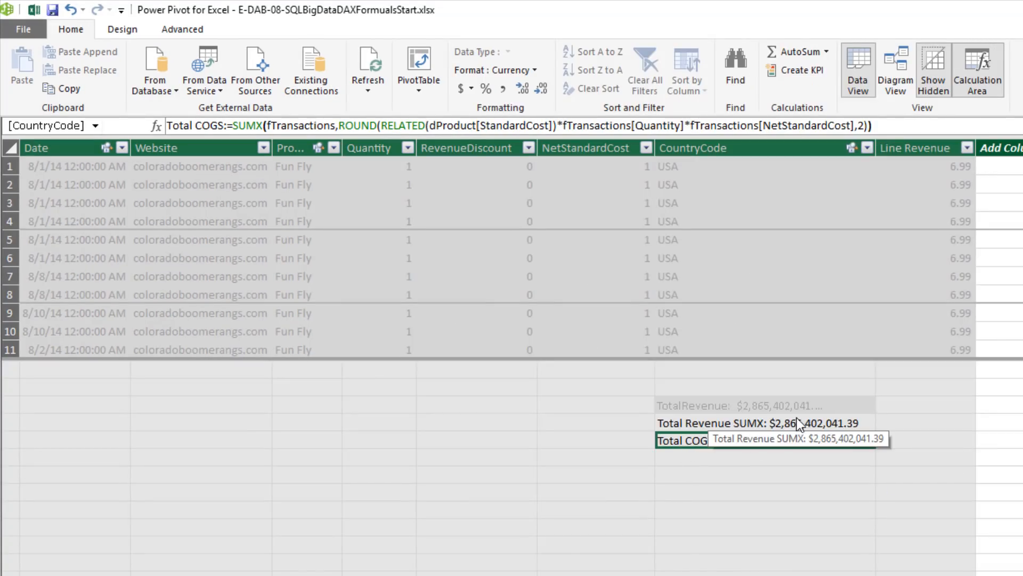
Create the measure Total Gross Profit:=[Total Revenue SUMX]-[Total COGS] below Total COGS and format it as US dollar currency
{"action": "left_click", "coordinate": [688, 458]}
{"action": "type", "text": "Total Gross Profit:="}
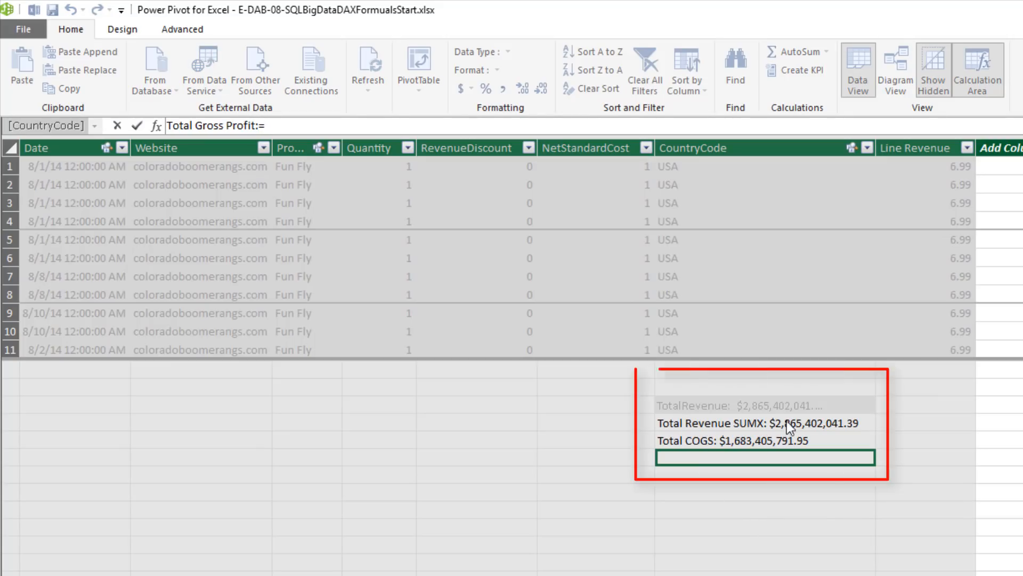
{"action": "left_click", "coordinate": [686, 425]}
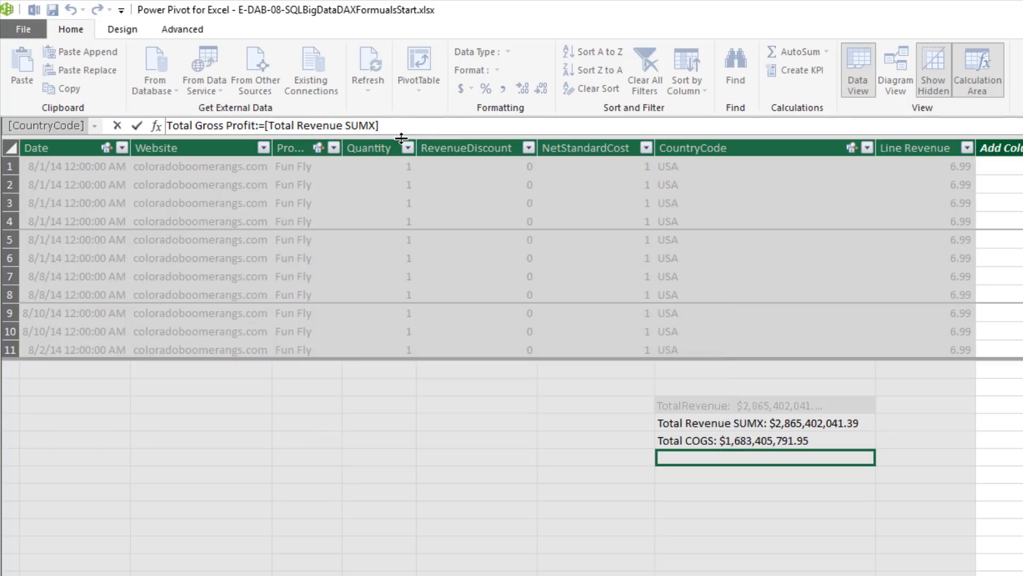
{"action": "type", "text": "-"}
{"action": "left_click", "coordinate": [669, 441]}
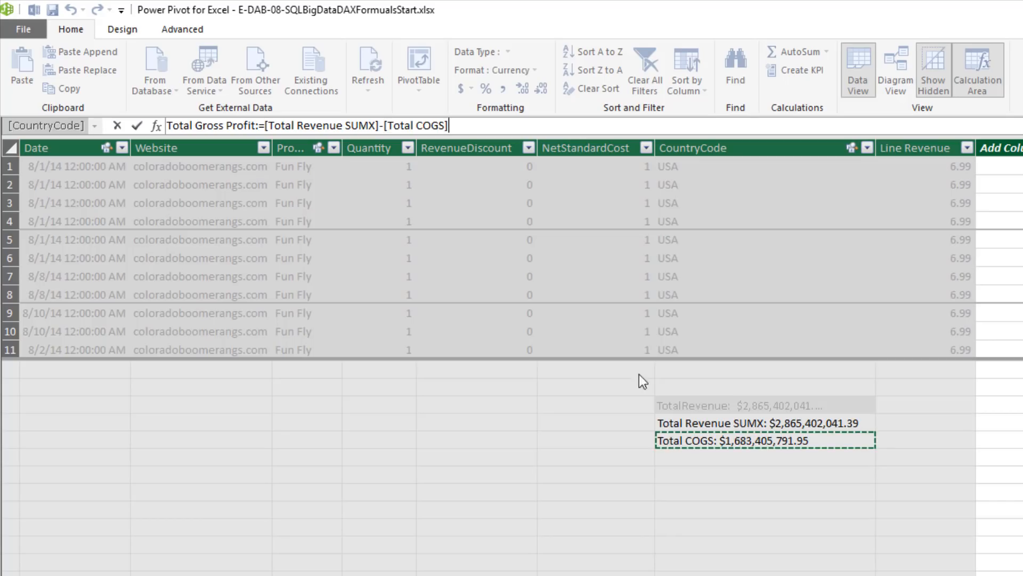
{"action": "key", "text": "Return"}
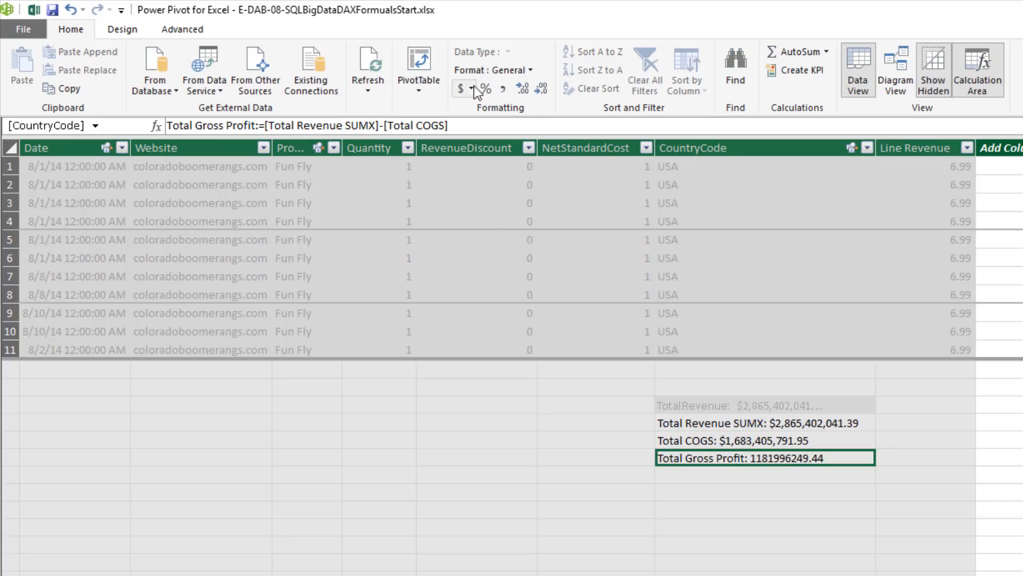
{"action": "left_click", "coordinate": [472, 87]}
{"action": "left_click", "coordinate": [528, 101]}
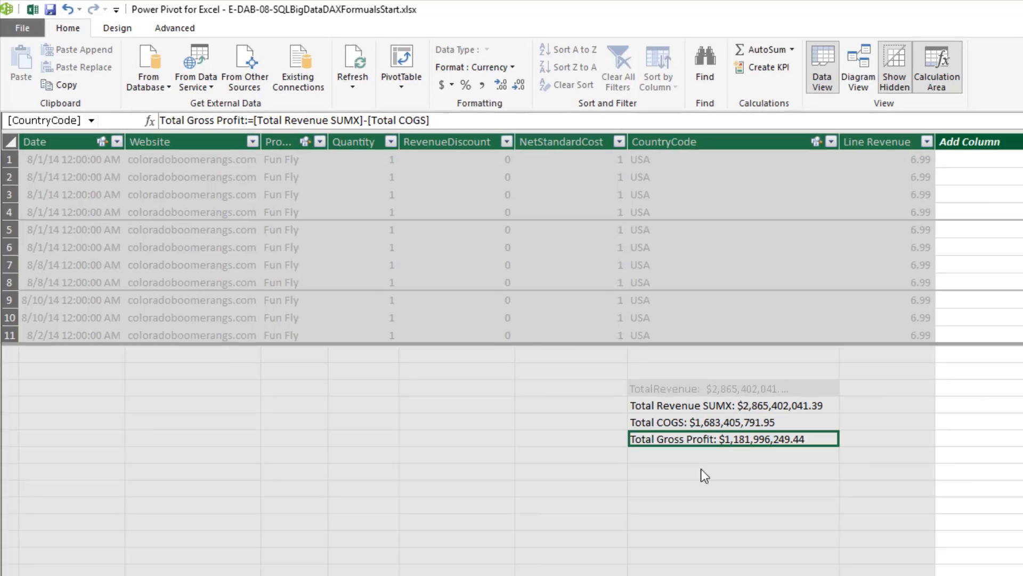
Start a Gp% measure below Total Gross Profit using DIVIDE with [Total Gross Profit] as the numerator
{"action": "left_click", "coordinate": [654, 459]}
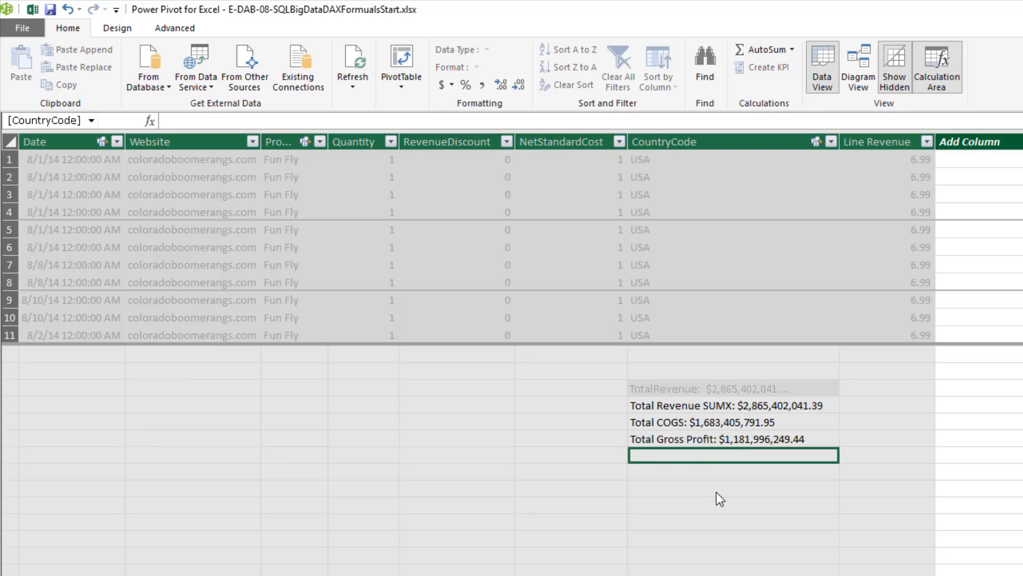
{"action": "type", "text": "Gp%:="}
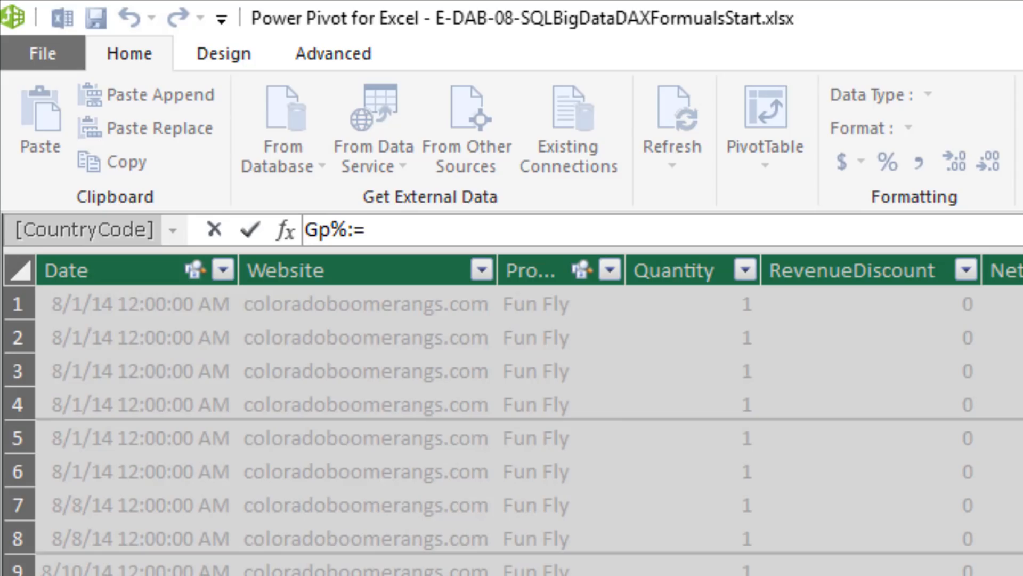
{"action": "type", "text": "div"}
{"action": "key", "text": "Tab"}
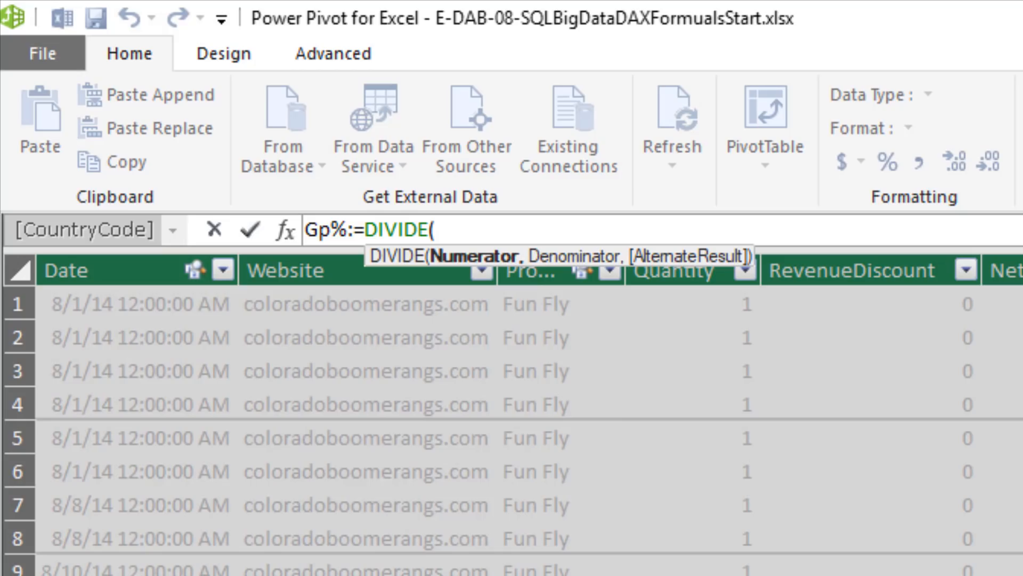
{"action": "type", "text": "["}
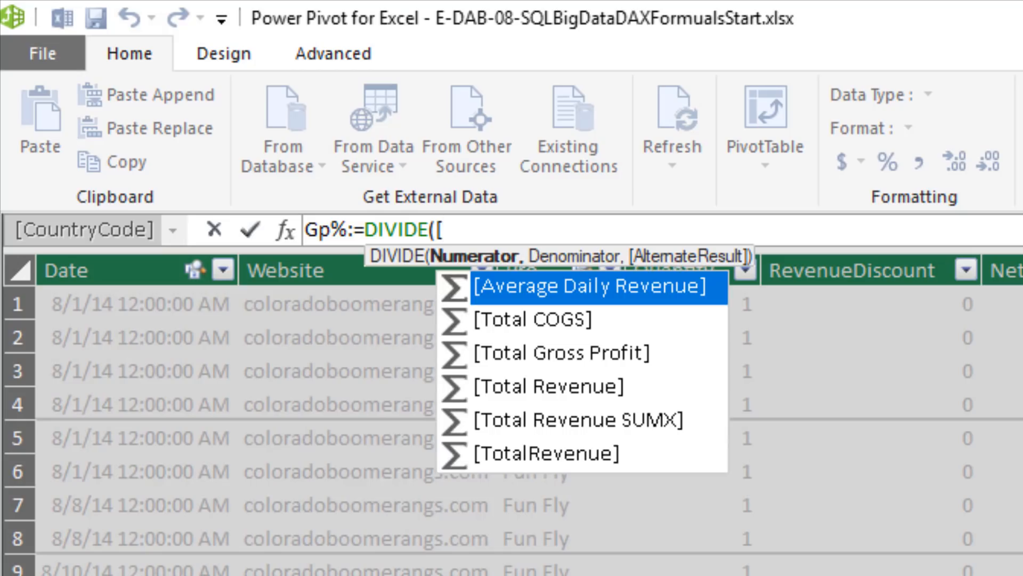
{"action": "key", "text": "Down"}
{"action": "key", "text": "Down"}
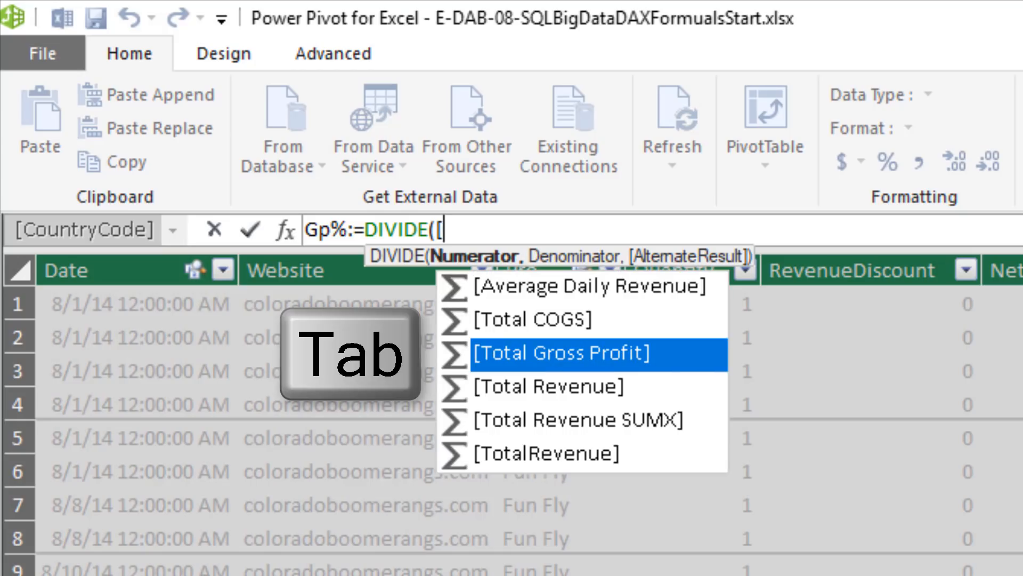
{"action": "key", "text": "Tab"}
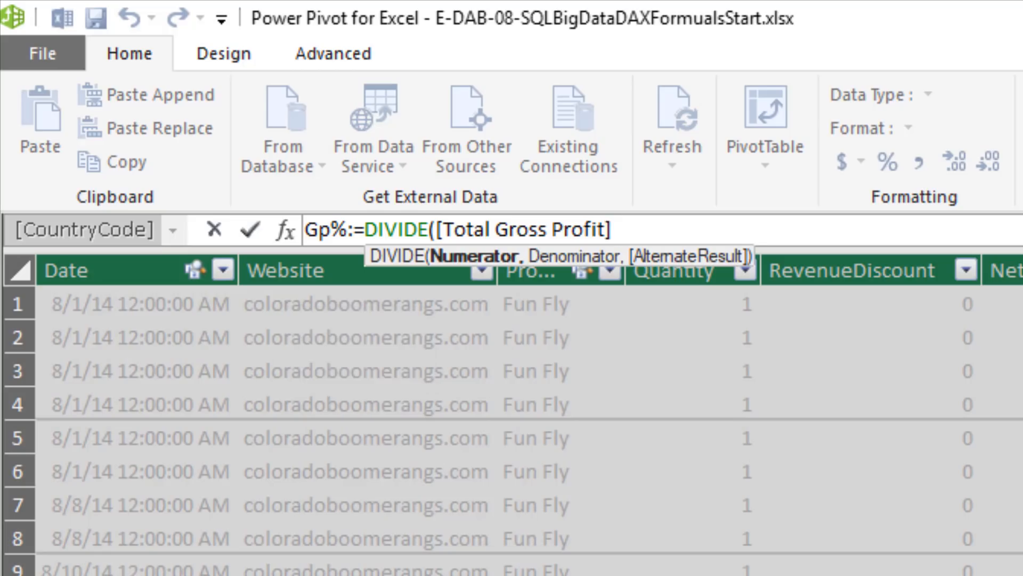
Complete the Gp% measure with [Total Revenue SUMX] as the denominator and format it as a percentage with two decimals
{"action": "type", "text": ","}
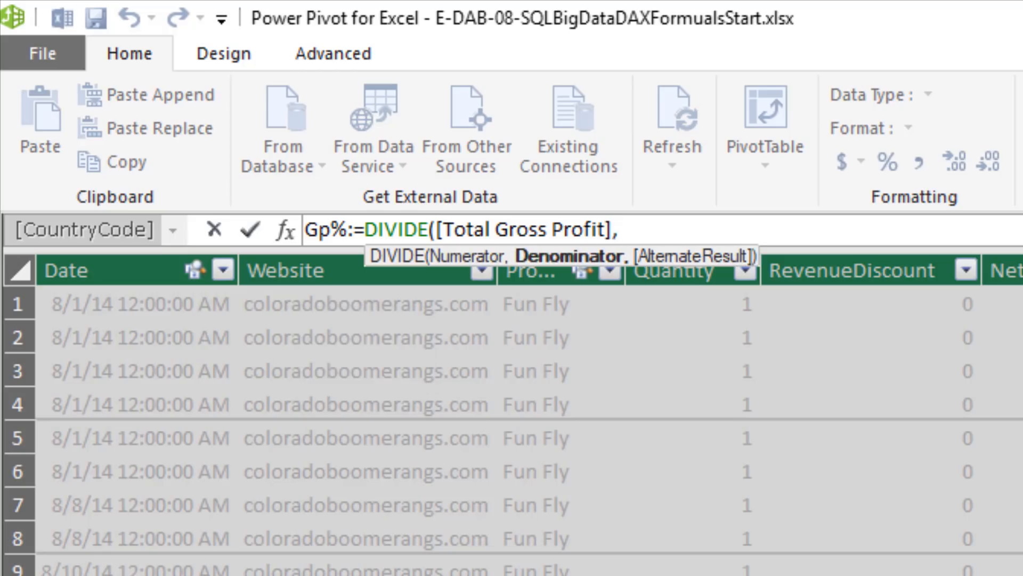
{"action": "type", "text": "["}
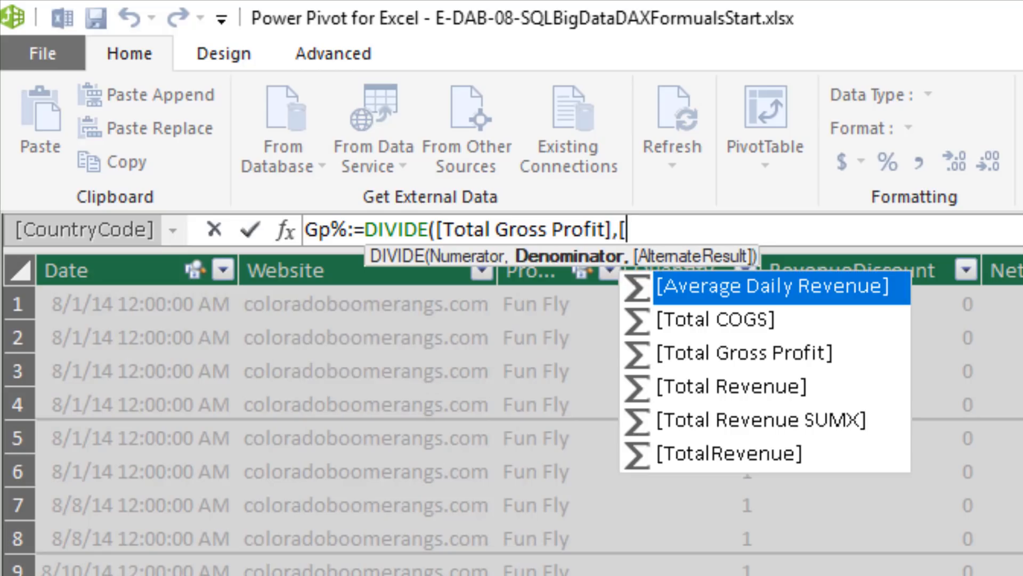
{"action": "key", "text": "Down"}
{"action": "key", "text": "Down"}
{"action": "key", "text": "Down"}
{"action": "key", "text": "Down"}
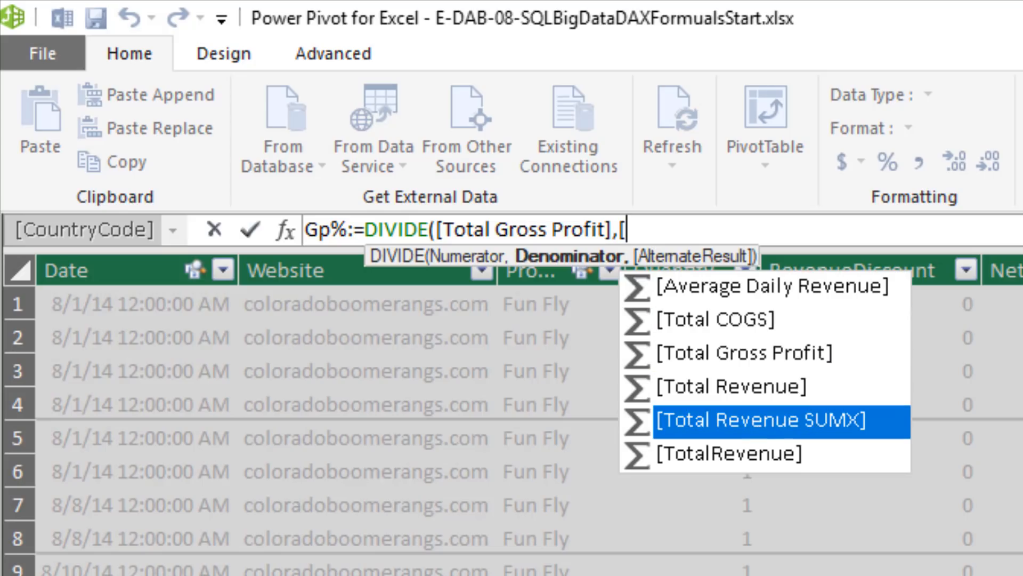
{"action": "key", "text": "Tab"}
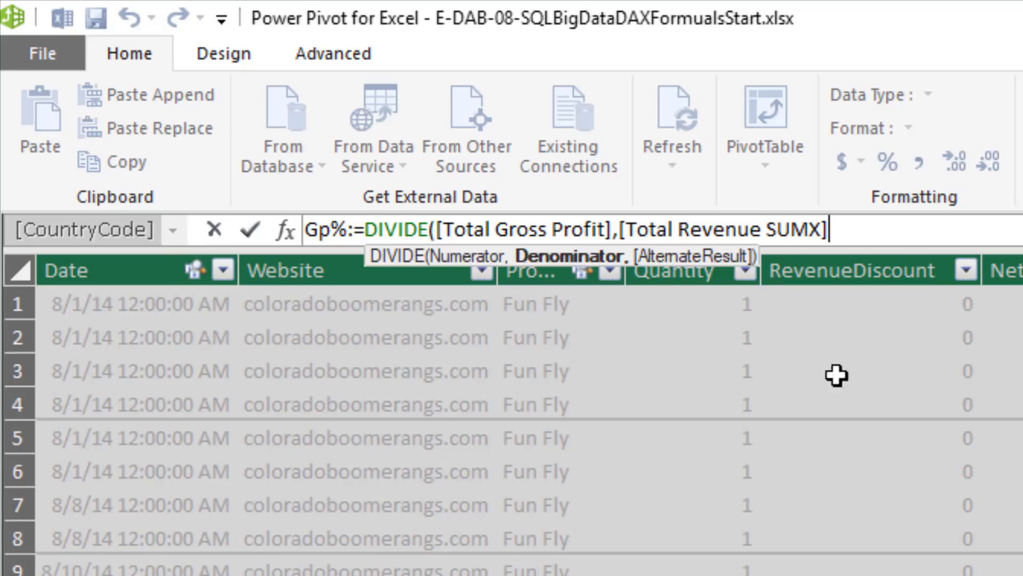
{"action": "type", "text": ")"}
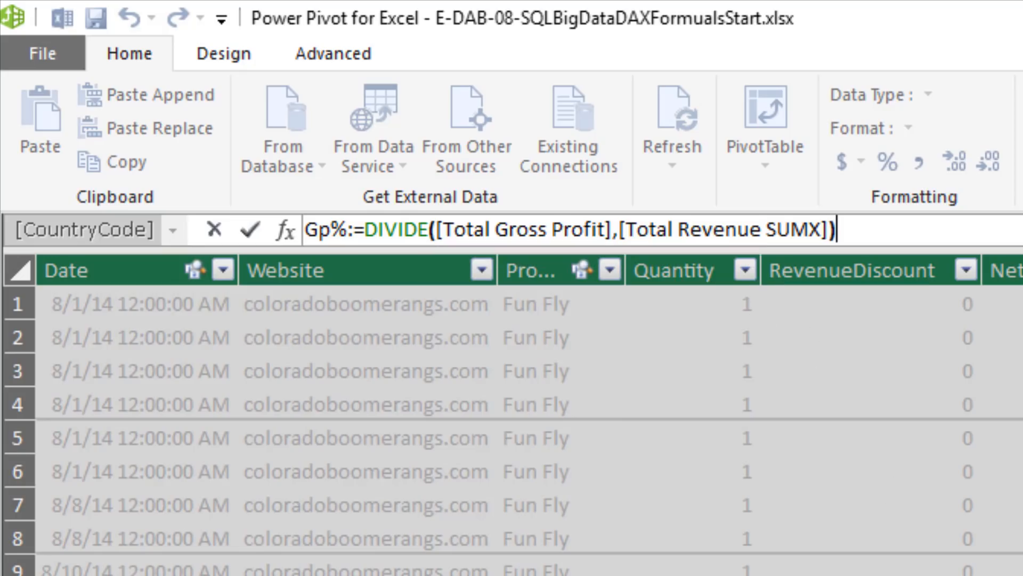
{"action": "key", "text": "Return"}
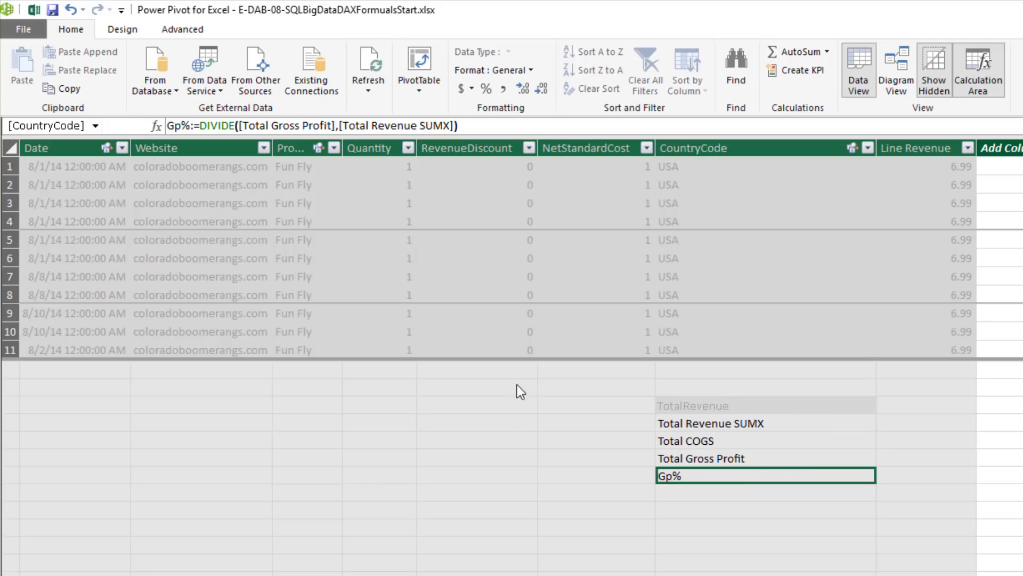
{"action": "left_click", "coordinate": [484, 85]}
{"action": "left_click", "coordinate": [543, 91]}
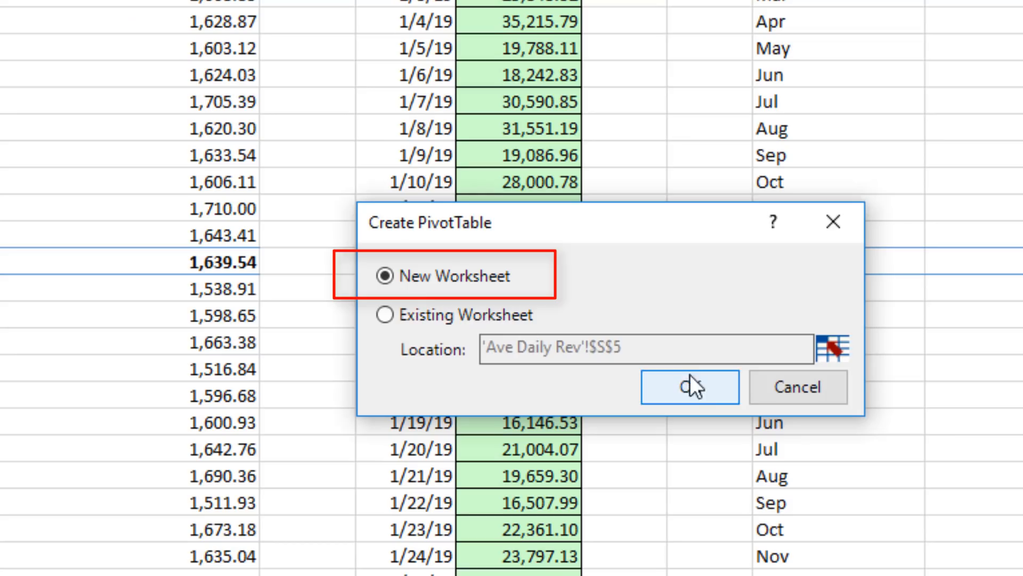
Create a PivotTable on a new worksheet with Year and Month from the Calendar table as row fields
{"action": "left_click", "coordinate": [709, 382]}
{"action": "left_click", "coordinate": [575, 162]}
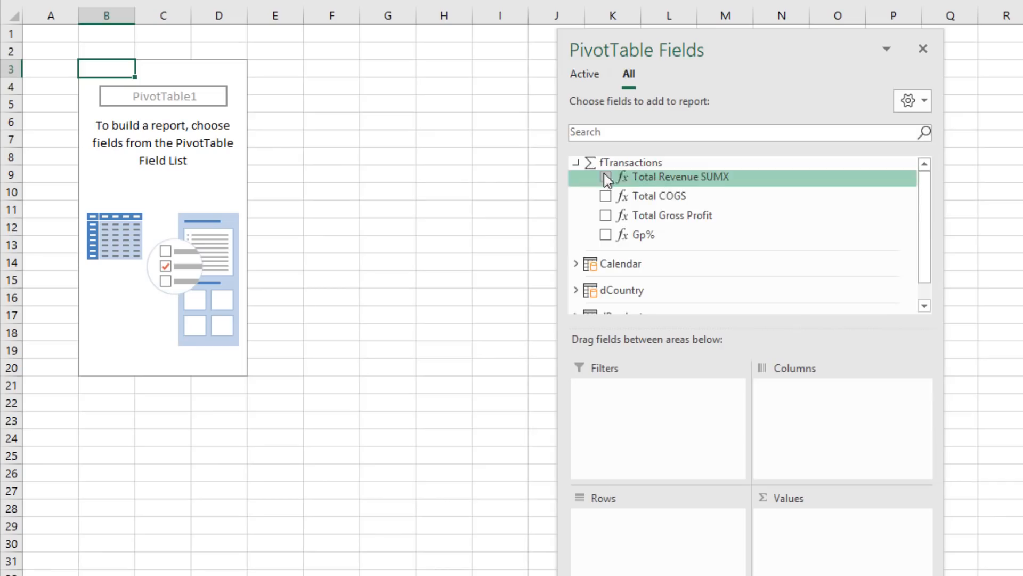
{"action": "left_click", "coordinate": [575, 263]}
{"action": "left_click_drag", "start_coordinate": [627, 304], "coordinate": [655, 520]}
{"action": "left_click_drag", "start_coordinate": [633, 285], "coordinate": [667, 532]}
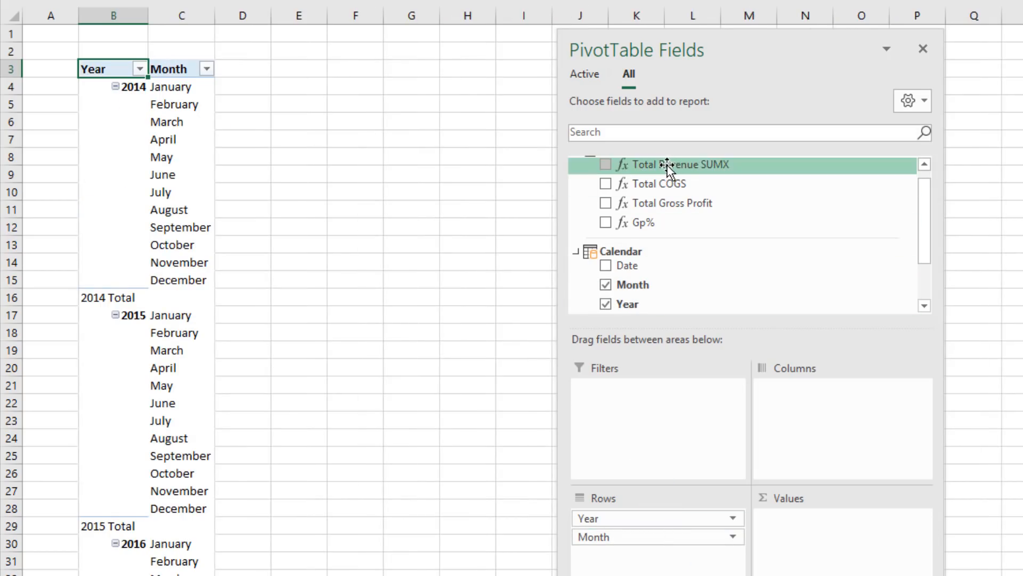
Add the measures Total Revenue SUMX, Total COGS and Gp% to the PivotTable values
{"action": "left_click_drag", "start_coordinate": [669, 164], "coordinate": [821, 557]}
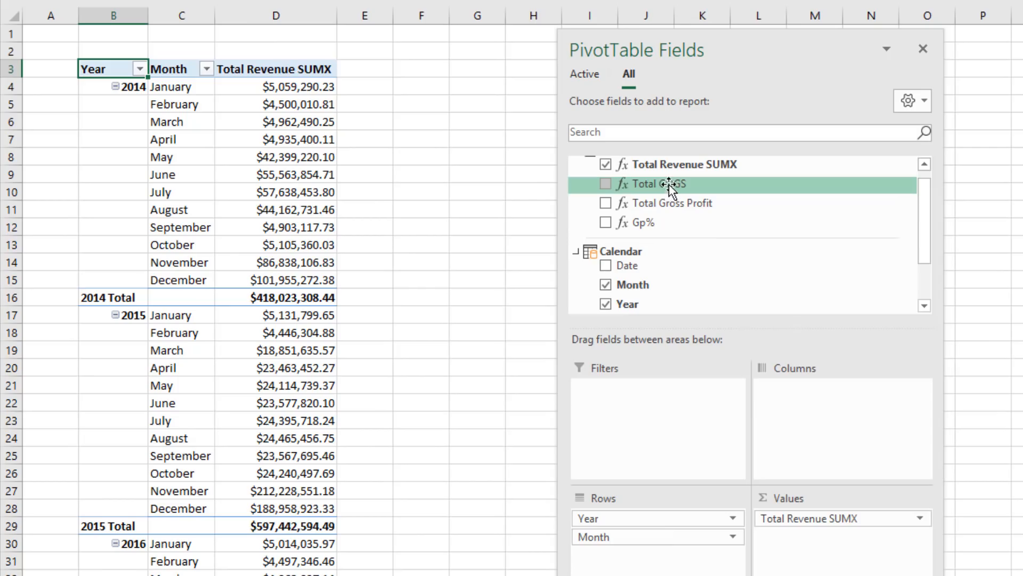
{"action": "left_click_drag", "start_coordinate": [669, 182], "coordinate": [809, 560]}
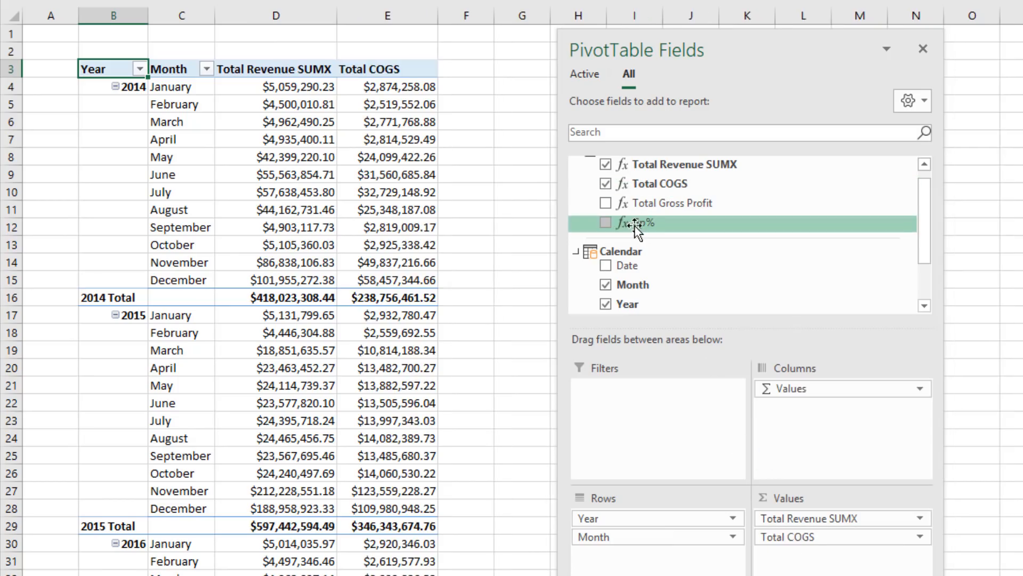
{"action": "left_click_drag", "start_coordinate": [640, 223], "coordinate": [808, 565]}
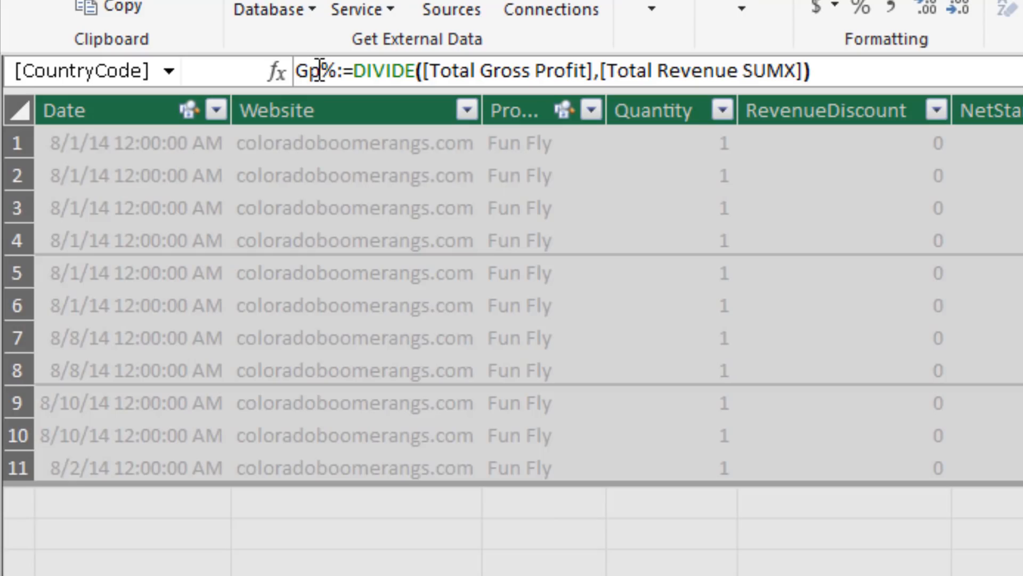
Rename the Gp% measure to Gross Profit % in its Power Pivot formula
{"action": "double_click", "coordinate": [131, 29]}
{"action": "type", "text": "Gross Profit"}
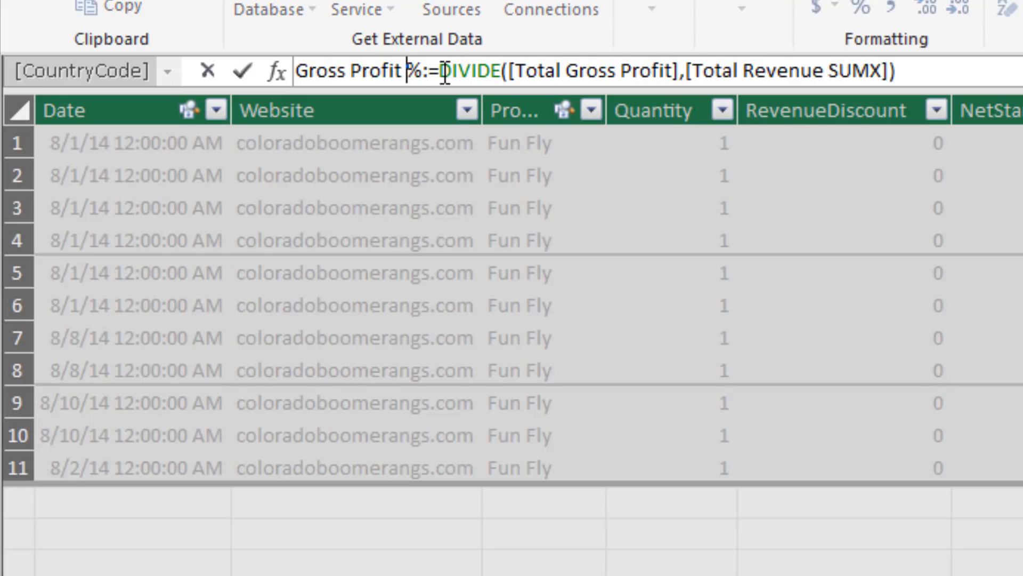
{"action": "key", "text": "Return"}
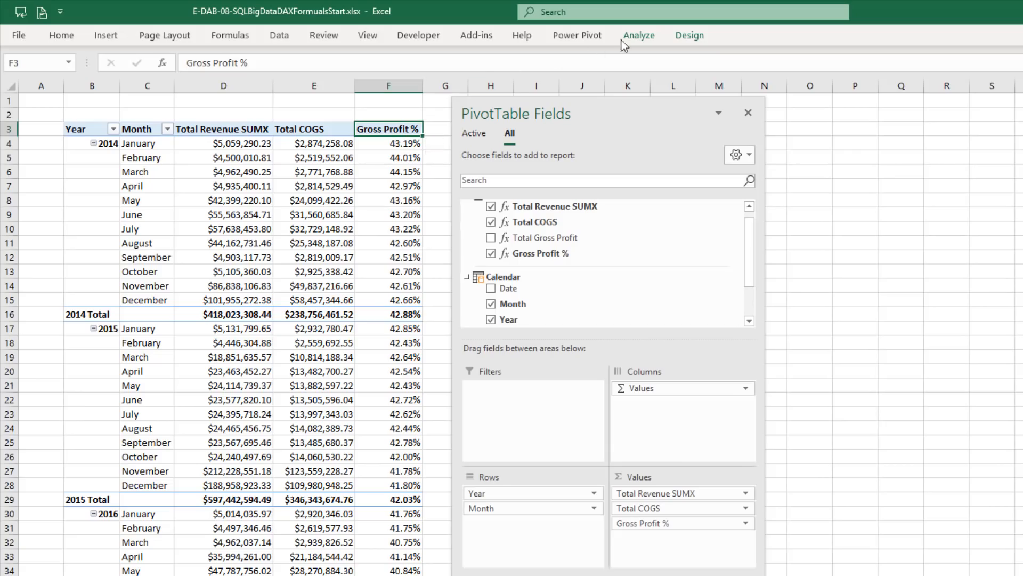
Insert a slicer for the Calendar table's Year field on the PivotTable
{"action": "left_click", "coordinate": [634, 36]}
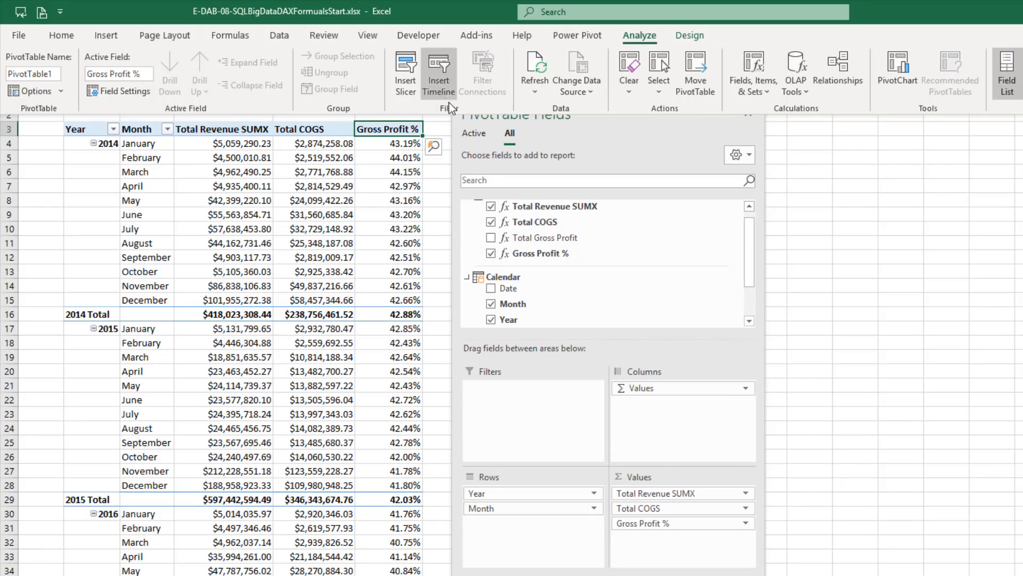
{"action": "left_click", "coordinate": [403, 75]}
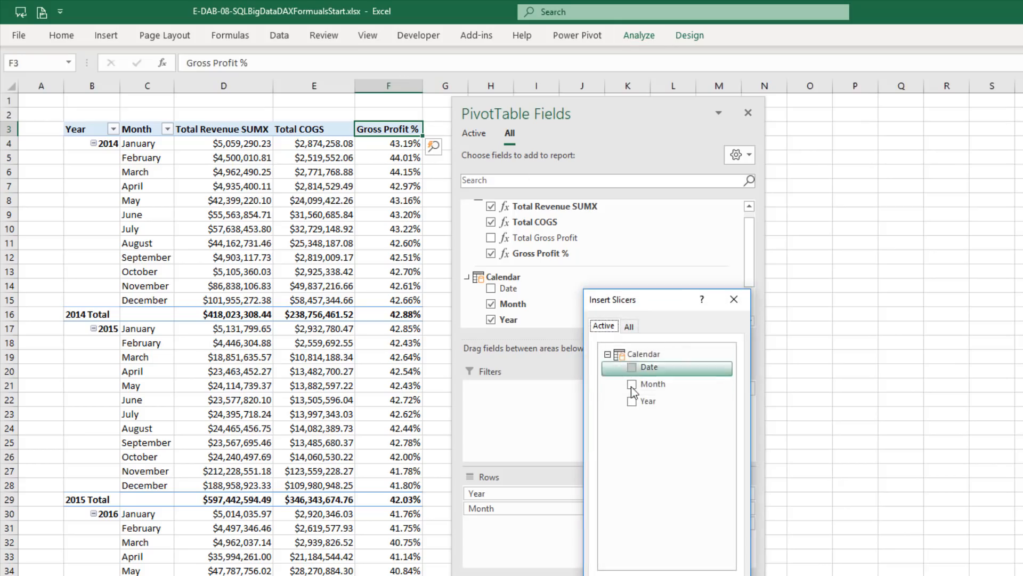
{"action": "left_click", "coordinate": [633, 400]}
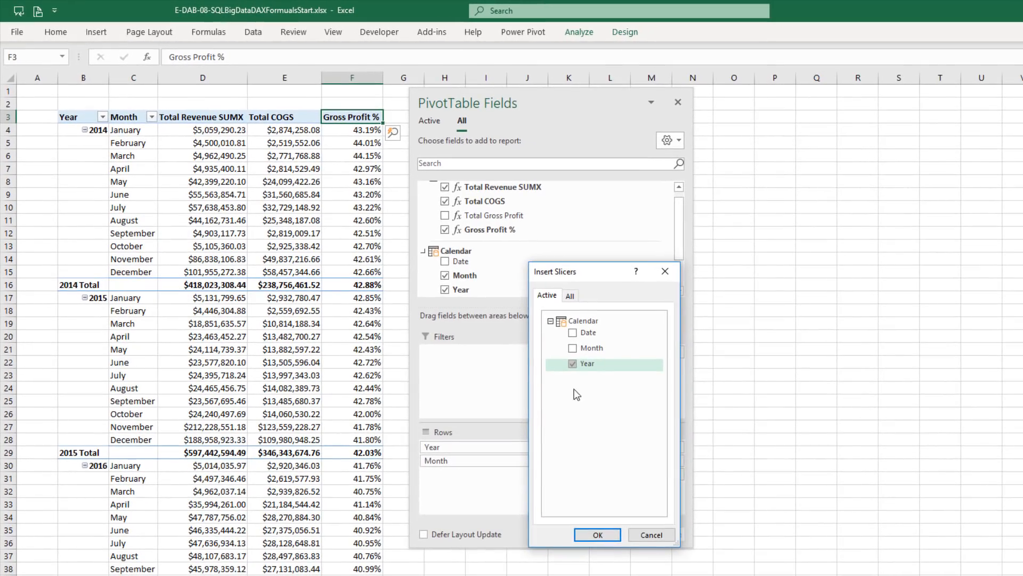
{"action": "left_click", "coordinate": [597, 535]}
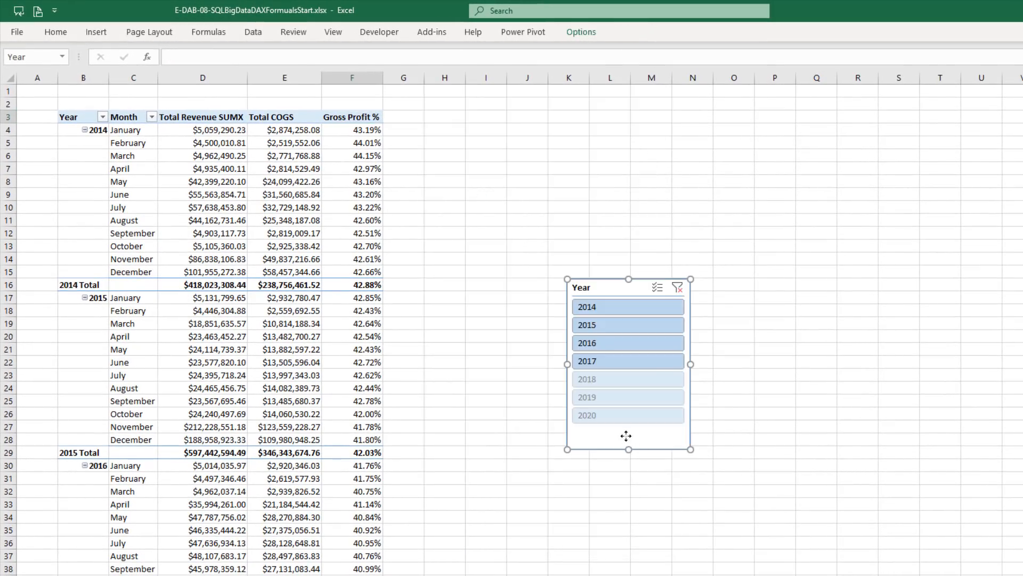
Set the Year slicer to hide items with no data and move it close to the PivotTable
{"action": "right_click", "coordinate": [627, 441]}
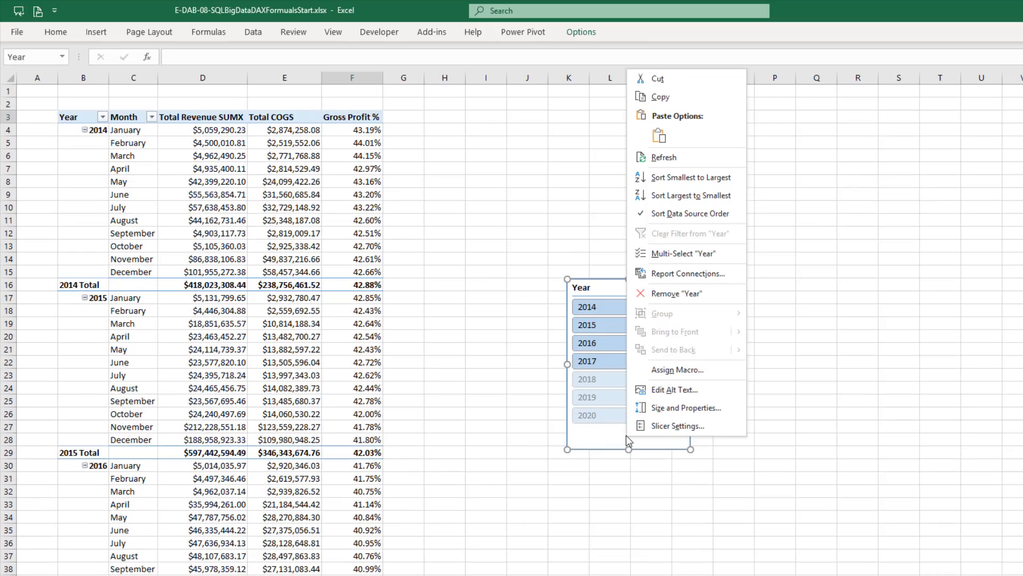
{"action": "left_click", "coordinate": [664, 432]}
{"action": "left_click", "coordinate": [674, 477]}
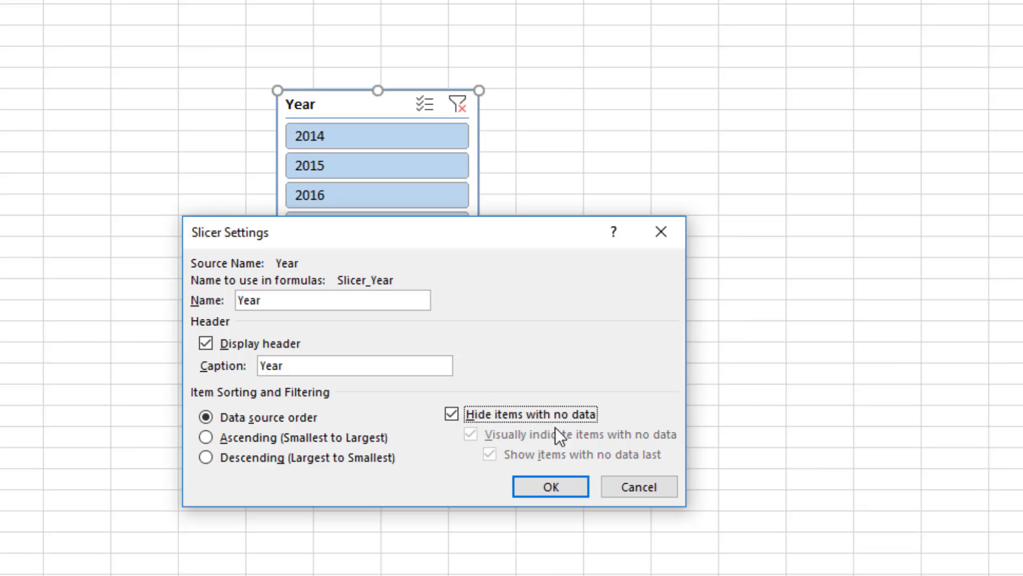
{"action": "left_click", "coordinate": [558, 487]}
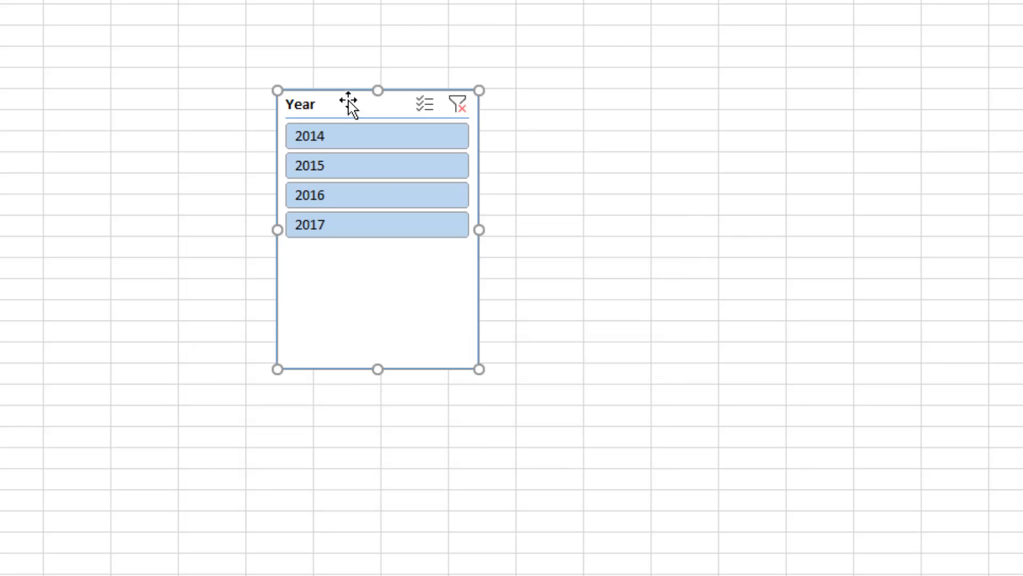
{"action": "left_click_drag", "start_coordinate": [349, 100], "coordinate": [92, 298]}
Insert a 2-D line PivotChart based on the PivotTable
{"action": "left_click", "coordinate": [234, 129]}
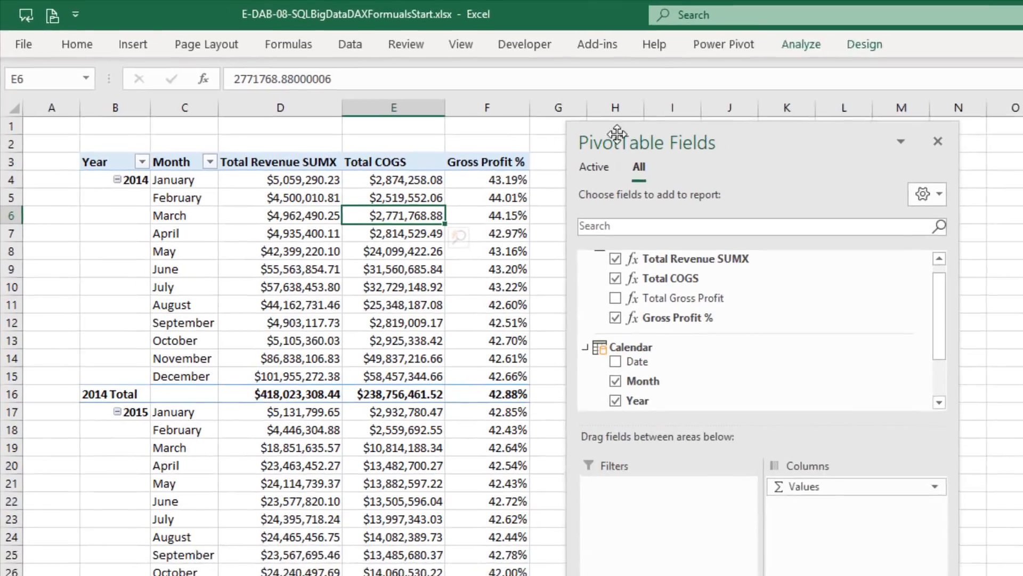
{"action": "left_click", "coordinate": [134, 46]}
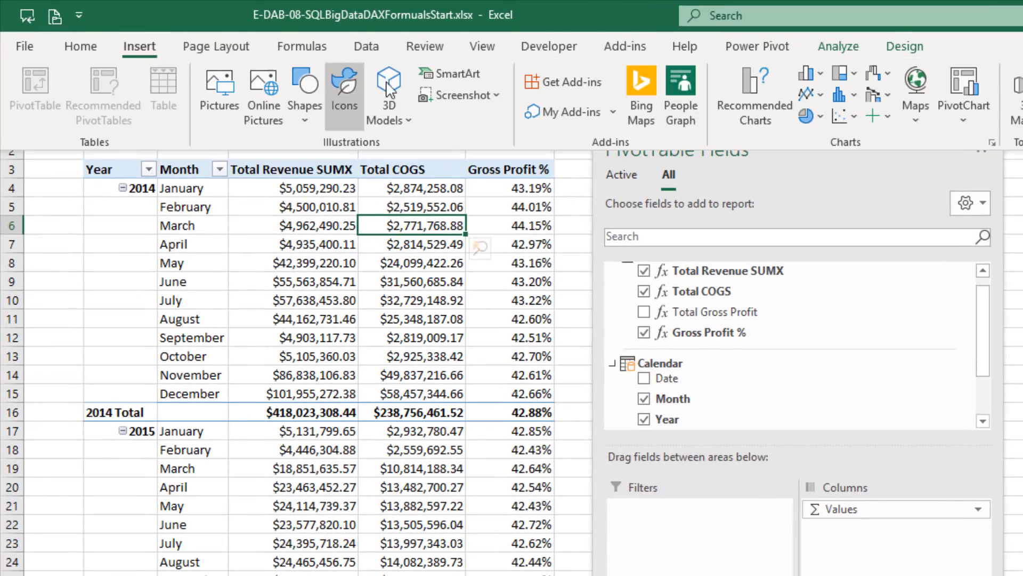
{"action": "left_click", "coordinate": [820, 94]}
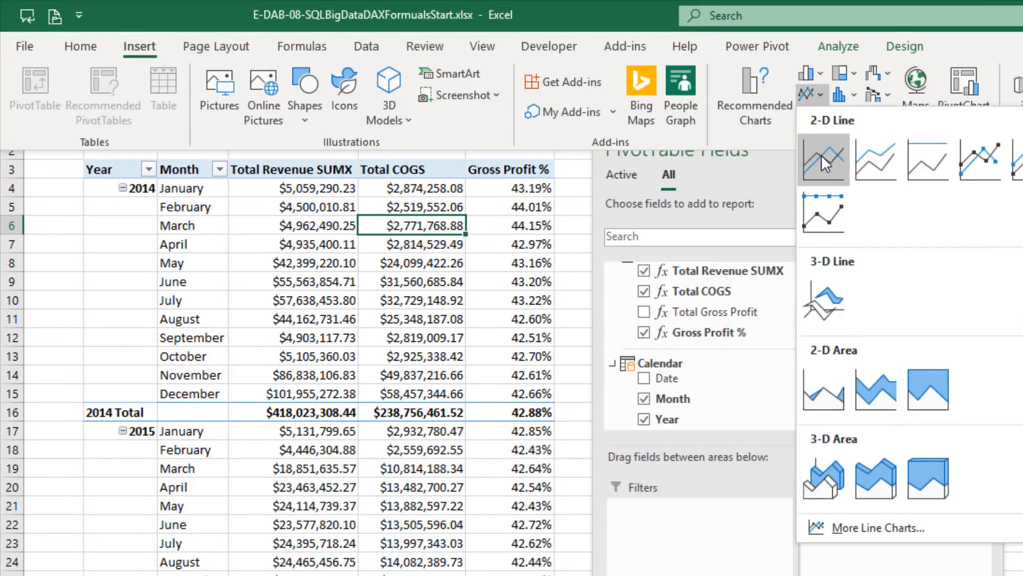
{"action": "left_click", "coordinate": [824, 160]}
Place the line chart beside the PivotTable above the Year slicer, enlarge it, and hide all its field buttons
{"action": "left_click_drag", "start_coordinate": [744, 319], "coordinate": [660, 146]}
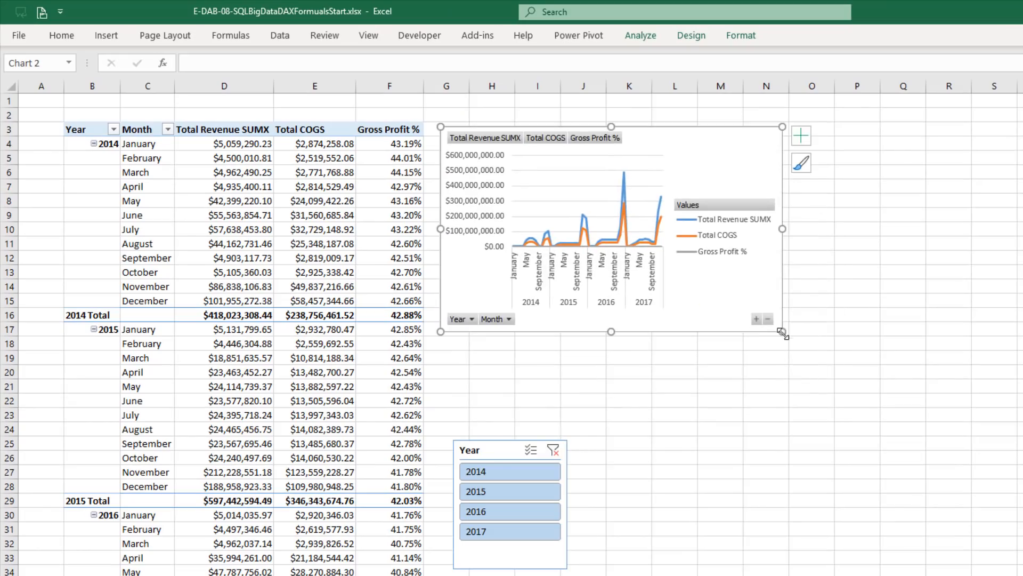
{"action": "left_click_drag", "start_coordinate": [782, 332], "coordinate": [871, 416]}
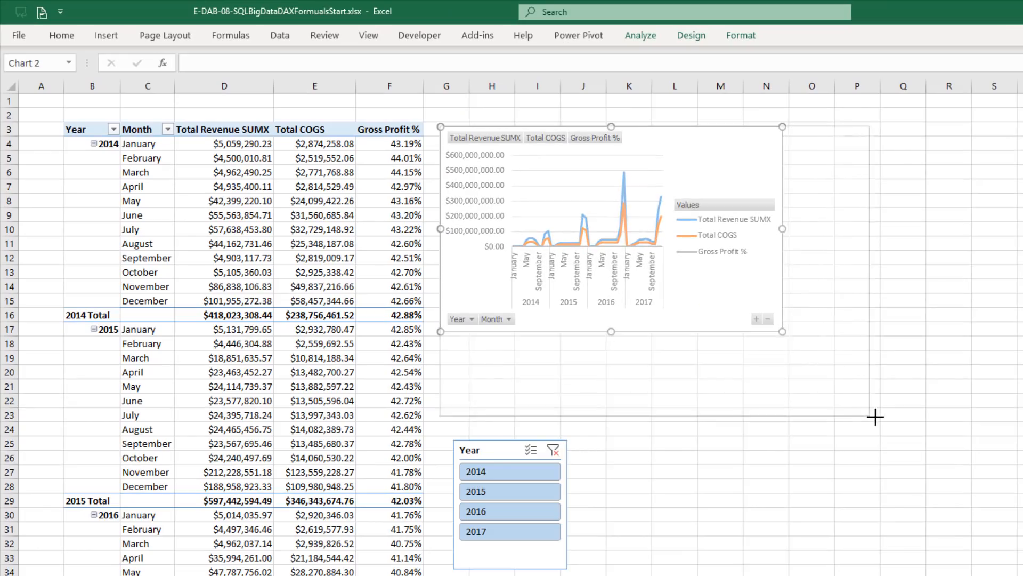
{"action": "right_click", "coordinate": [553, 136]}
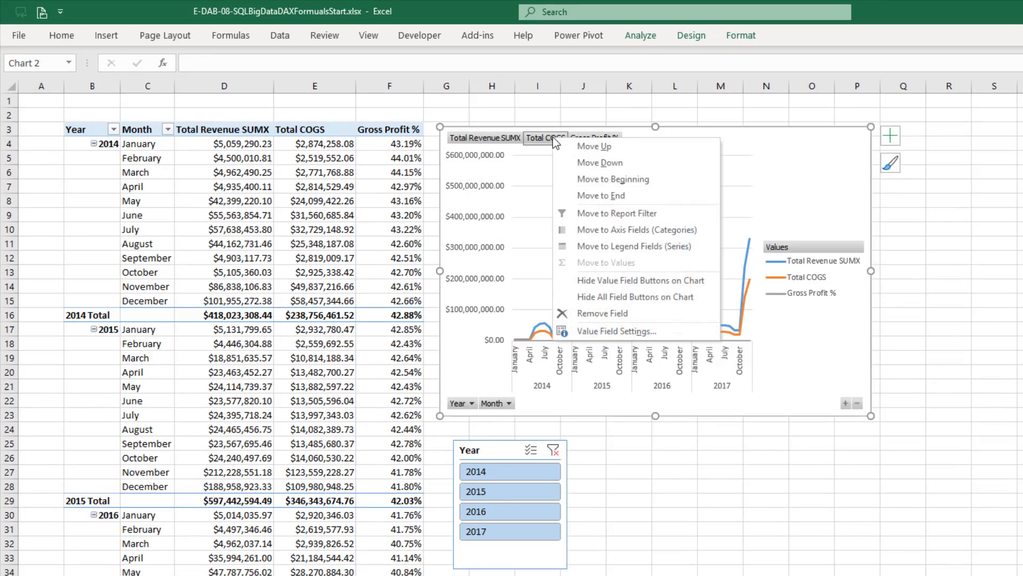
{"action": "left_click", "coordinate": [634, 300]}
Position the line chart's legend at the top and plot the Gross Profit % series on the secondary axis
{"action": "left_click", "coordinate": [802, 288]}
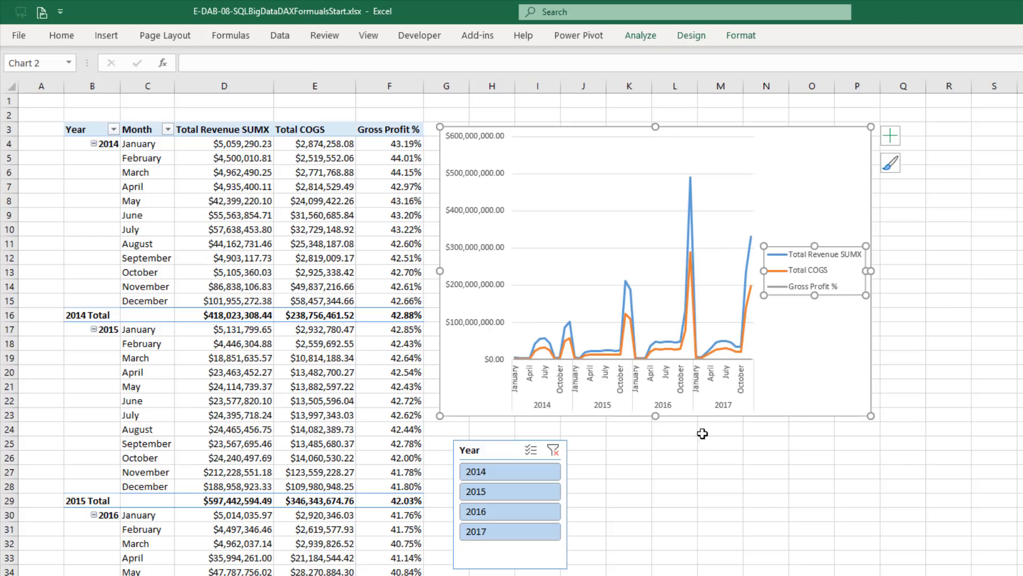
{"action": "key", "text": "ctrl+1"}
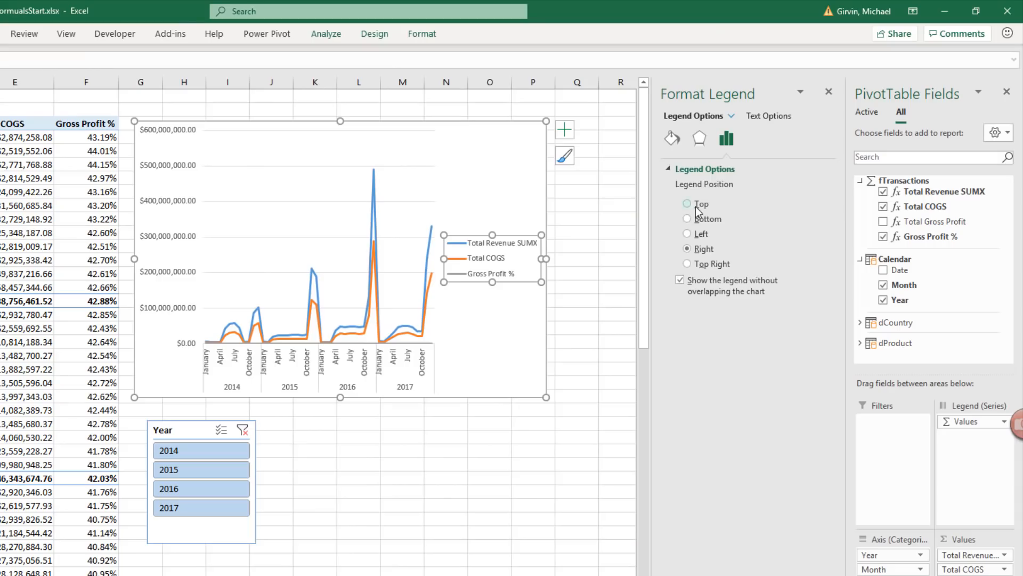
{"action": "left_click", "coordinate": [696, 205]}
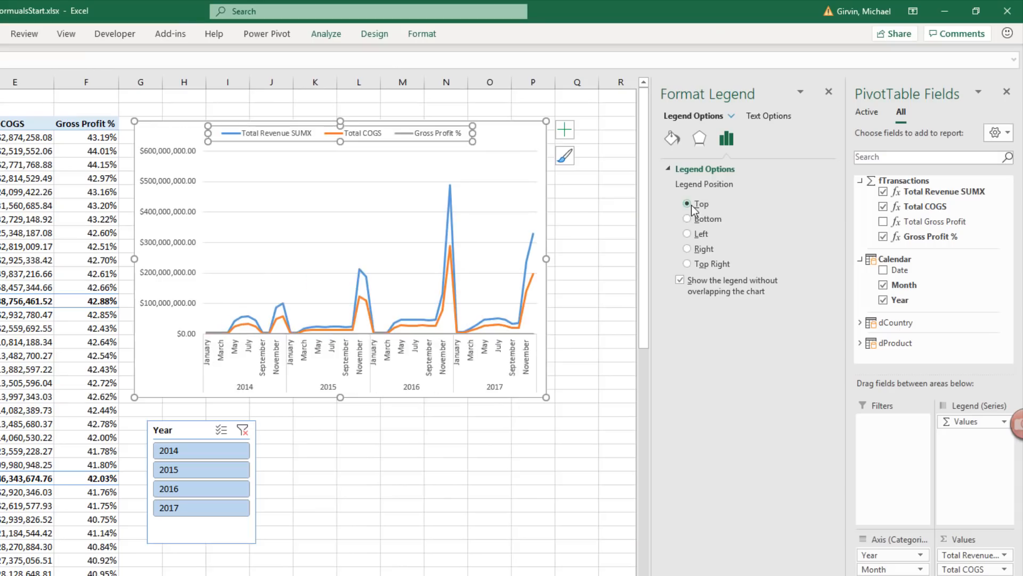
{"action": "left_click", "coordinate": [362, 334]}
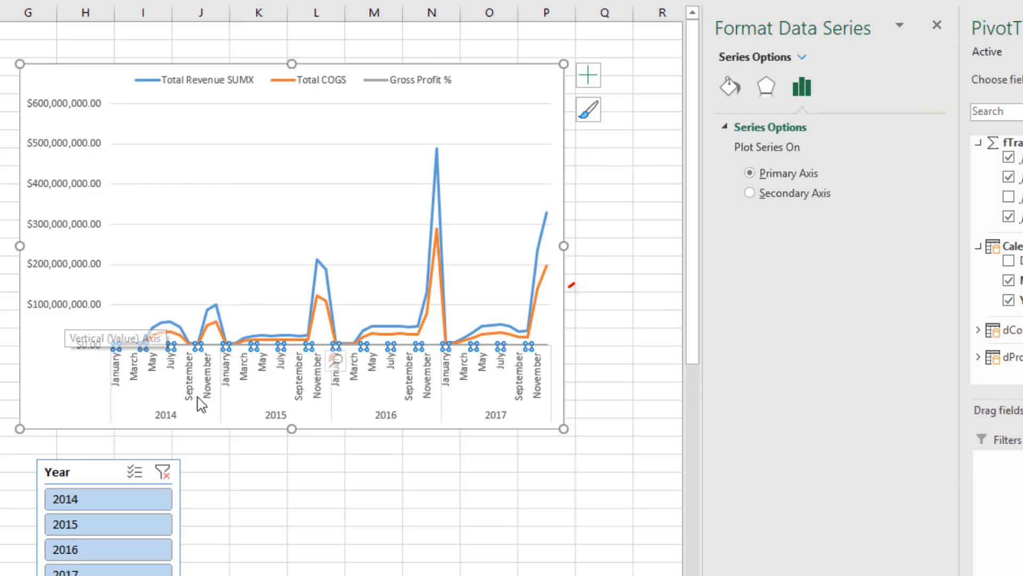
{"action": "left_click", "coordinate": [687, 219]}
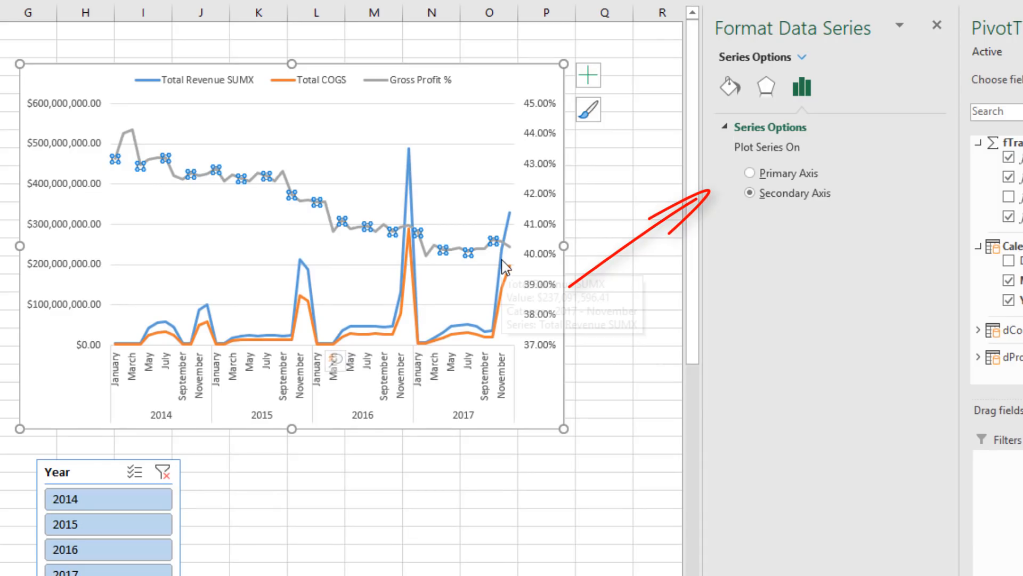
Apply the custom number format $0,,"M" to the chart's primary vertical axis
{"action": "left_click", "coordinate": [63, 229]}
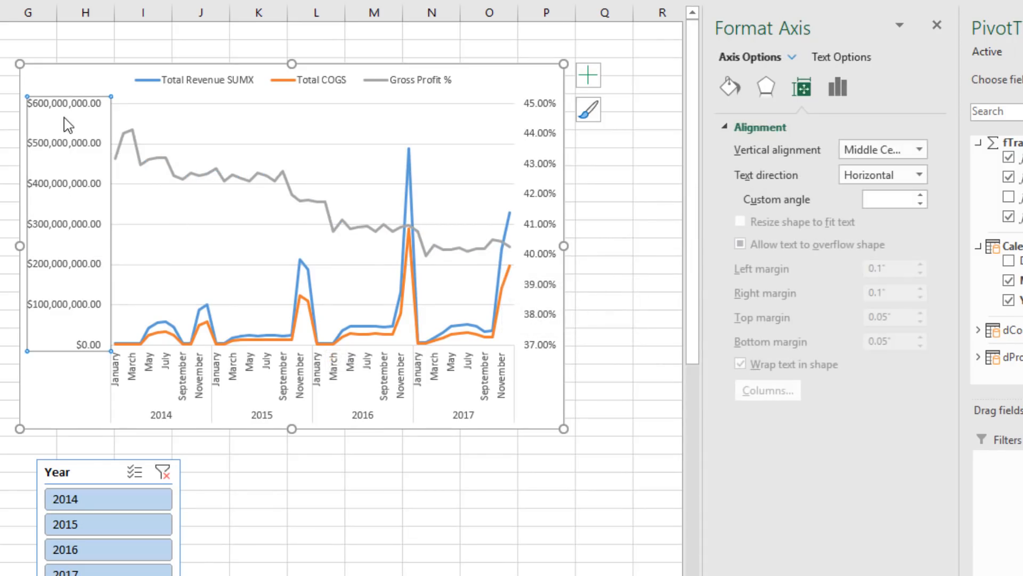
{"action": "left_click", "coordinate": [846, 89]}
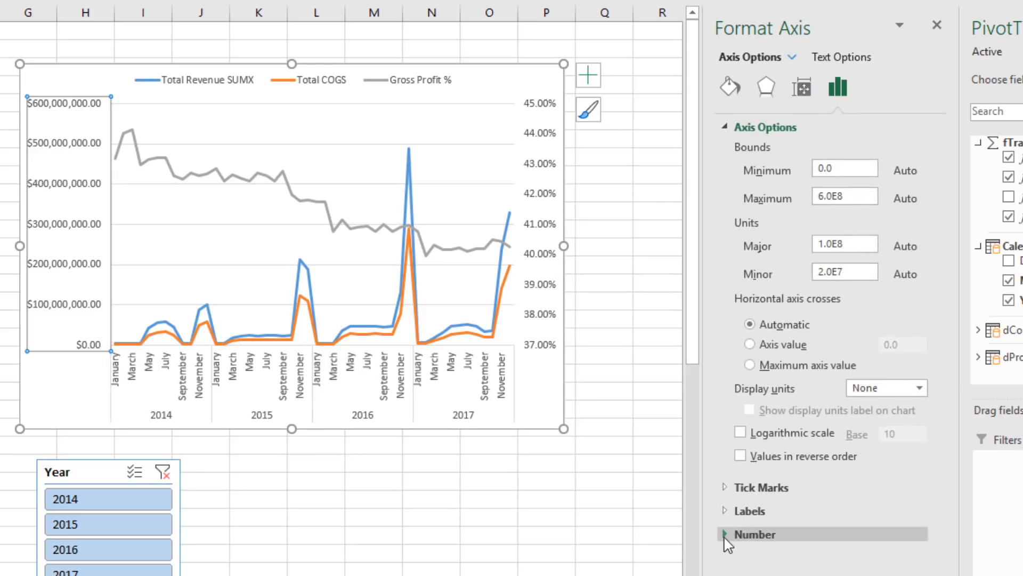
{"action": "left_click", "coordinate": [726, 534]}
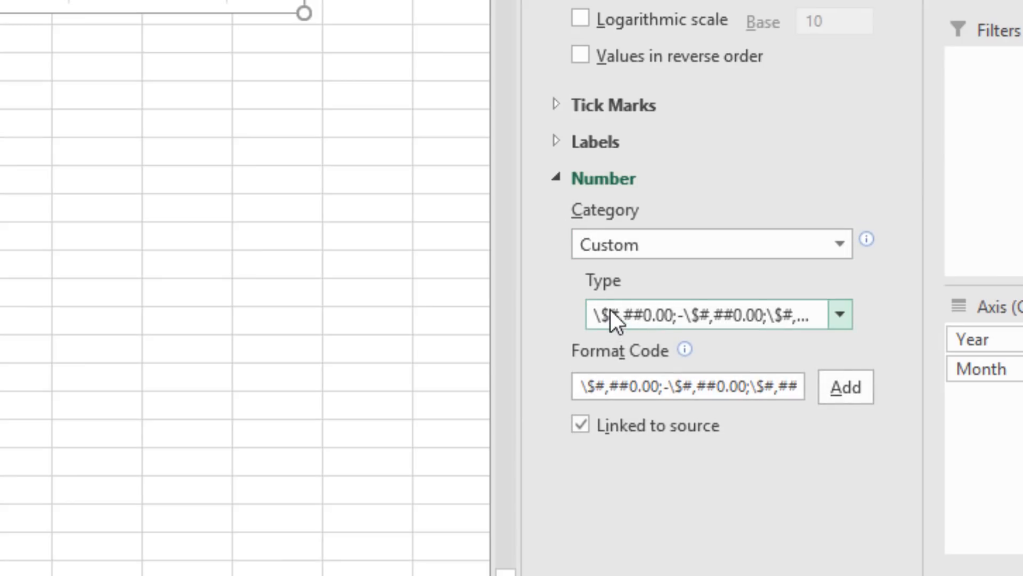
{"action": "left_click_drag", "start_coordinate": [580, 385], "coordinate": [871, 407]}
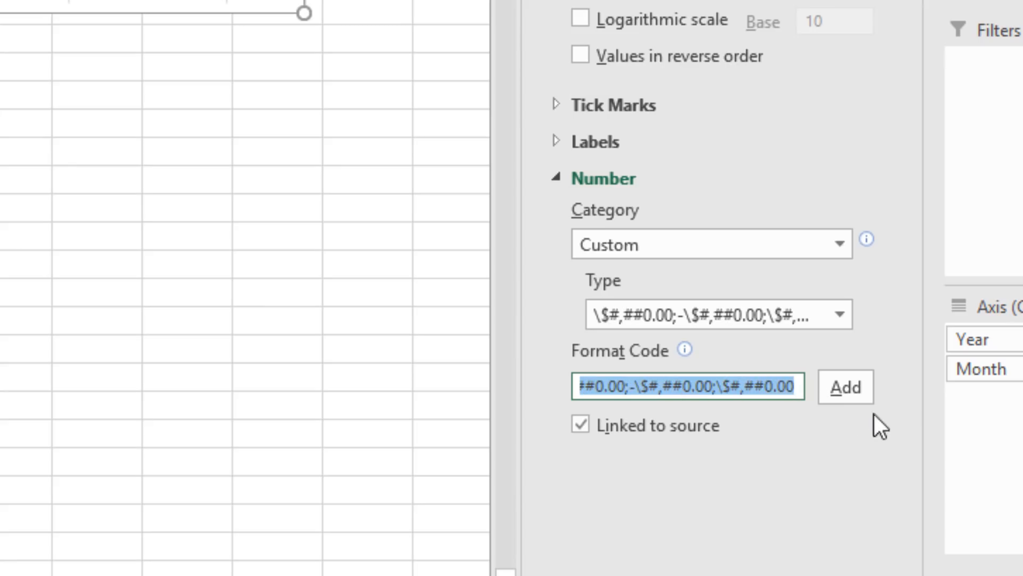
{"action": "type", "text": "$0"}
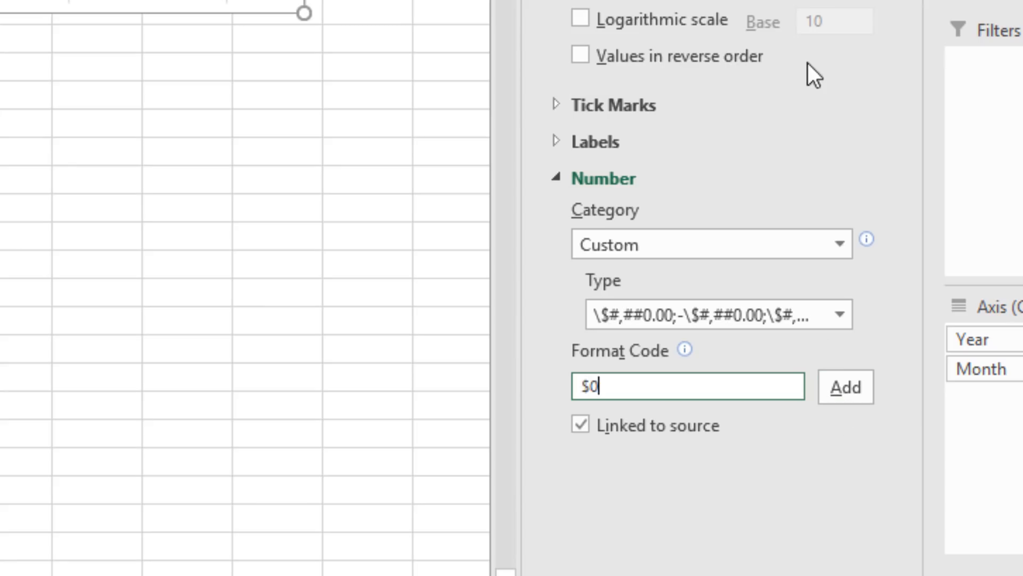
{"action": "type", "text": ",,\"M\""}
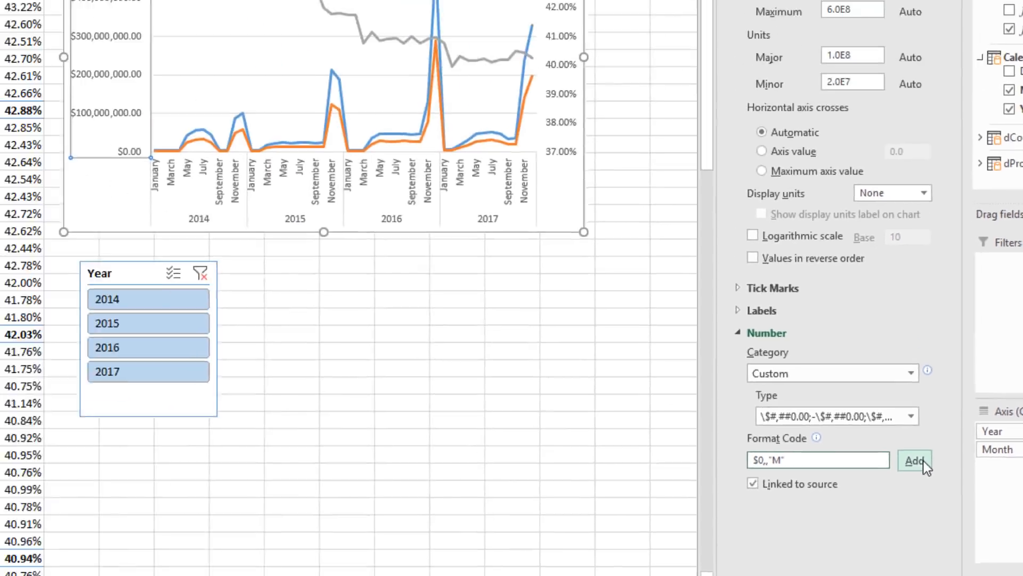
{"action": "left_click", "coordinate": [923, 461]}
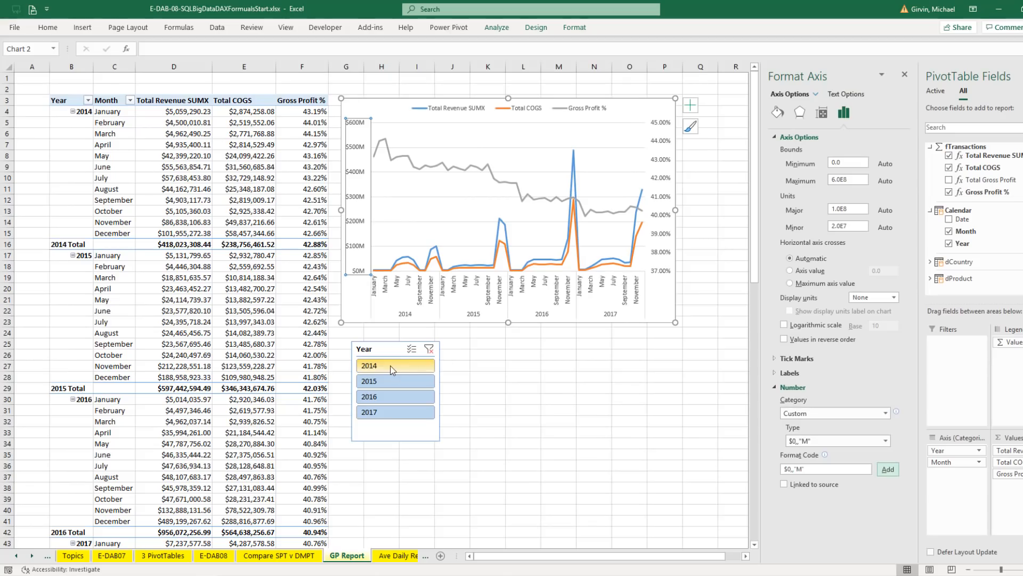
Test the Year slicer by filtering the PivotTable and chart to single years, including 2015, and clear the filter
{"action": "left_click", "coordinate": [351, 367]}
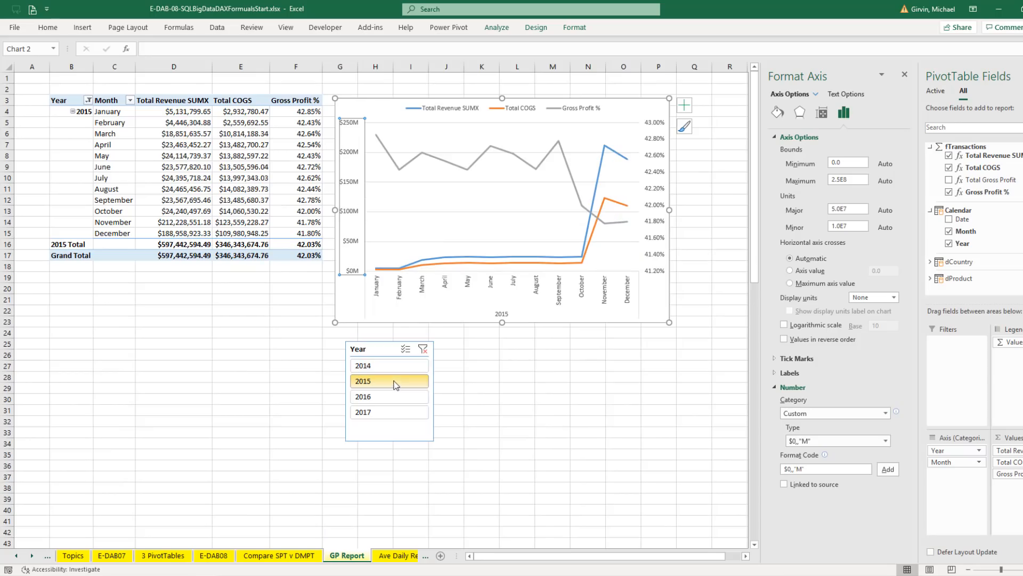
{"action": "left_click", "coordinate": [395, 384]}
{"action": "left_click", "coordinate": [423, 350]}
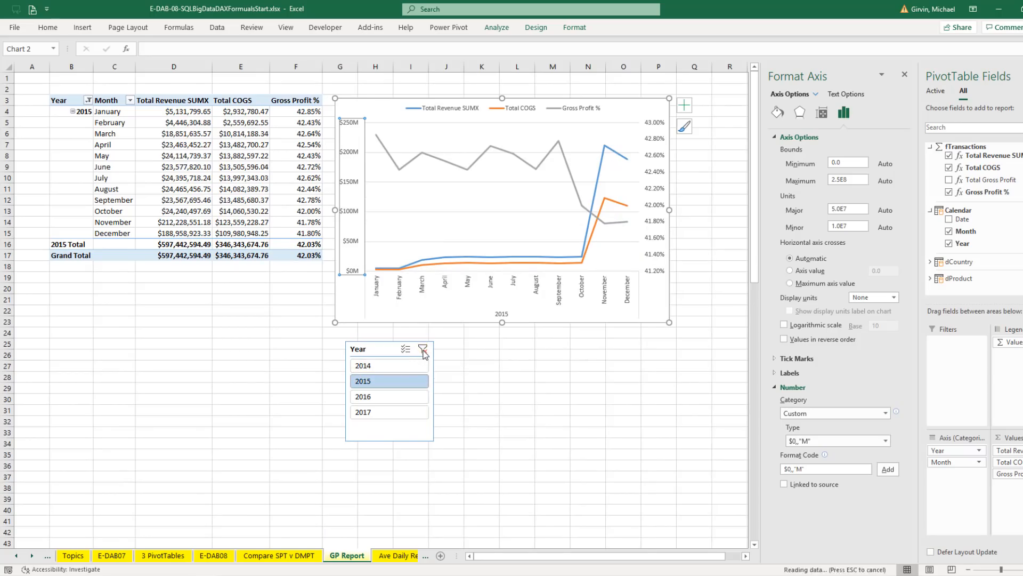
Insert a new row above row 1 of the GP Report sheet and hide the sheet's gridlines
{"action": "right_click", "coordinate": [7, 78]}
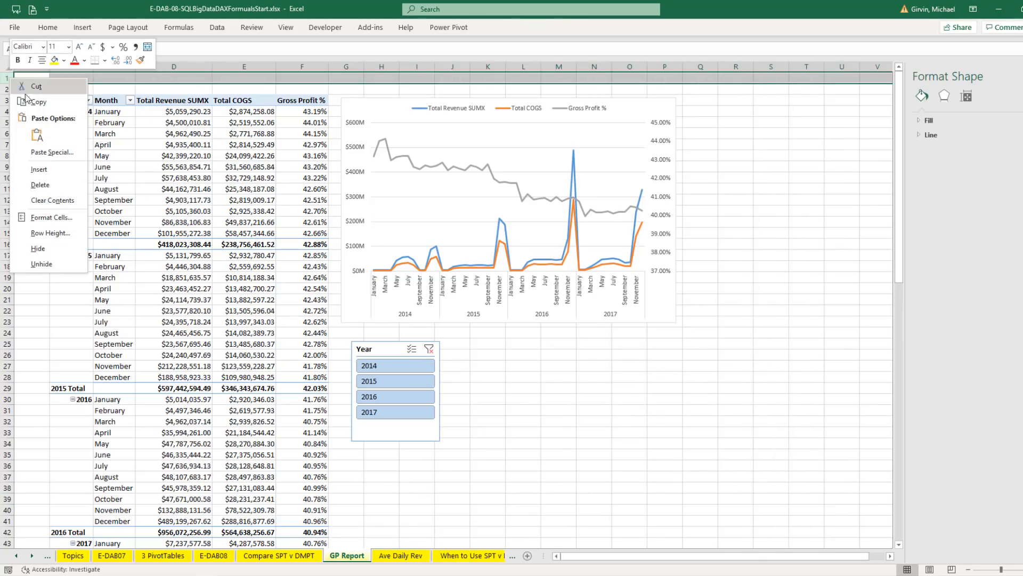
{"action": "left_click", "coordinate": [66, 171]}
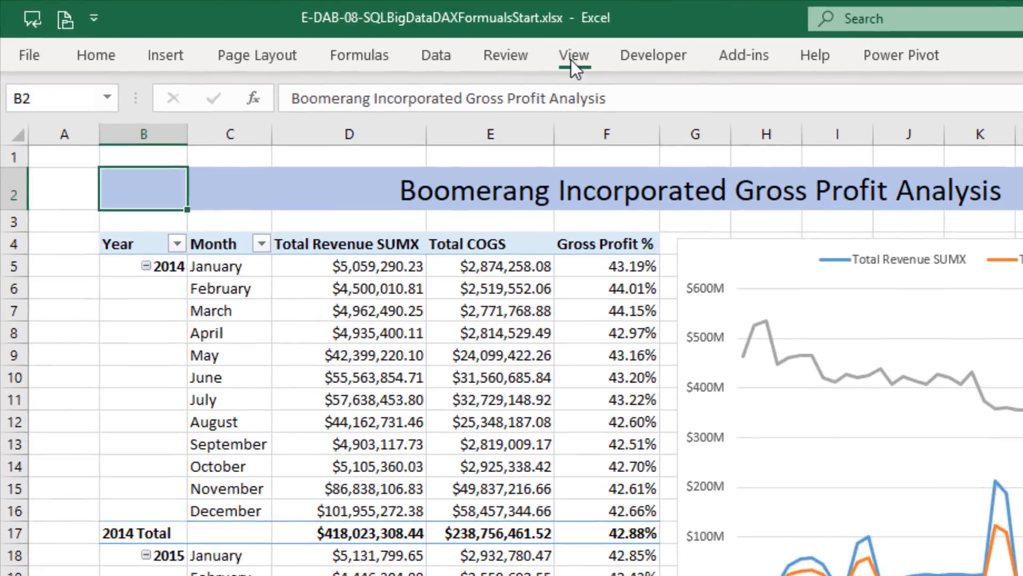
{"action": "left_click", "coordinate": [573, 57]}
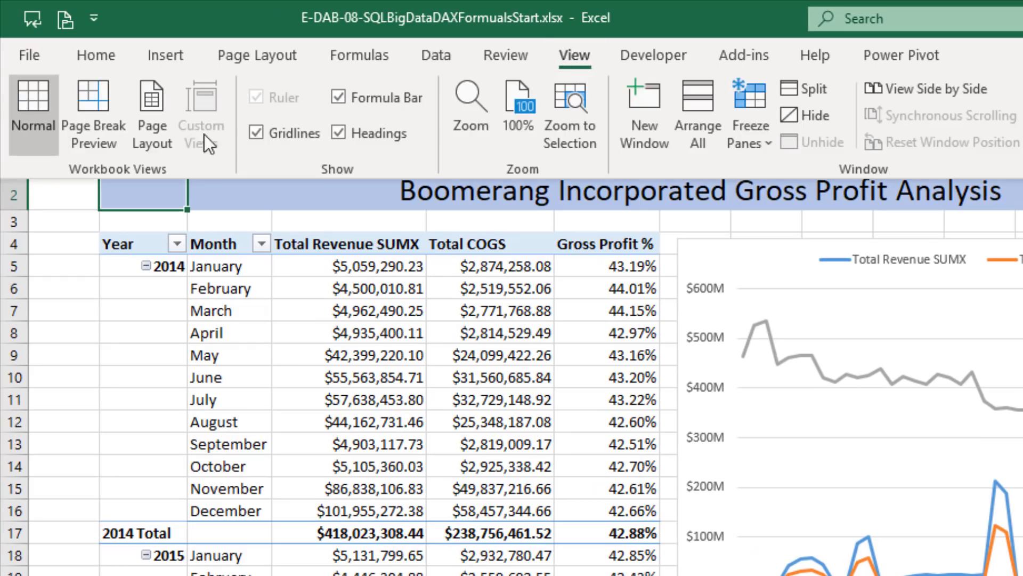
{"action": "left_click", "coordinate": [256, 135]}
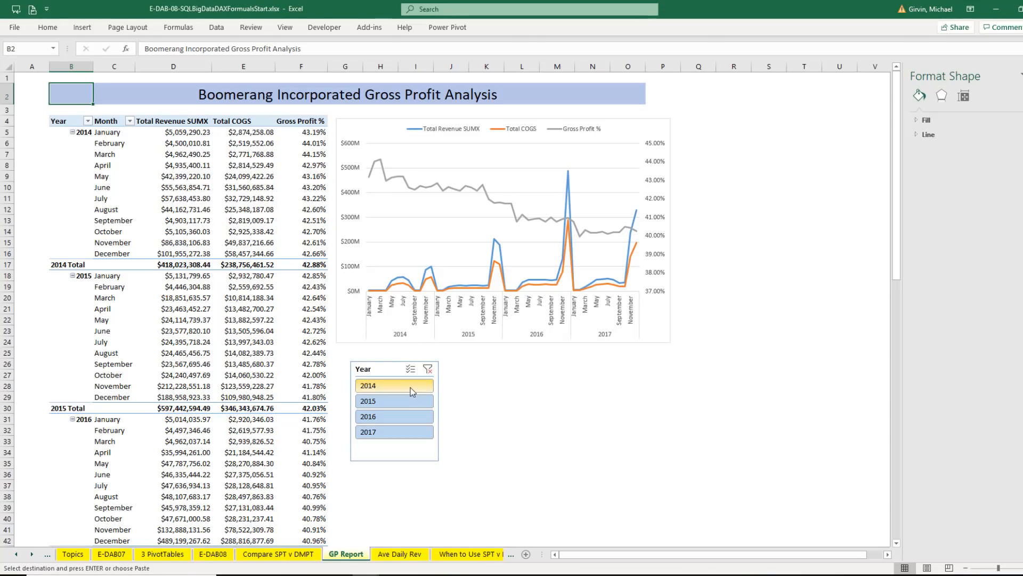
Filter the titled gross profit report to 2014 and to 2015 with the slicer, and clear the filter
{"action": "left_click", "coordinate": [408, 384]}
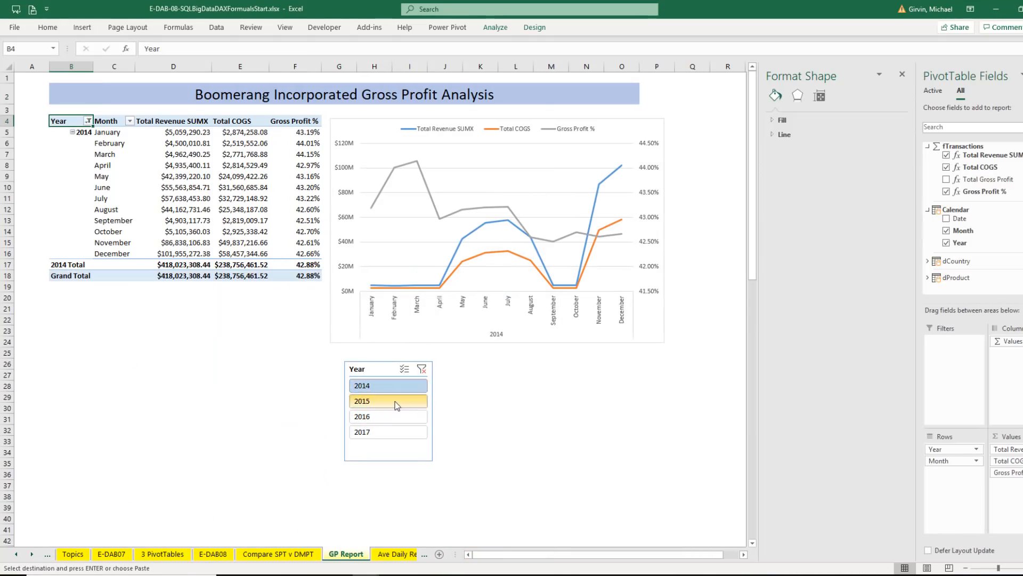
{"action": "left_click", "coordinate": [395, 400]}
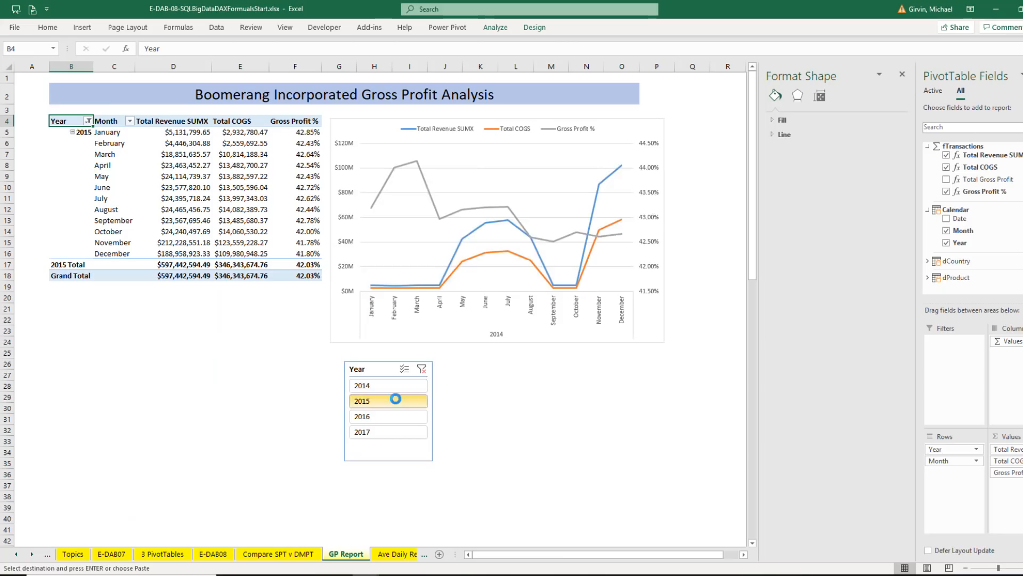
{"action": "left_click", "coordinate": [422, 369]}
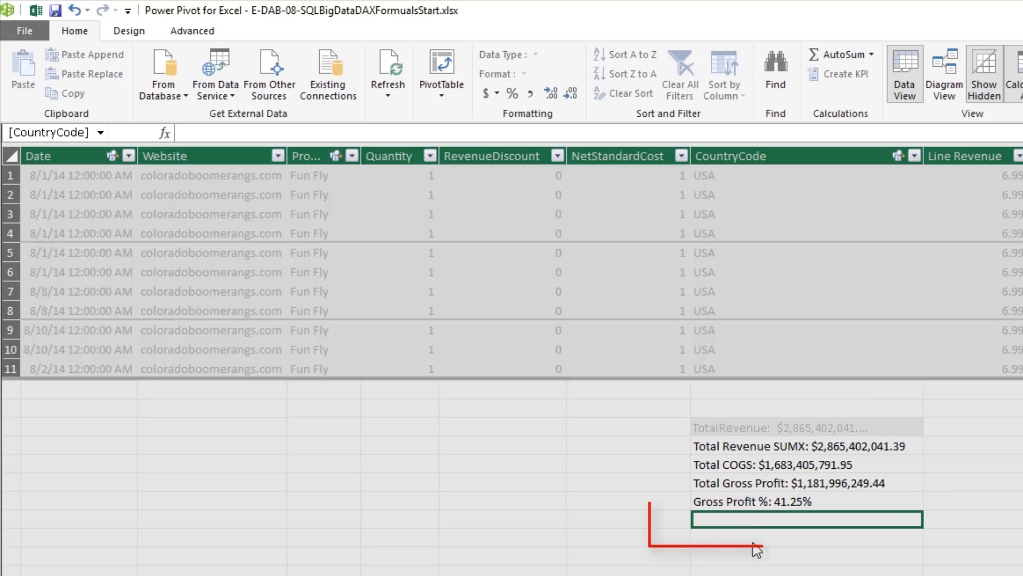
Start a measure named Running Total with the TOTALYTD function in the cell below the Gross Profit % measure
{"action": "type", "text": "Running Total"}
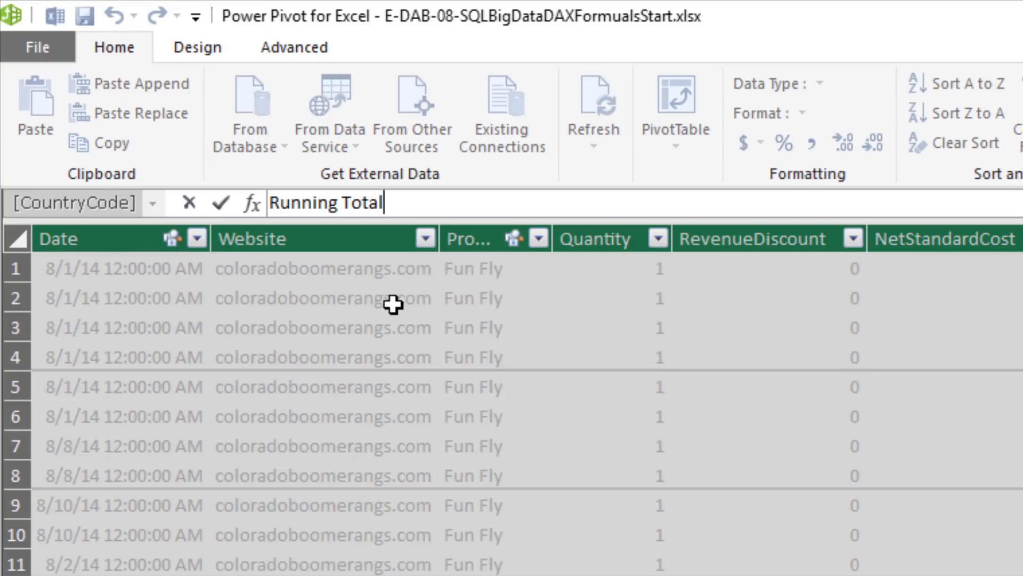
{"action": "type", "text": ":="}
{"action": "type", "text": "to"}
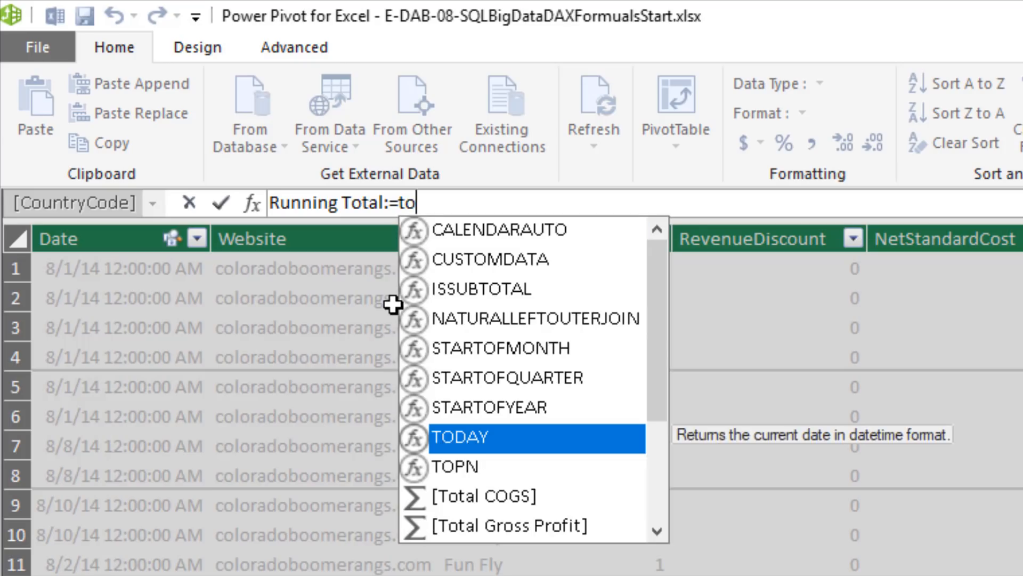
{"action": "type", "text": "tal"}
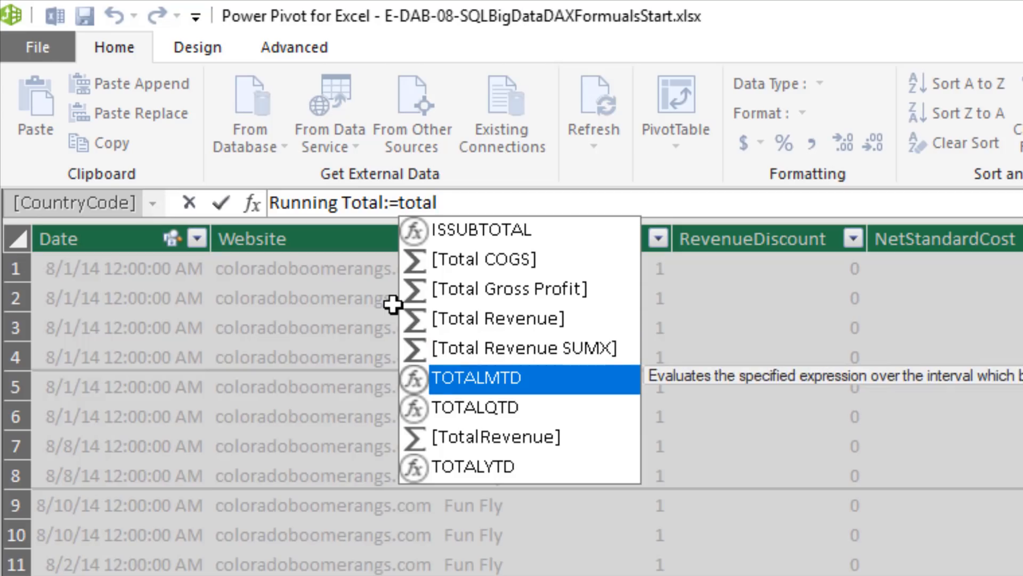
{"action": "key", "text": "Down"}
{"action": "key", "text": "Down"}
{"action": "key", "text": "Down"}
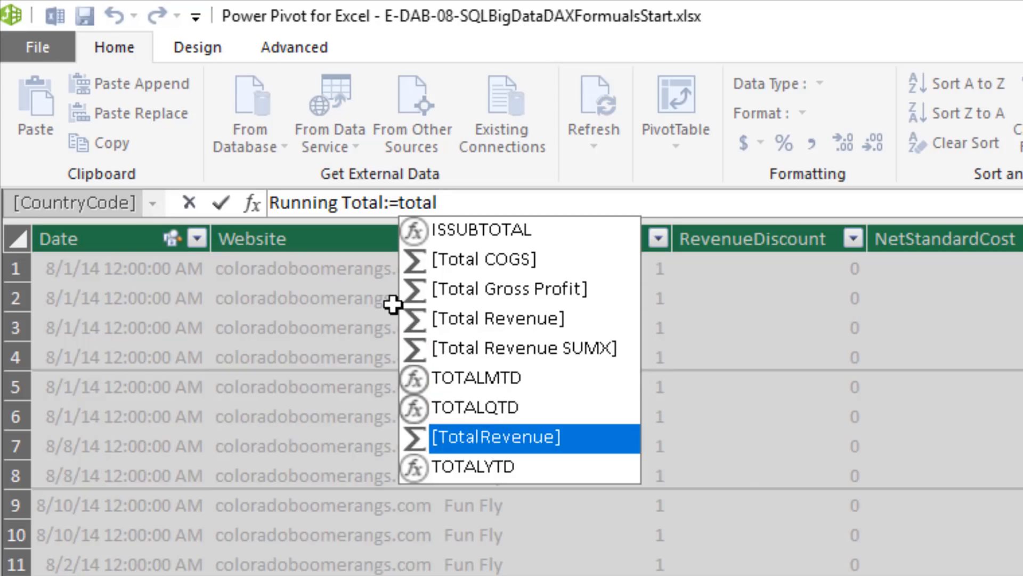
{"action": "key", "text": "Tab"}
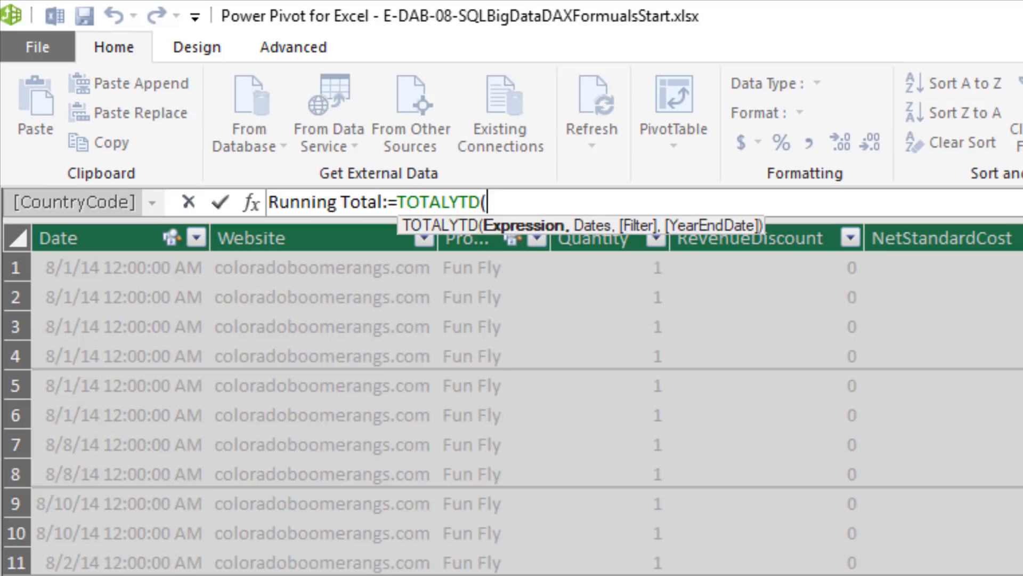
Use the [Total Revenue SUMX] measure as the expression argument of TOTALYTD
{"action": "type", "text": "["}
{"action": "key", "text": "Down"}
{"action": "key", "text": "Down"}
{"action": "key", "text": "Down"}
{"action": "key", "text": "Down"}
{"action": "key", "text": "Down"}
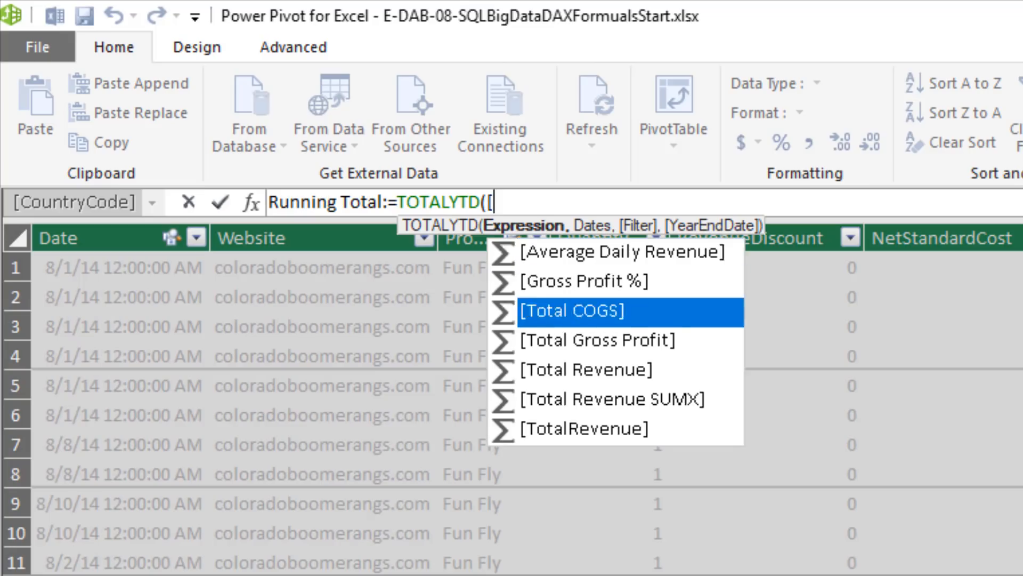
{"action": "key", "text": "Tab"}
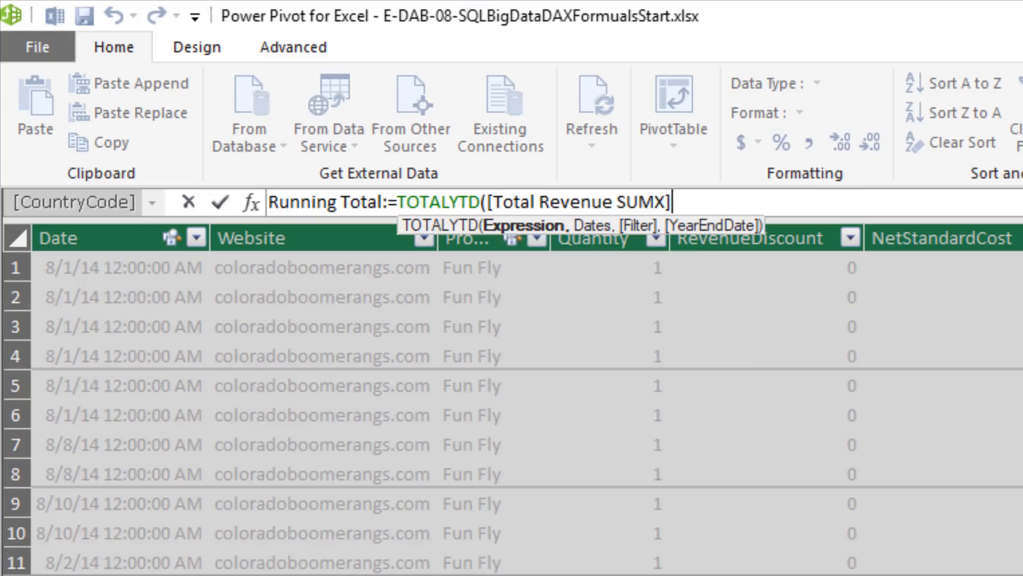
Complete the Running Total measure with 'Calendar'[Date] as its dates argument and format it as $ English (United States) currency
{"action": "type", "text": ","}
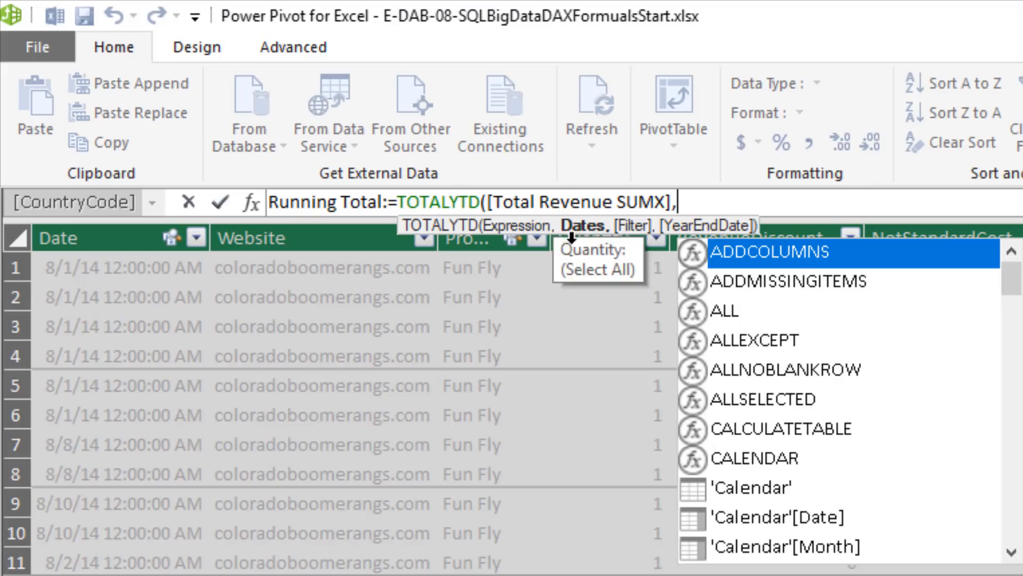
{"action": "type", "text": "c"}
{"action": "key", "text": "Down"}
{"action": "key", "text": "Down"}
{"action": "key", "text": "Down"}
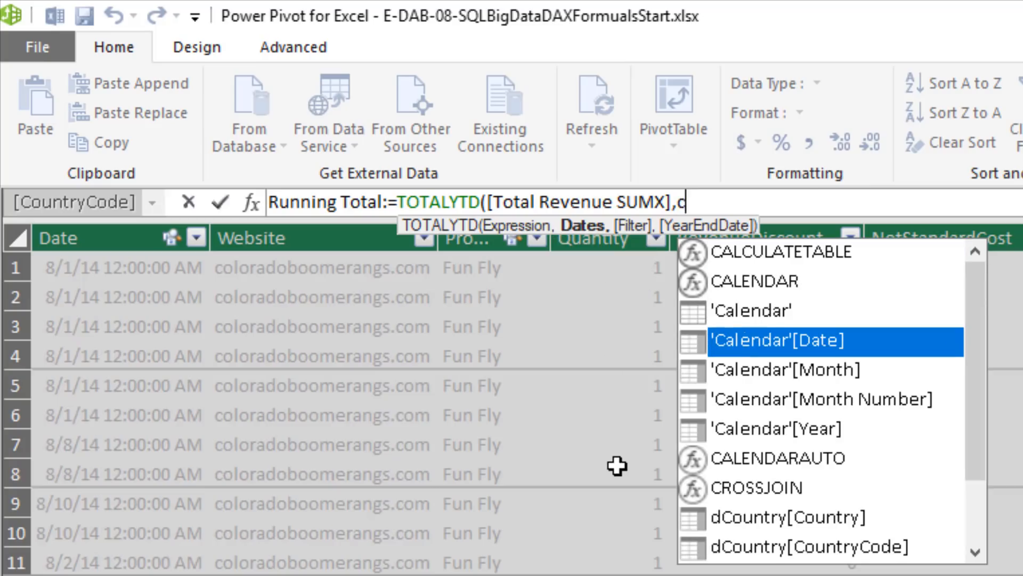
{"action": "key", "text": "Tab"}
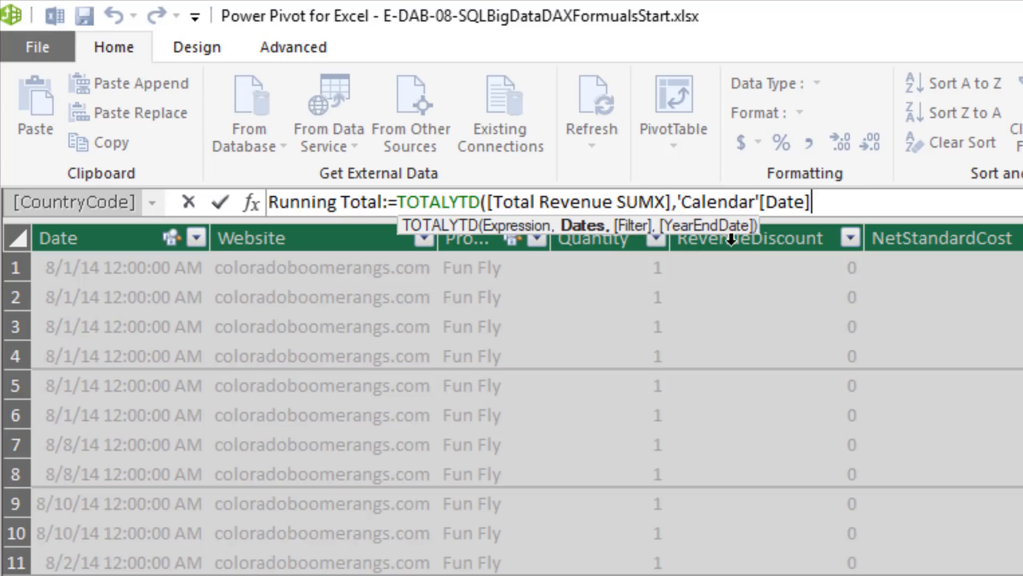
{"action": "type", "text": ")"}
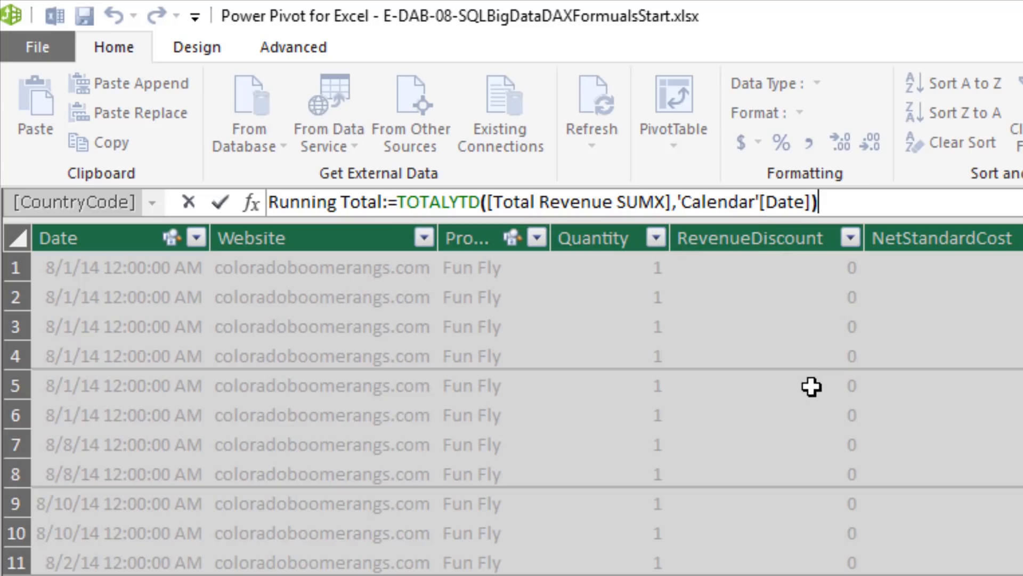
{"action": "key", "text": "Return"}
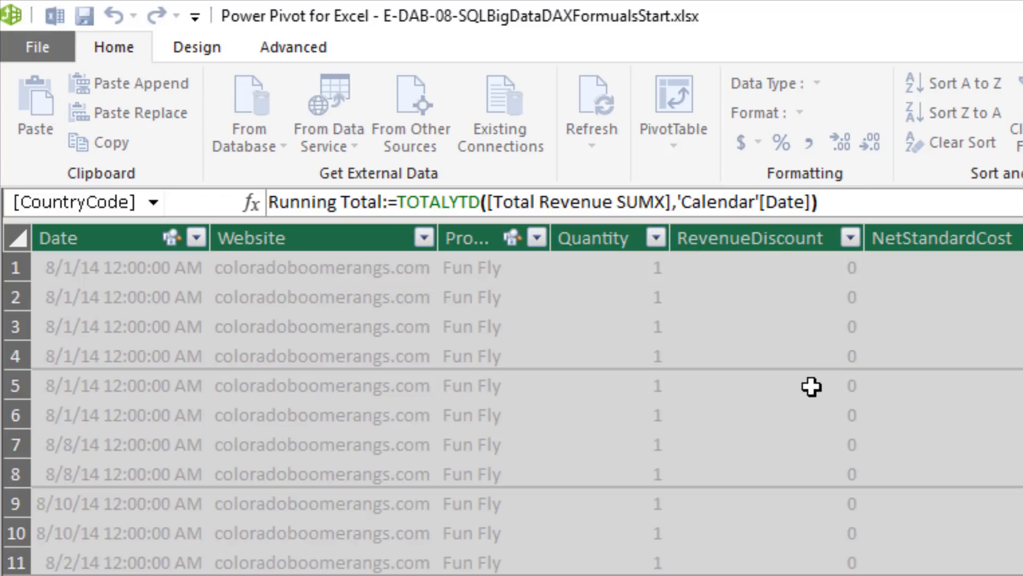
{"action": "left_click", "coordinate": [758, 141]}
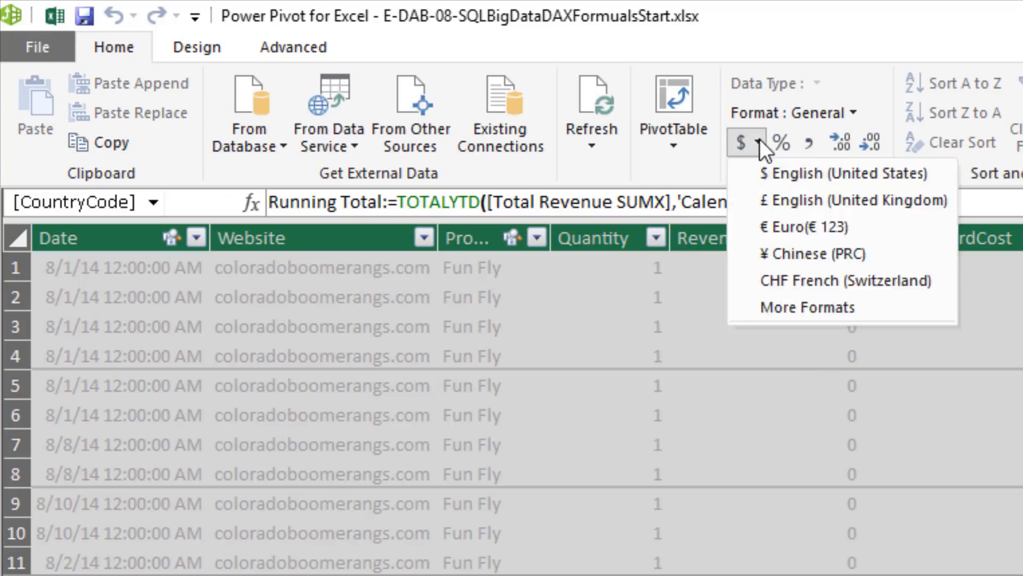
{"action": "left_click", "coordinate": [785, 173]}
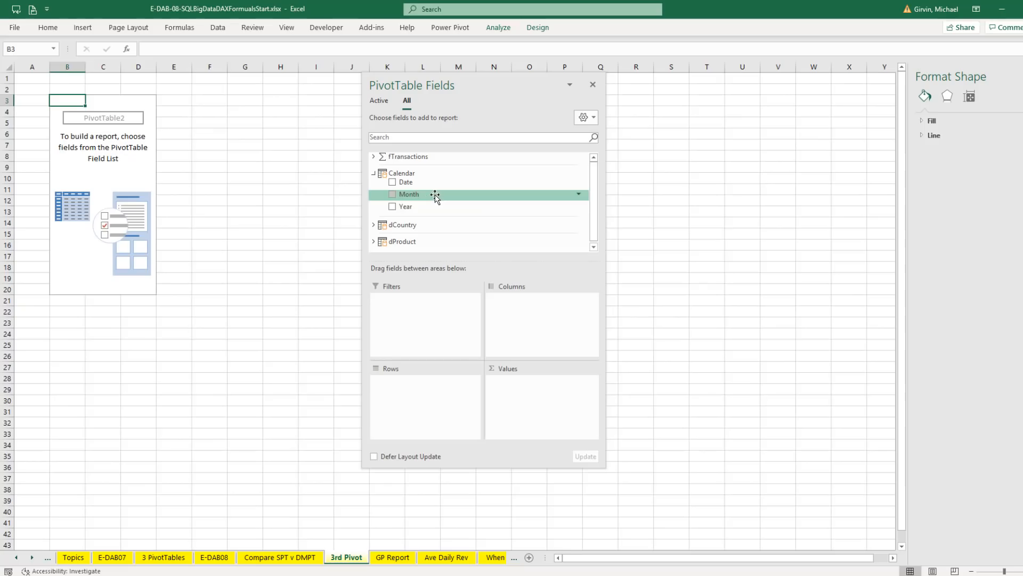
Build the 3rd Pivot PivotTable with Year and Month in Rows and the Total Revenue SUMX and Running Total measures in Values
{"action": "left_click_drag", "start_coordinate": [409, 207], "coordinate": [439, 383]}
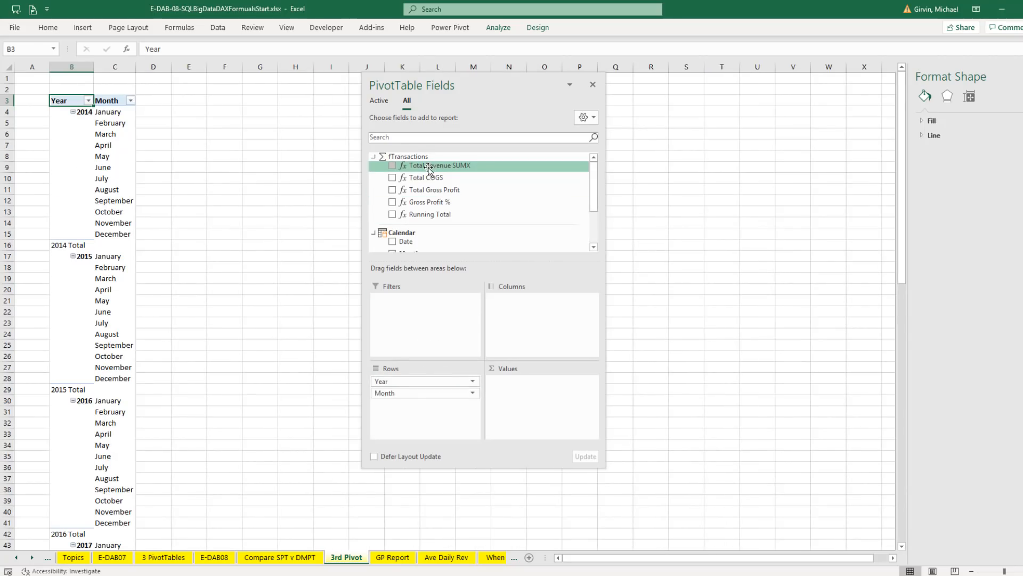
{"action": "left_click_drag", "start_coordinate": [429, 172], "coordinate": [522, 385]}
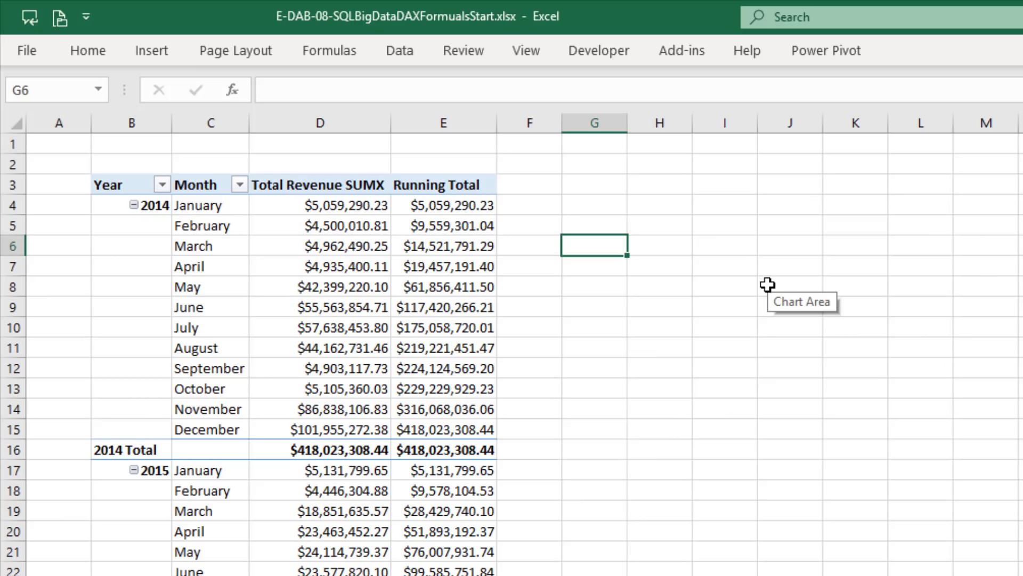
Check the March 2014 running total by summing D4:D6 in cell G6, and undo the formula
{"action": "key", "text": "alt+equal"}
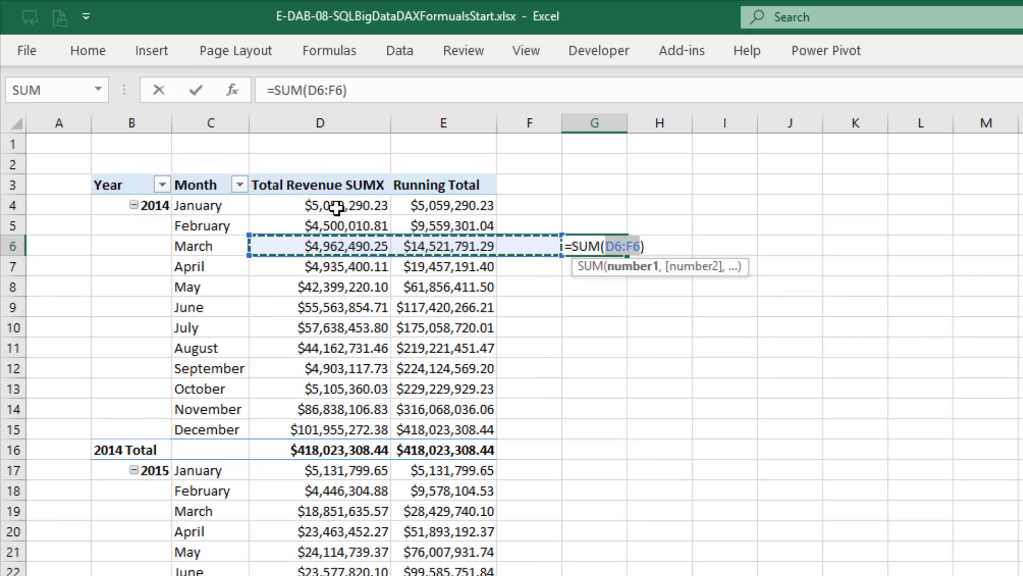
{"action": "left_click_drag", "start_coordinate": [335, 205], "coordinate": [346, 245]}
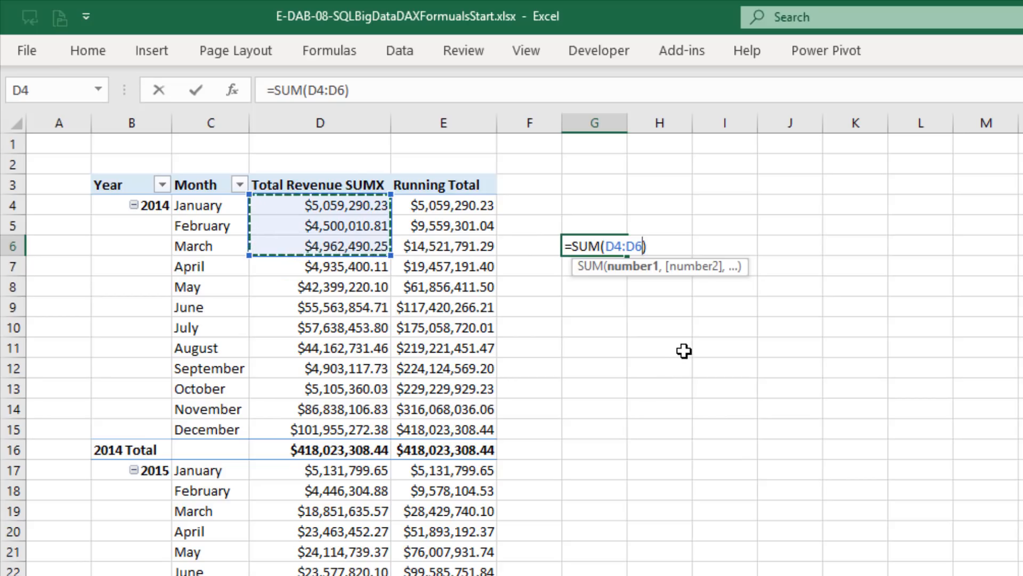
{"action": "key", "text": "Return"}
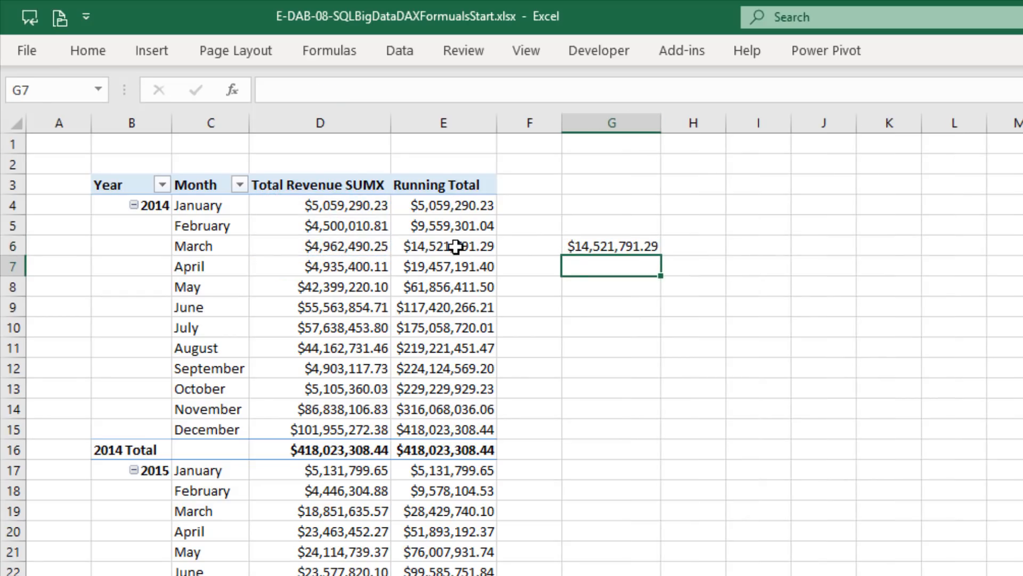
{"action": "key", "text": "ctrl+z"}
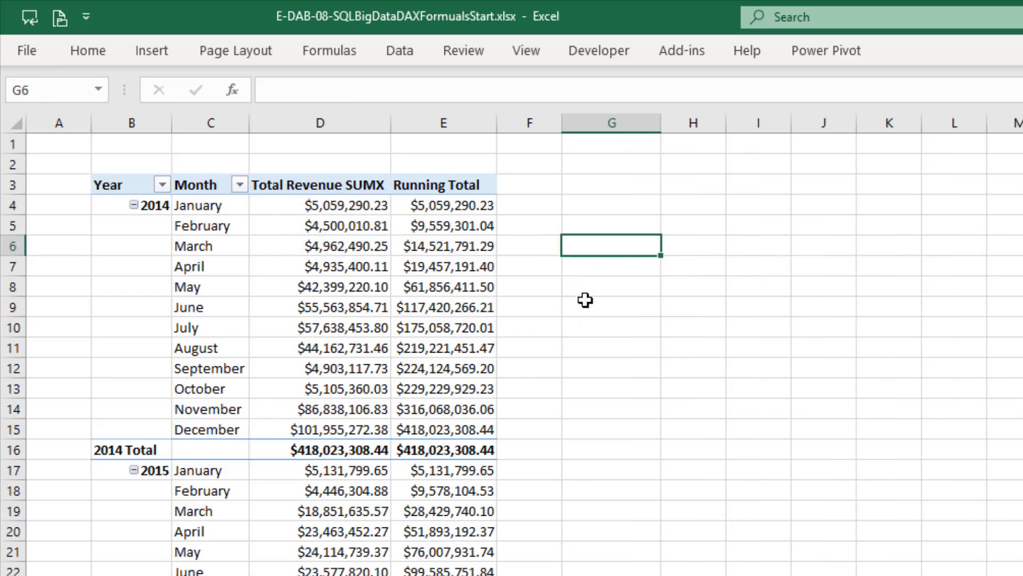
Switch to Power Pivot and start a measure named Average Daily Rev with the AVERAGEX function in the cell below Running Total
{"action": "key", "text": "alt+Tab"}
{"action": "key", "text": "Down"}
{"action": "left_click", "coordinate": [235, 119]}
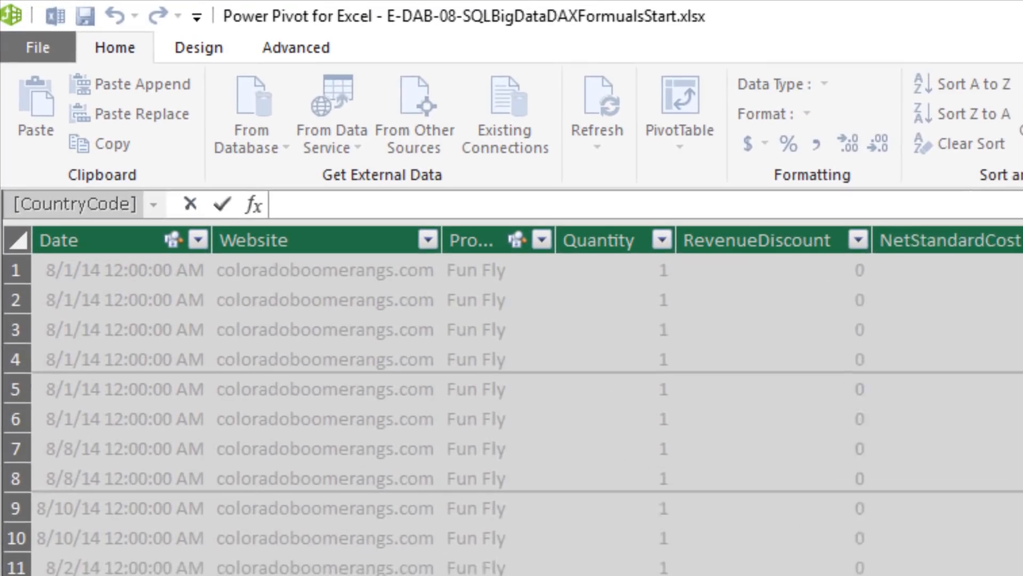
{"action": "type", "text": "Average Daily Re"}
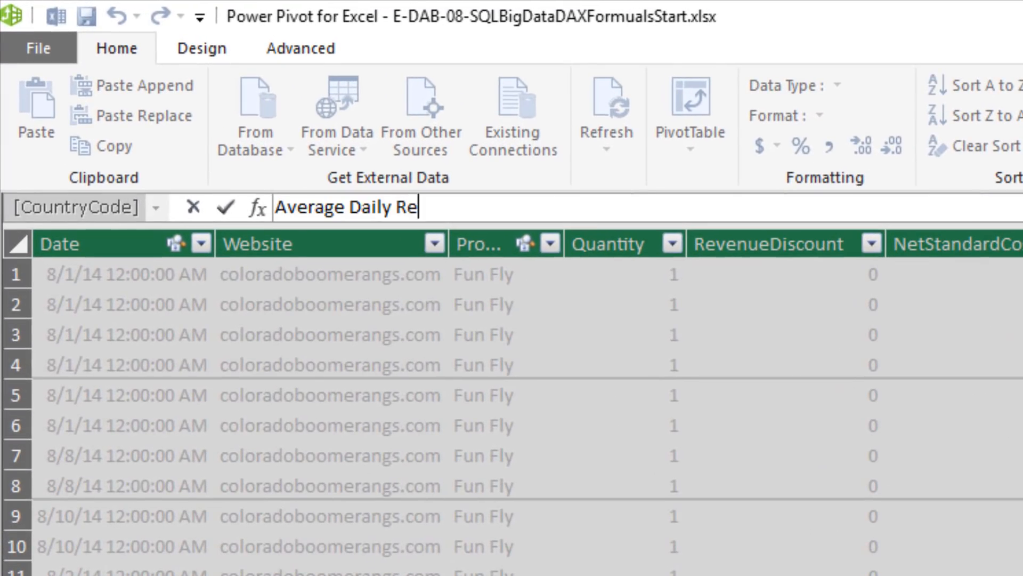
{"action": "type", "text": "v:=av"}
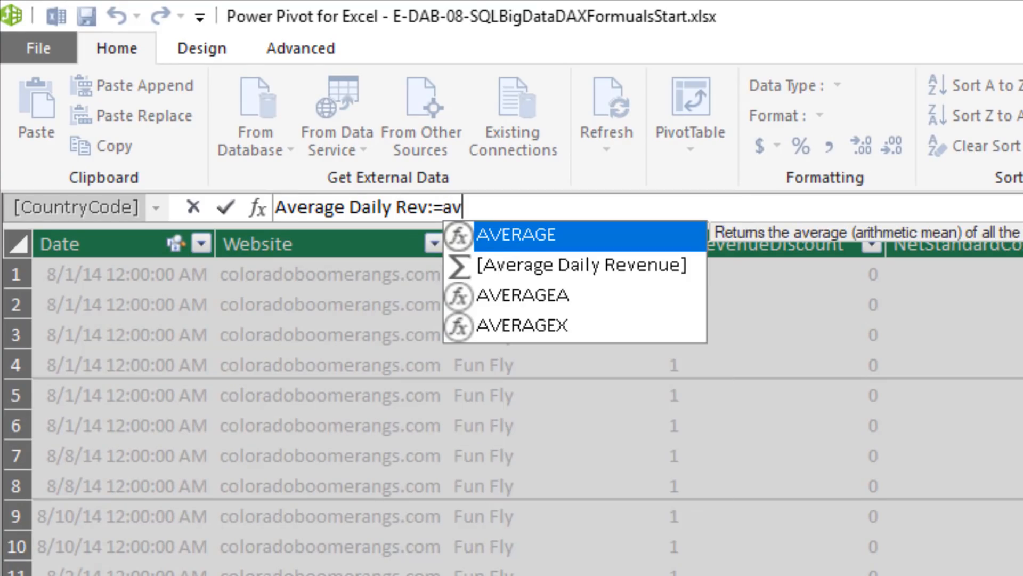
{"action": "key", "text": "Down"}
{"action": "key", "text": "Down"}
{"action": "key", "text": "Down"}
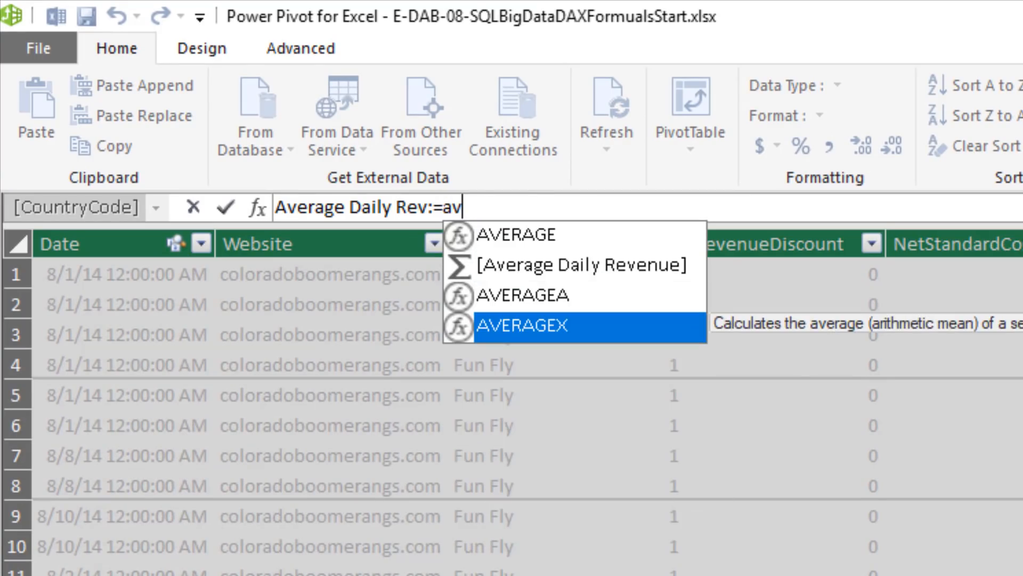
{"action": "key", "text": "Tab"}
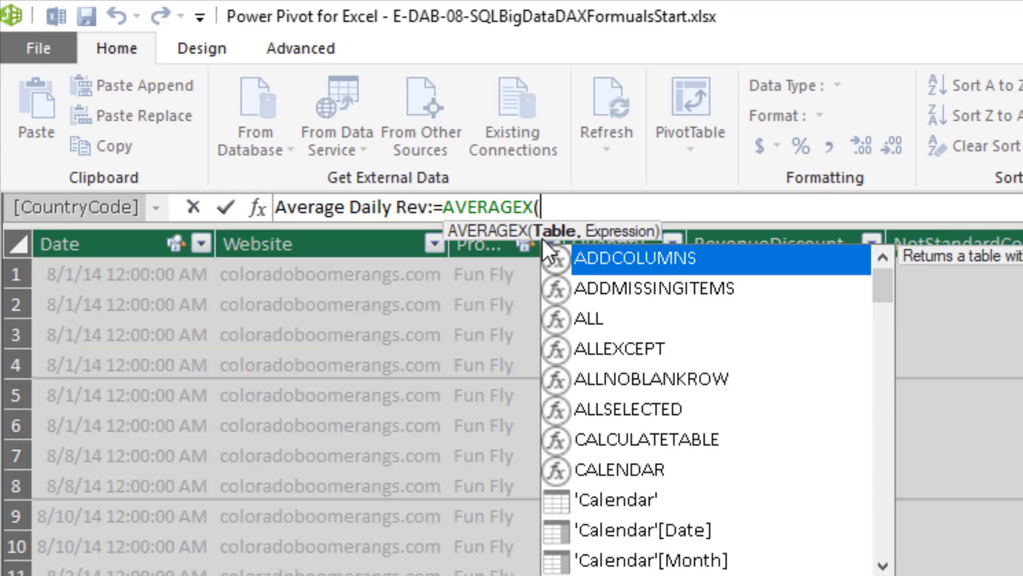
Use the 'Calendar' table and the [Total Revenue SUMX] measure as the table and expression arguments of AVERAGEX
{"action": "double_click", "coordinate": [631, 501]}
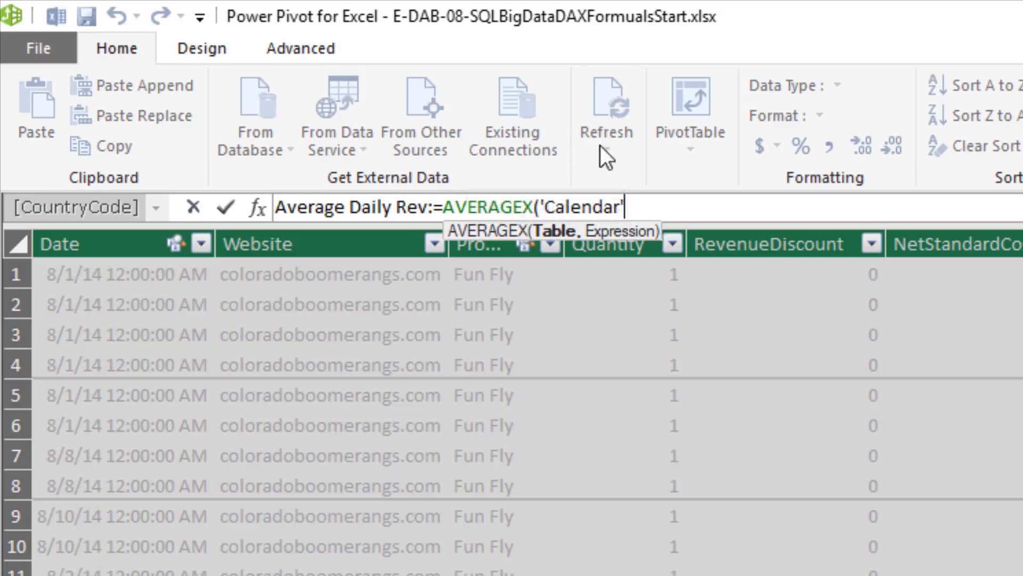
{"action": "type", "text": ","}
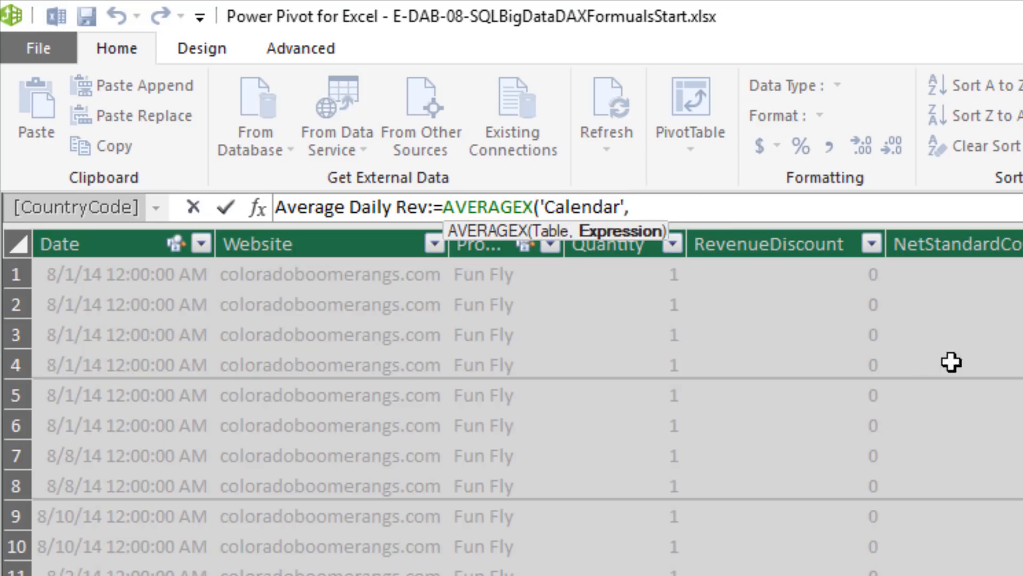
{"action": "type", "text": "["}
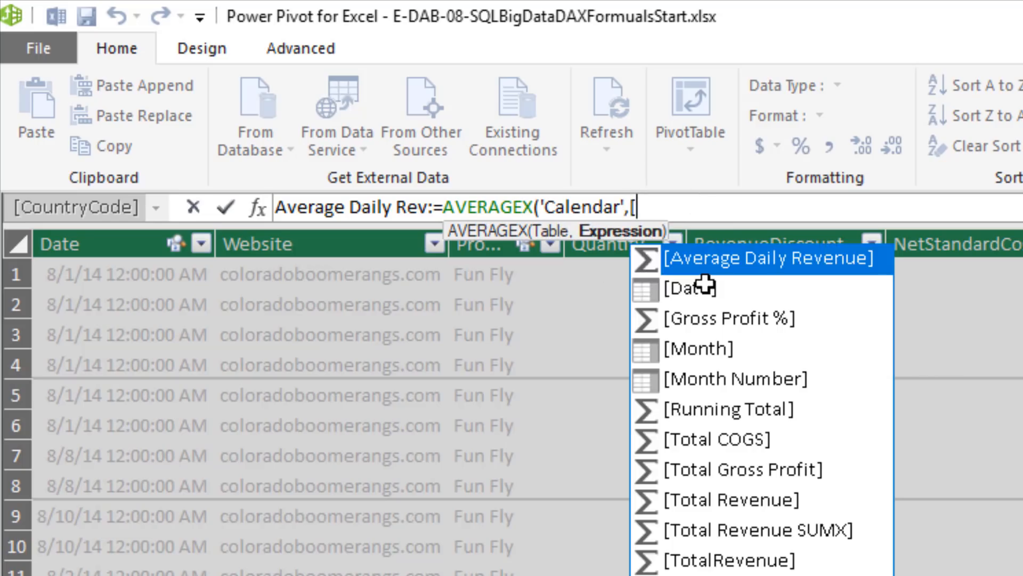
{"action": "key", "text": "Down"}
{"action": "key", "text": "Down"}
{"action": "key", "text": "Down"}
{"action": "key", "text": "Down"}
{"action": "key", "text": "Down"}
{"action": "key", "text": "Down"}
{"action": "key", "text": "Down"}
{"action": "key", "text": "Down"}
{"action": "key", "text": "Down"}
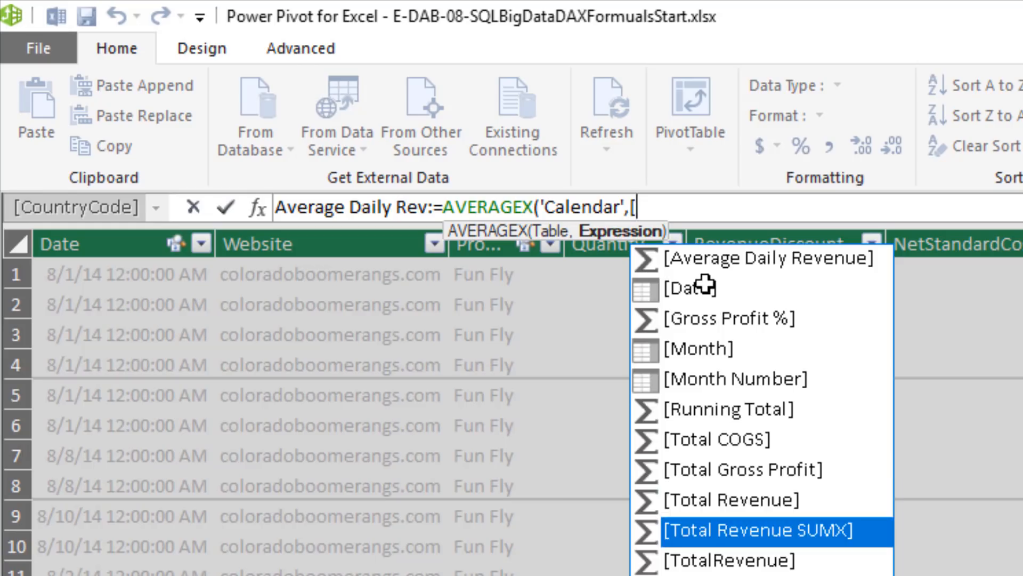
{"action": "key", "text": "Tab"}
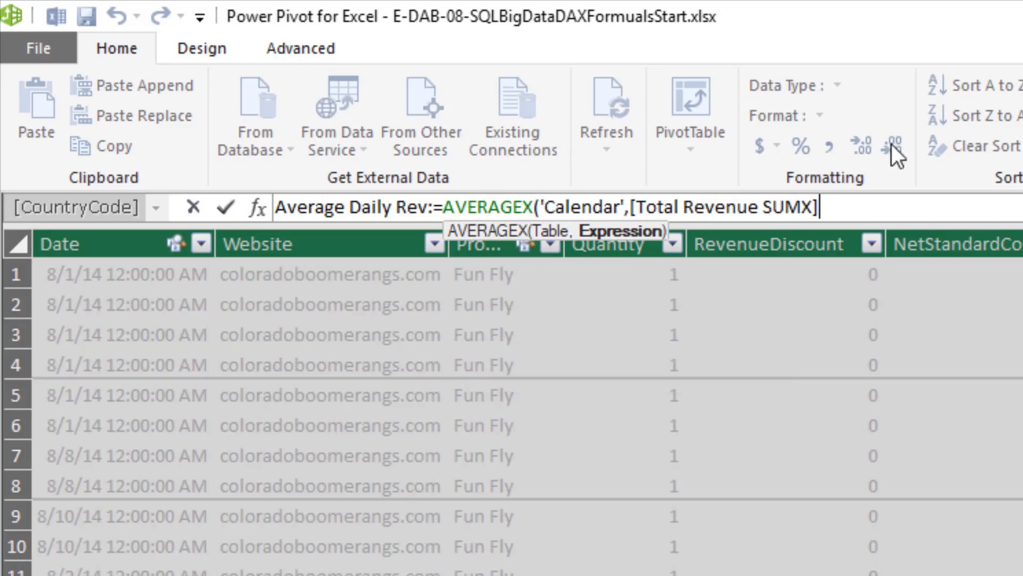
Complete the Average Daily Rev measure and format it as dollar currency
{"action": "type", "text": ")"}
{"action": "key", "text": "Return"}
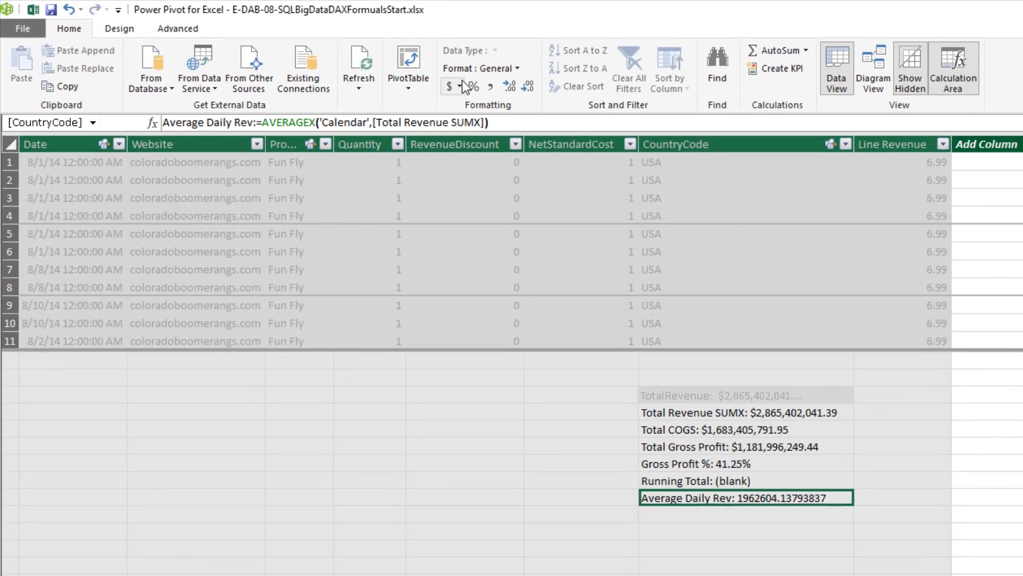
{"action": "left_click", "coordinate": [460, 84]}
{"action": "left_click", "coordinate": [475, 101]}
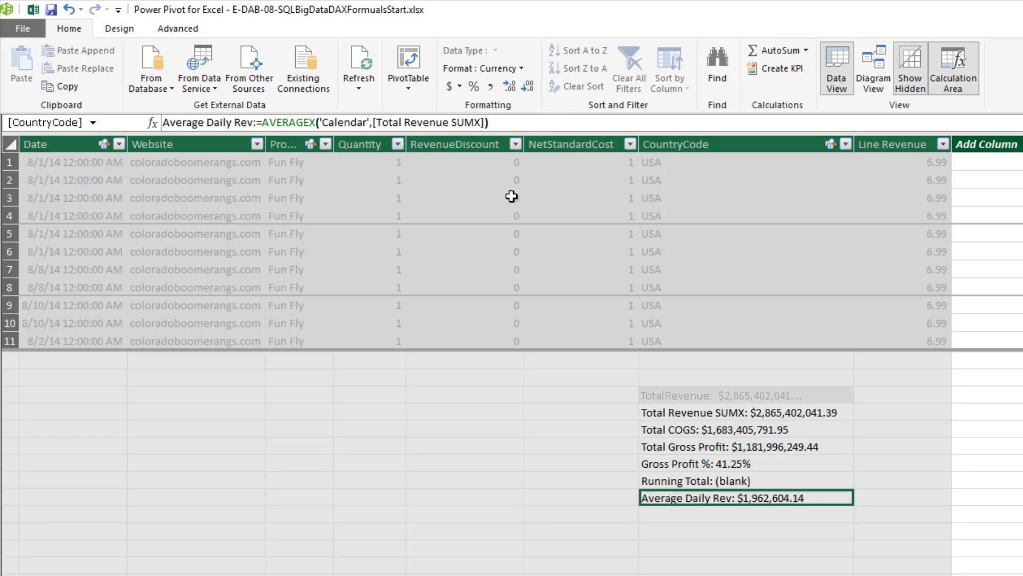
Switch to Excel, add Average Daily Rev to the PivotTable's Values, and examine its 2014 total and grand total
{"action": "key", "text": "alt+Tab"}
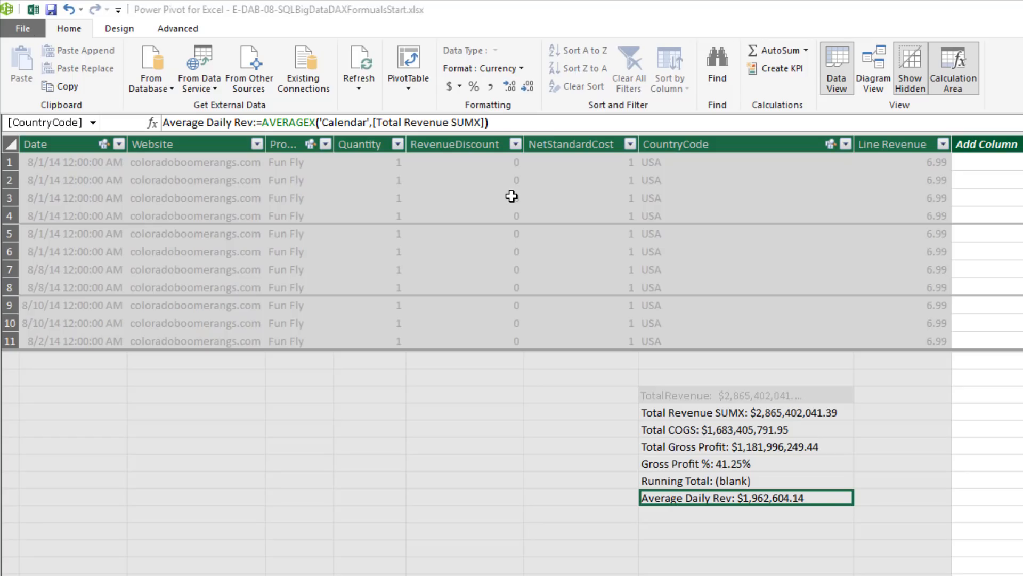
{"action": "left_click_drag", "start_coordinate": [546, 261], "coordinate": [647, 439]}
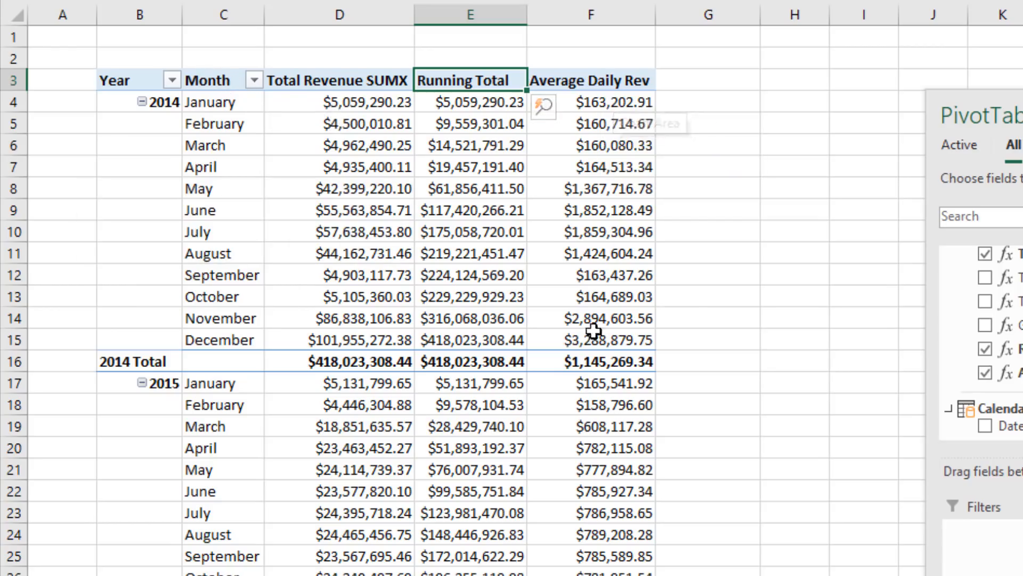
{"action": "left_click", "coordinate": [592, 361]}
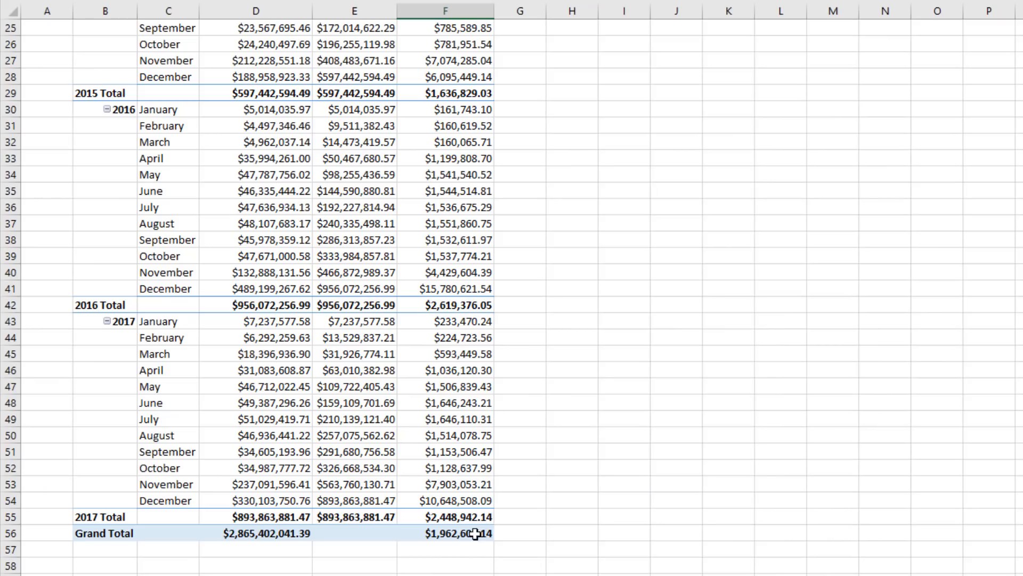
{"action": "left_click", "coordinate": [475, 533]}
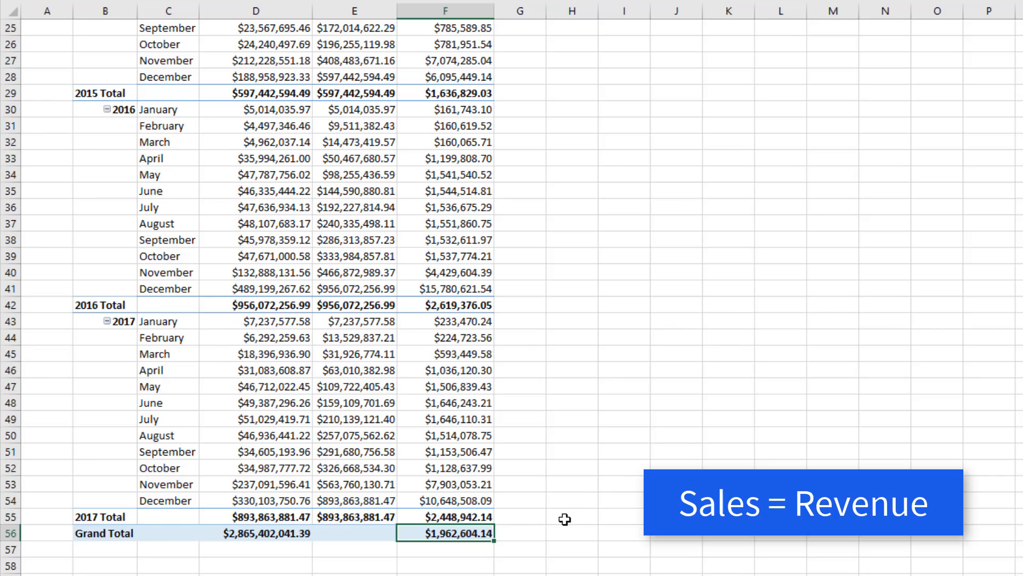
{"action": "scroll", "coordinate": [573, 499], "scroll_direction": "up", "scroll_amount": 8}
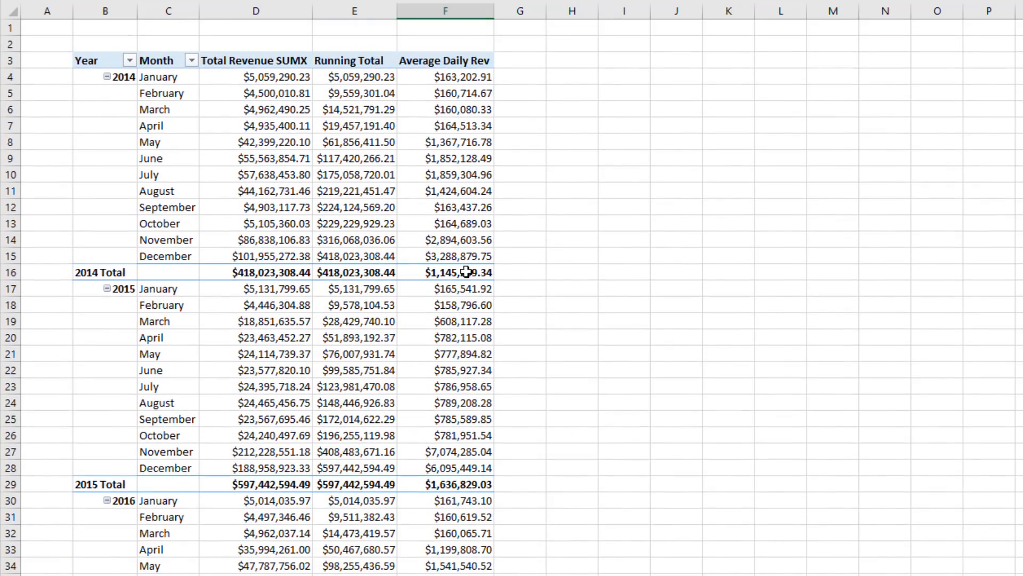
{"action": "mouse_move", "coordinate": [467, 271]}
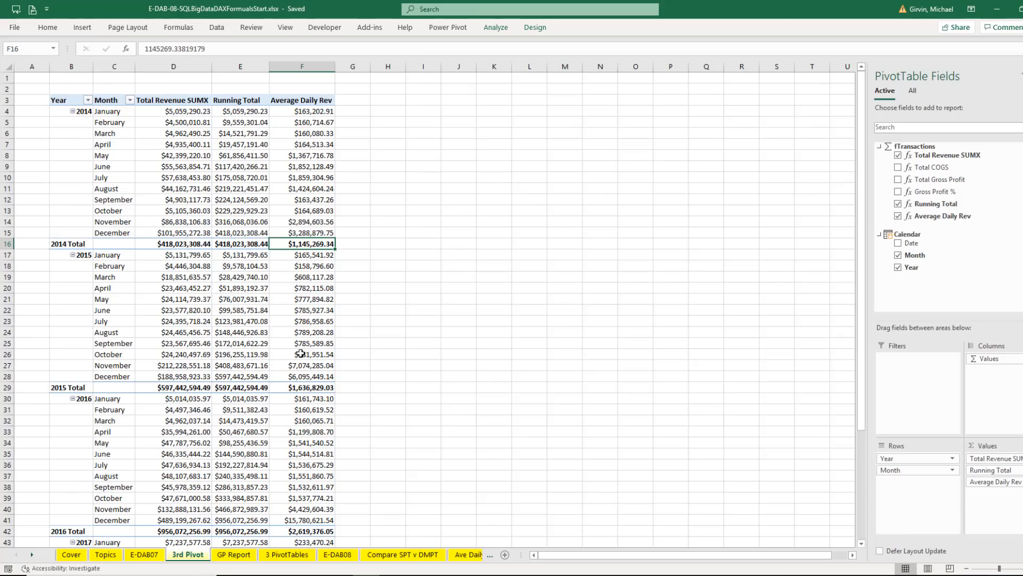